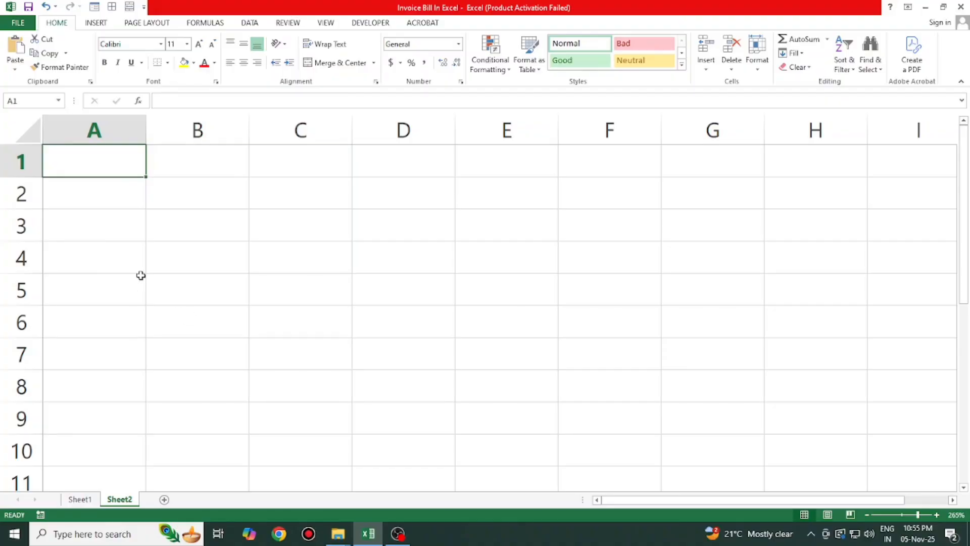
- Merge and center cells A1:F1 on Sheet2
click(148, 256)
drag(100, 162, 599, 164)
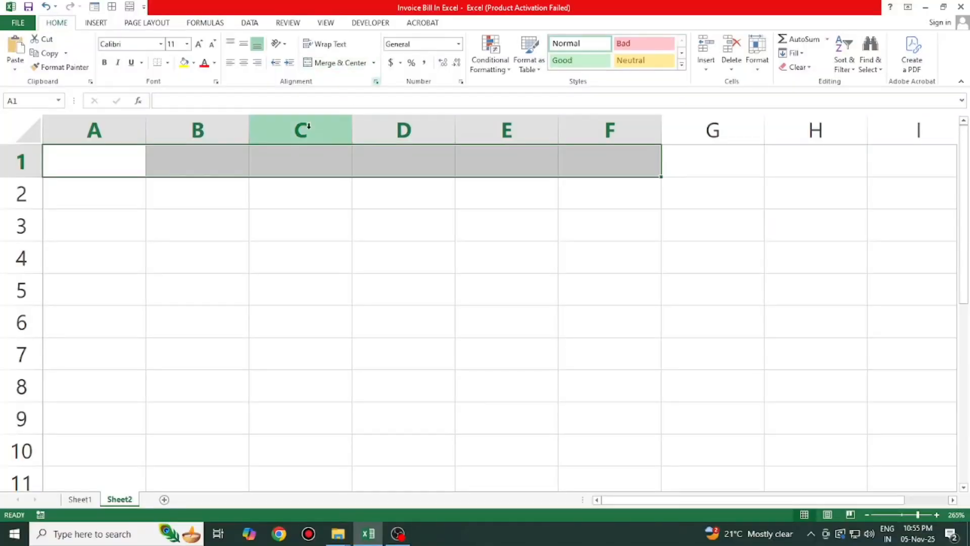
click(348, 63)
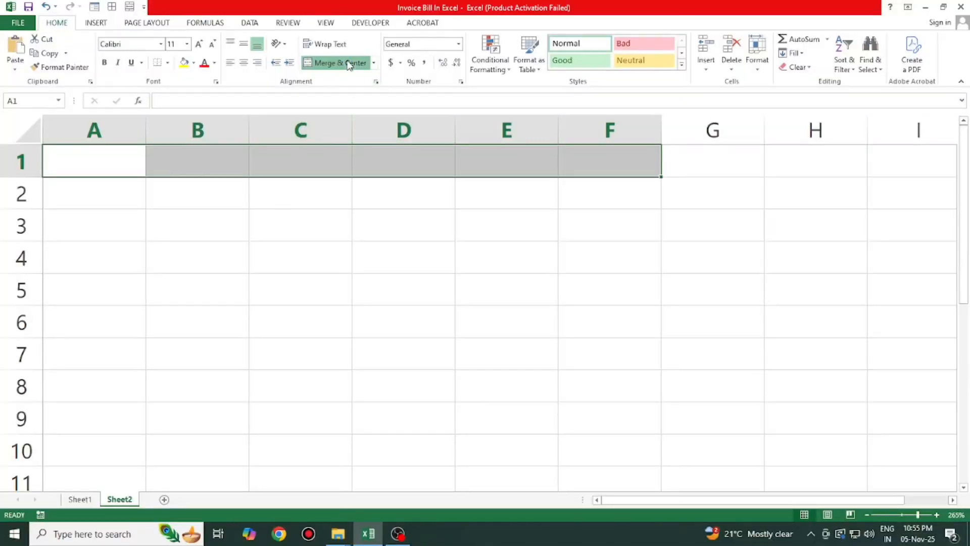
click(264, 237)
click(119, 168)
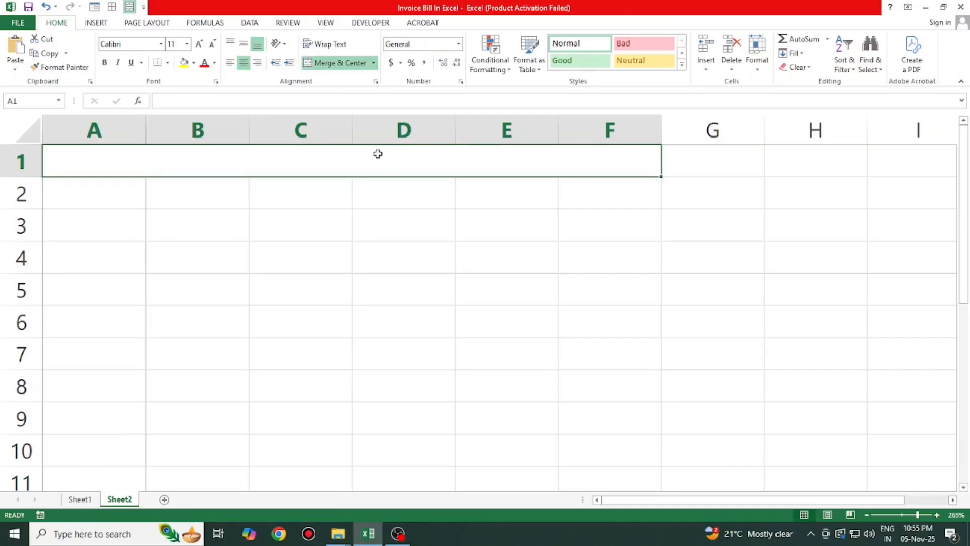
- Enter the title "Computer Knowledge World" in the merged row 1 cell
text(Computer)
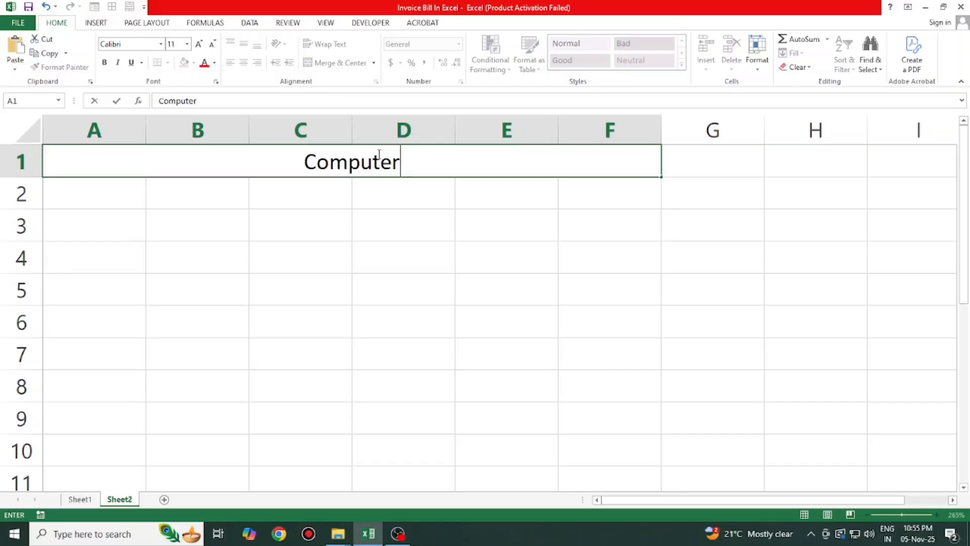
text( Knb)
key(BackSpace)
key(BackSpace)
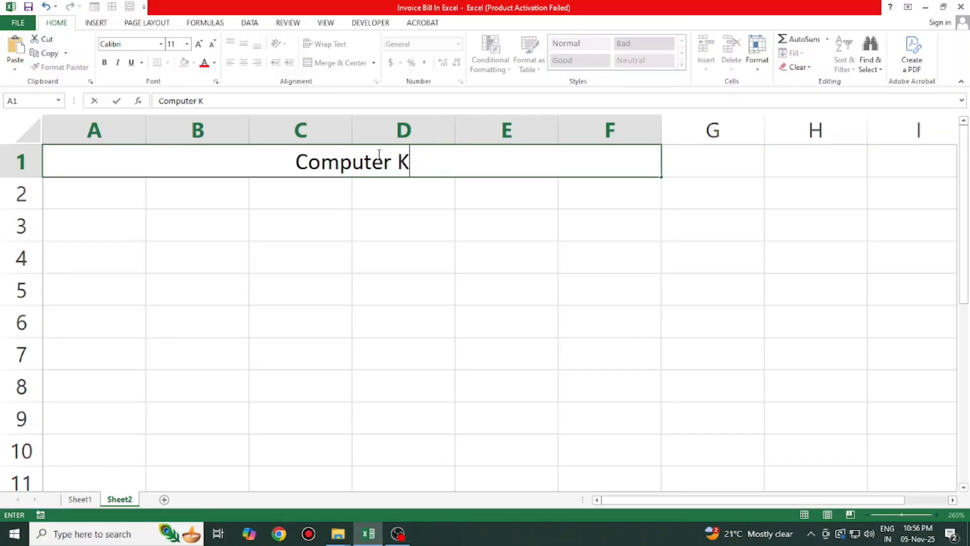
text(now)
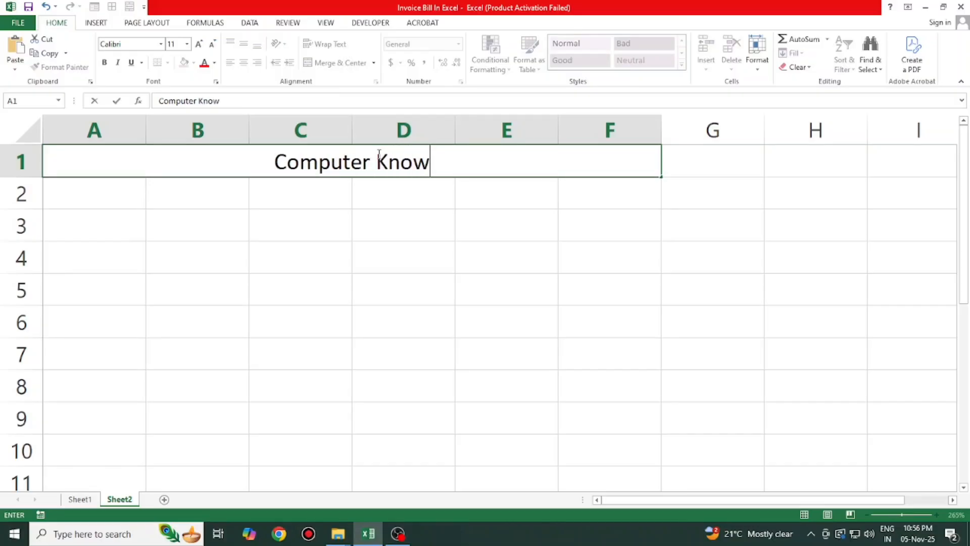
text(ledg)
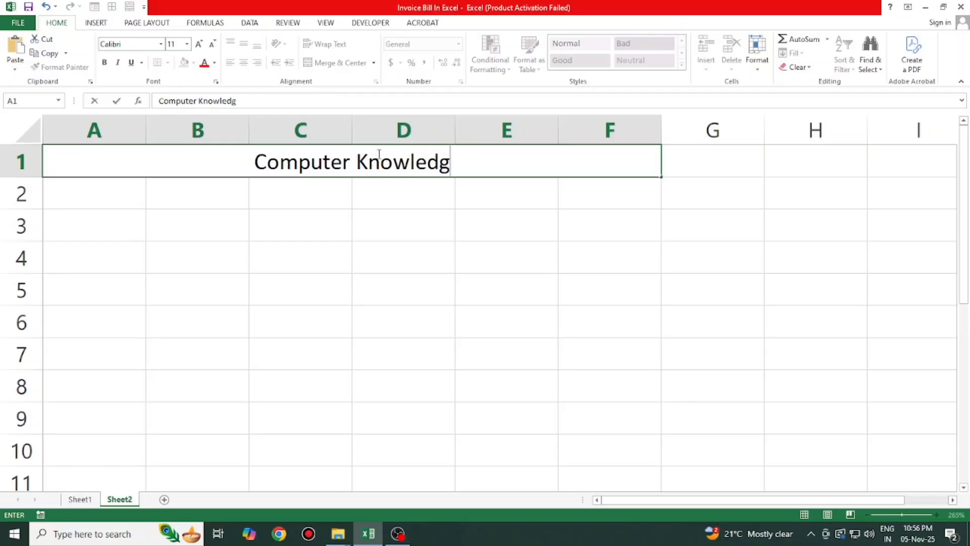
text(e World)
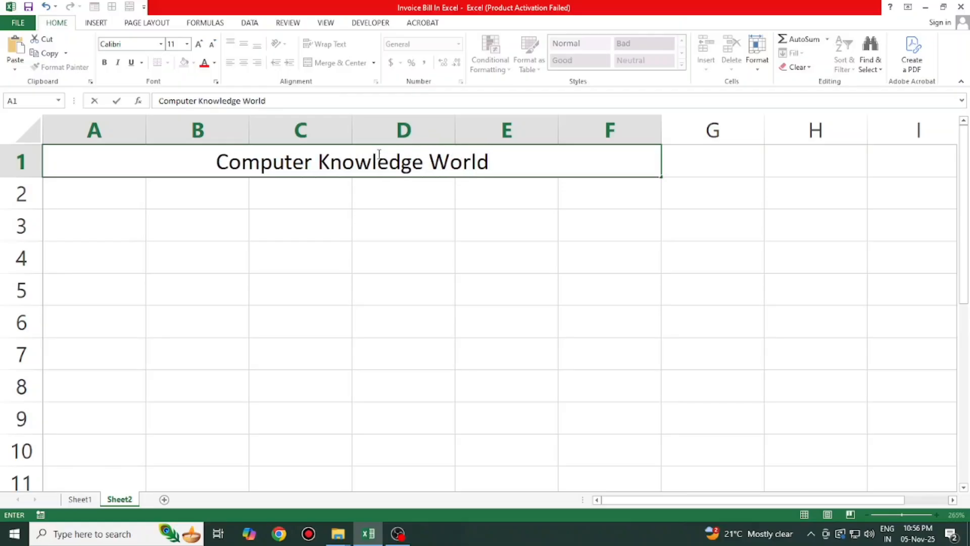
key(Return)
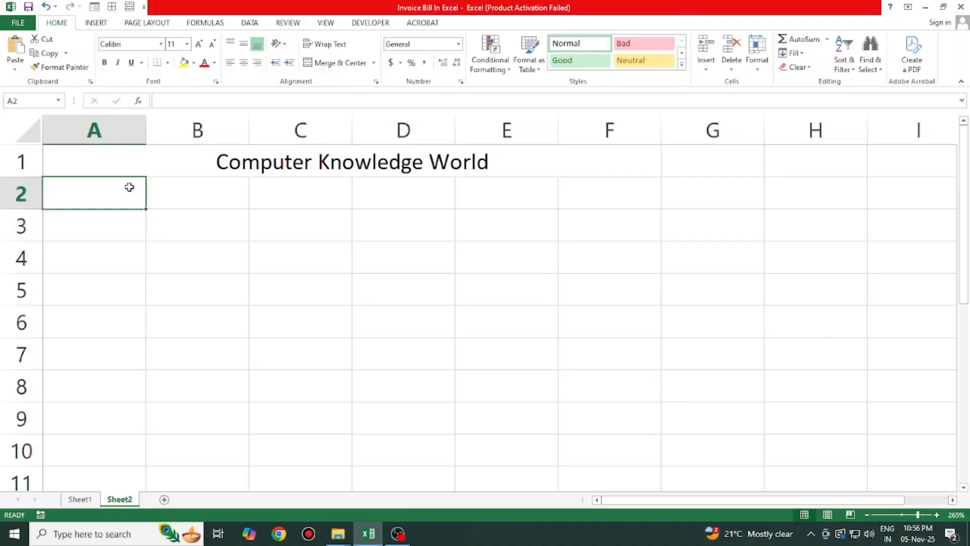
- Merge and center cells A2:F2 and enter the business's address there
drag(129, 188, 610, 189)
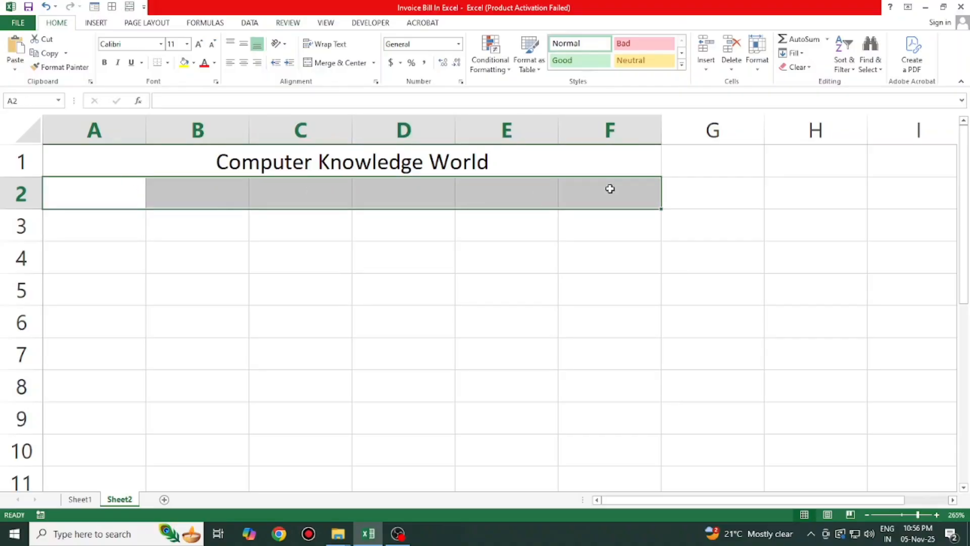
click(341, 64)
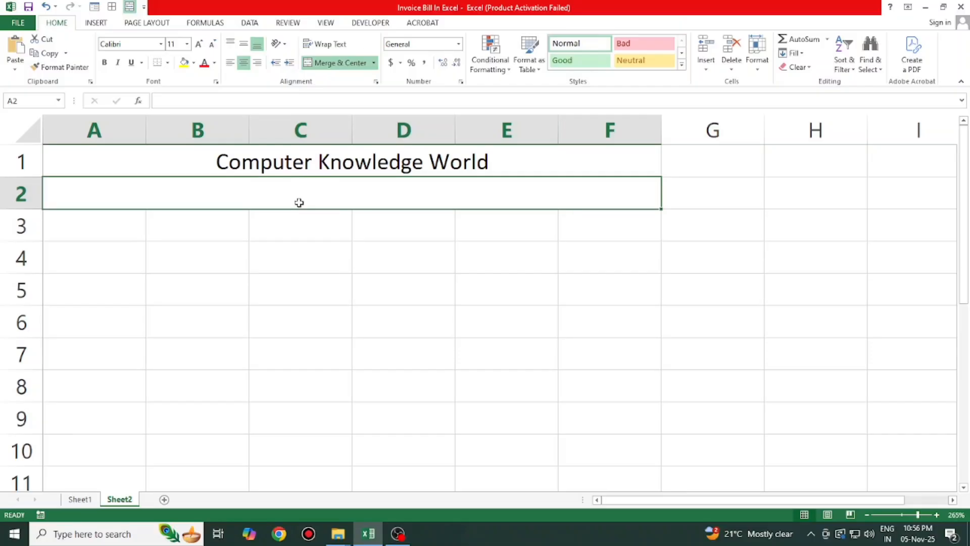
text(Gomt)
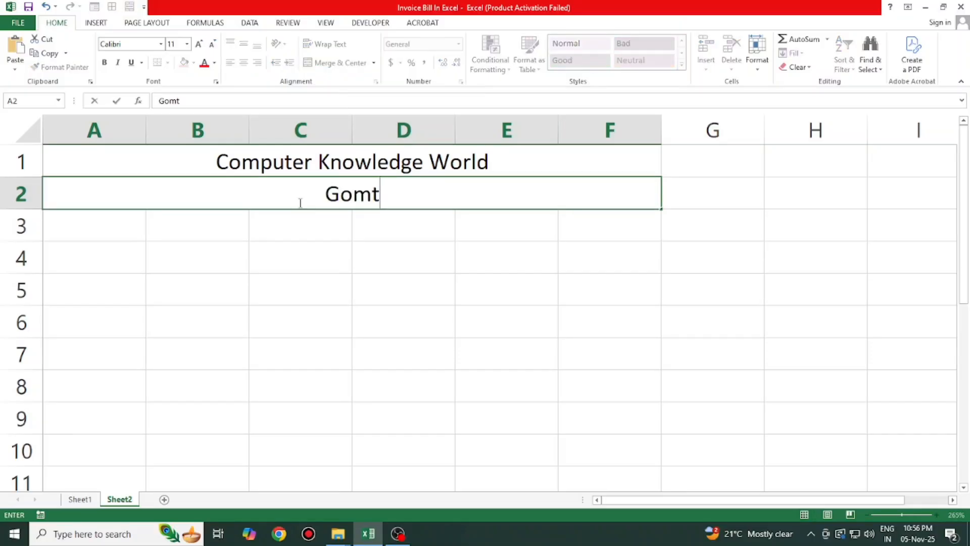
text(i Nagar)
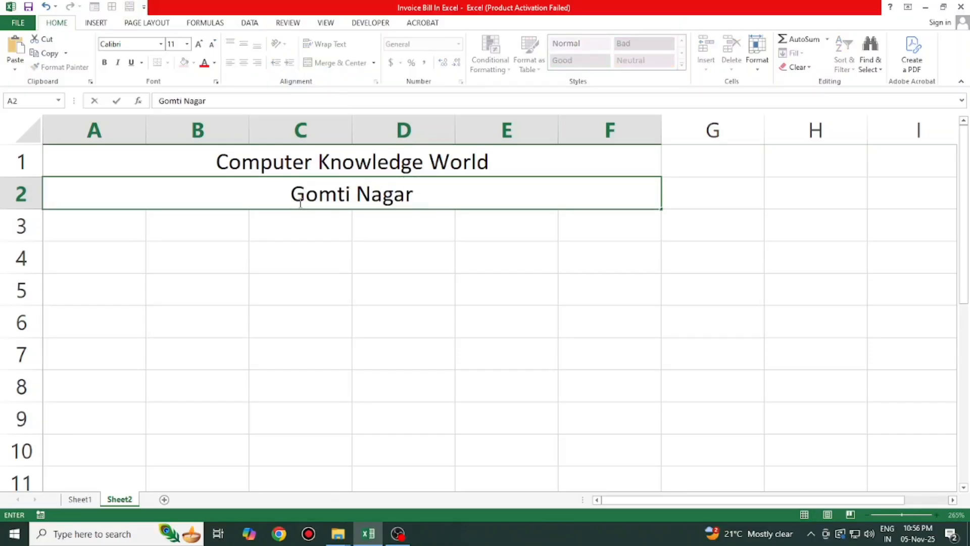
text( Near F)
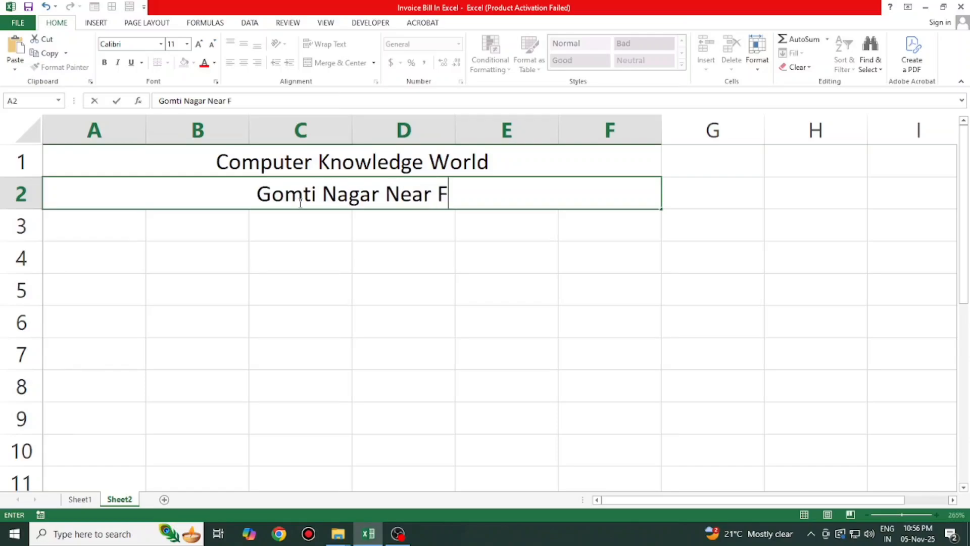
text(ire stat)
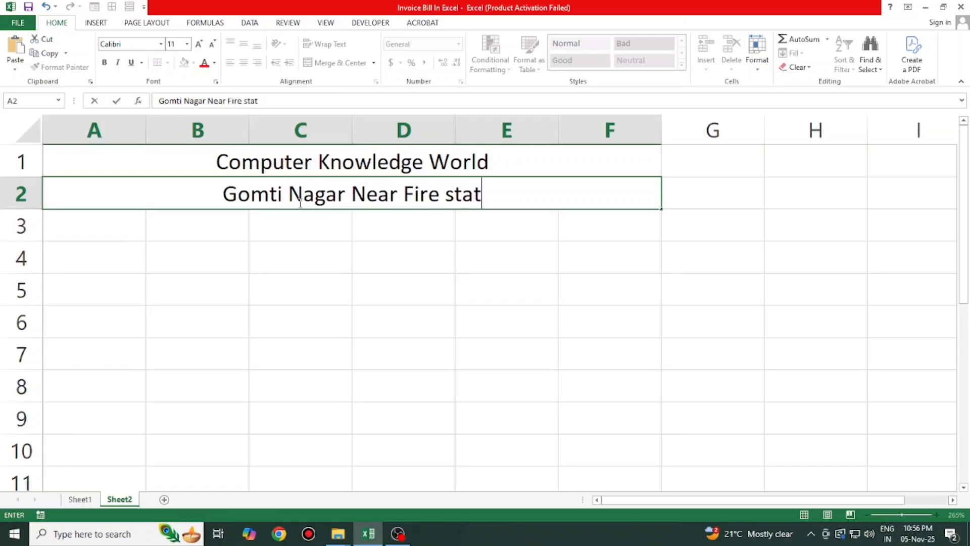
text(ion )
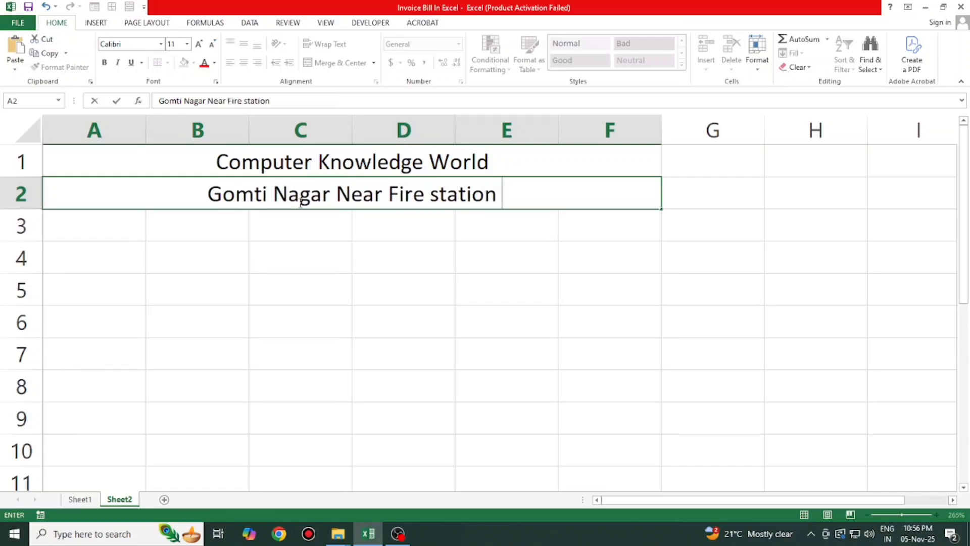
text(Lucknow)
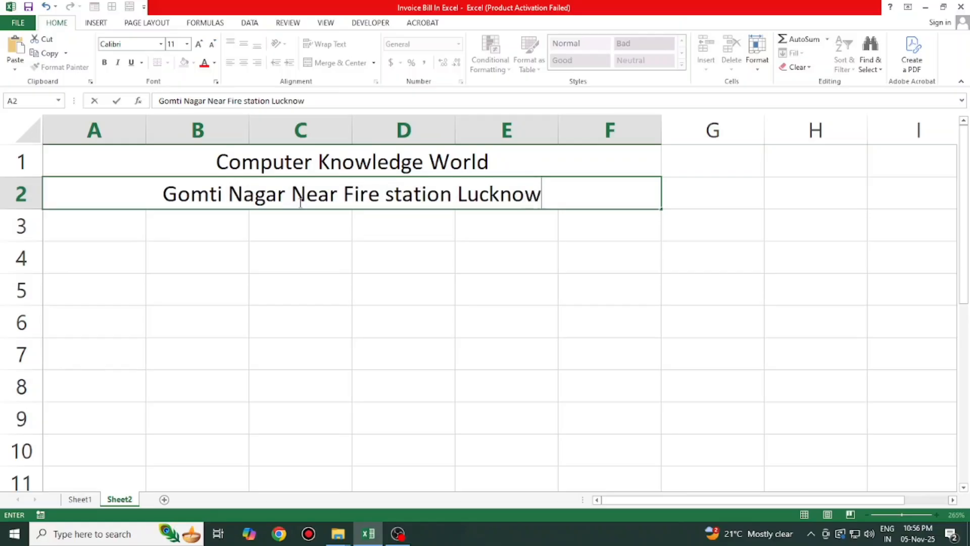
key(Return)
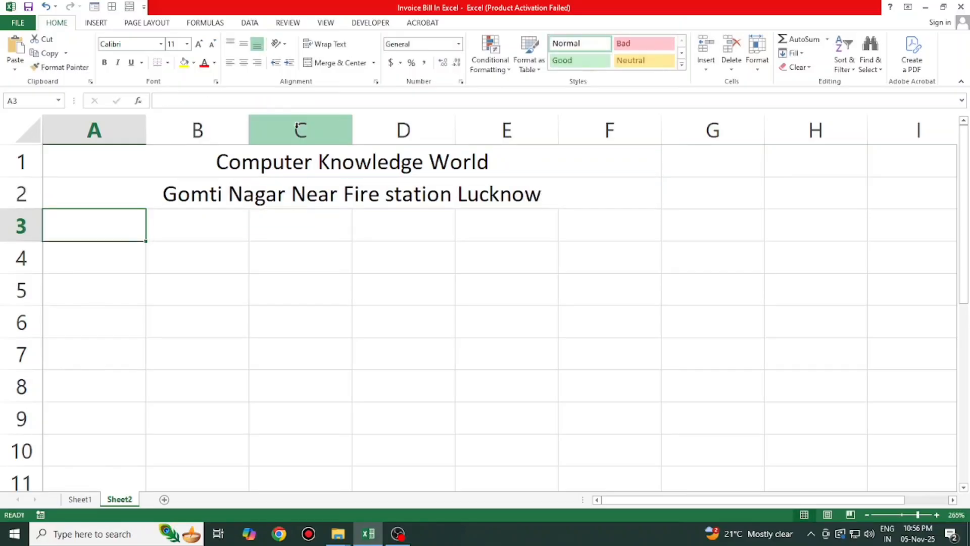
- Capitalize the first letter of the word "station" in the row 2 address line
double_click(395, 195)
key(BackSpace)
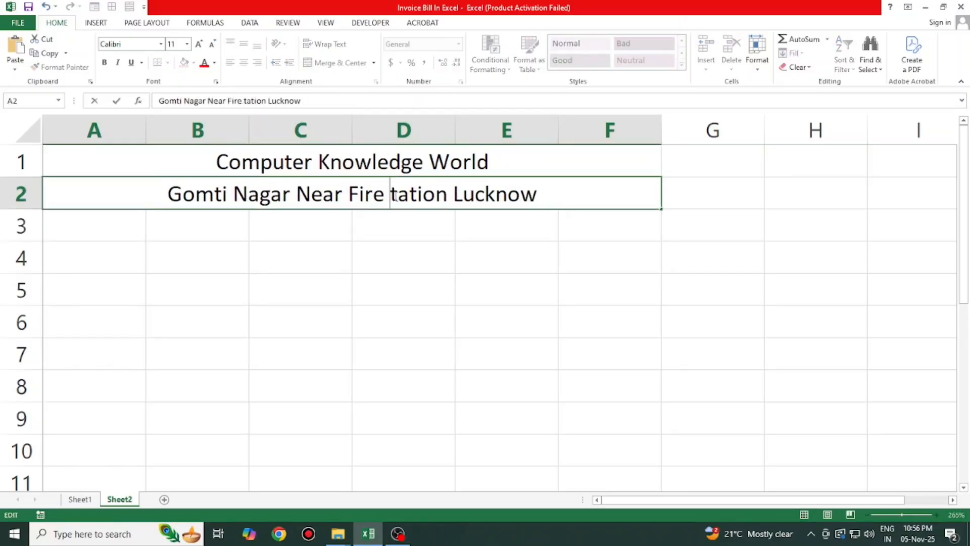
text(S)
key(Return)
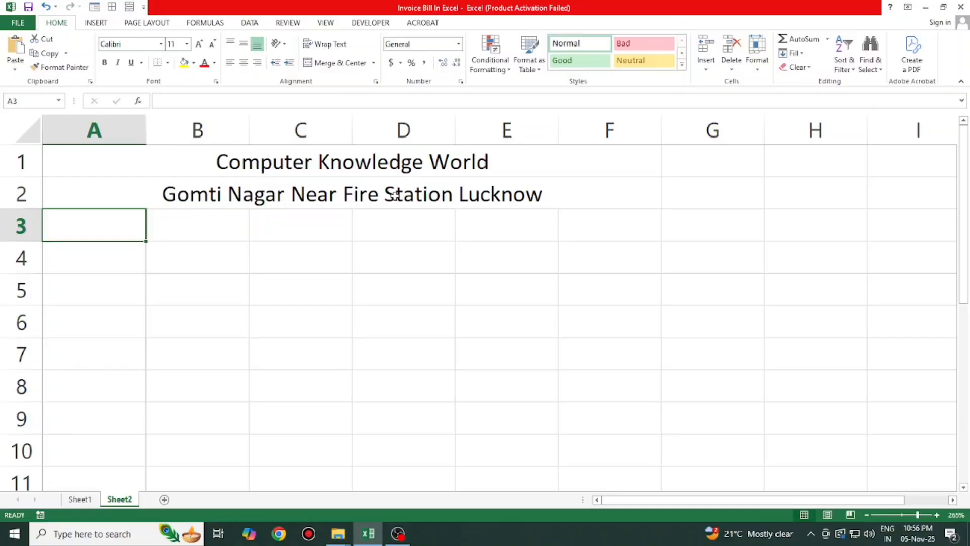
- Merge and center cells A3:F3 and enter the heading "Bill Invoice" there
drag(104, 221, 635, 225)
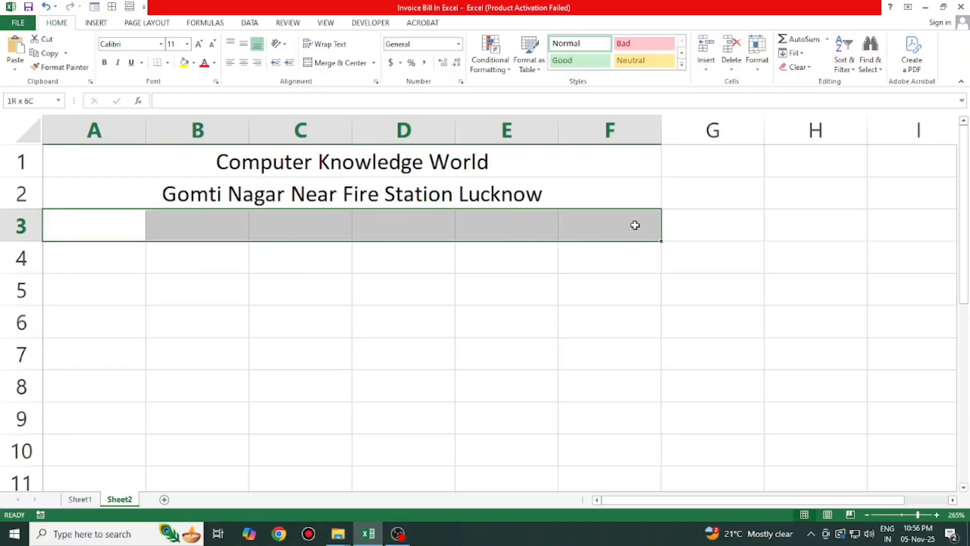
click(336, 62)
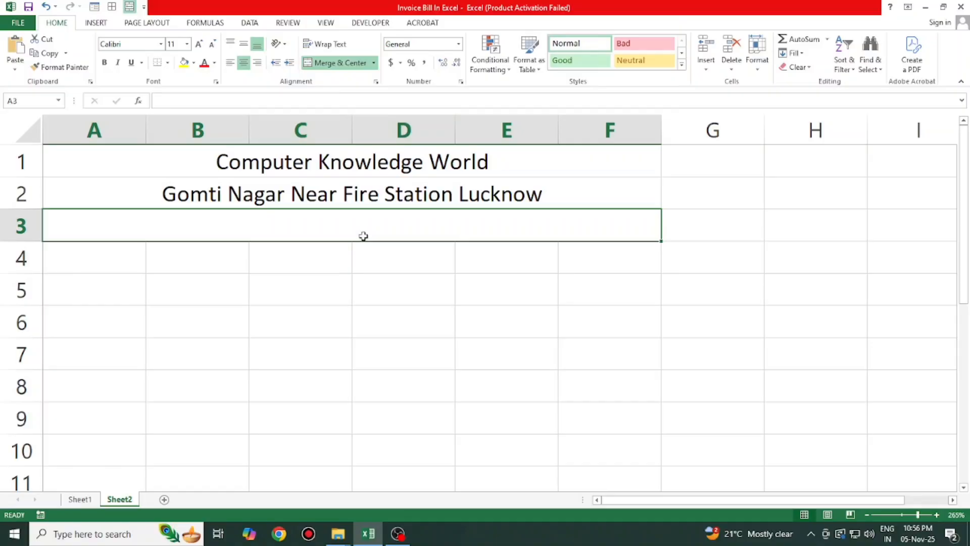
text(Bill I)
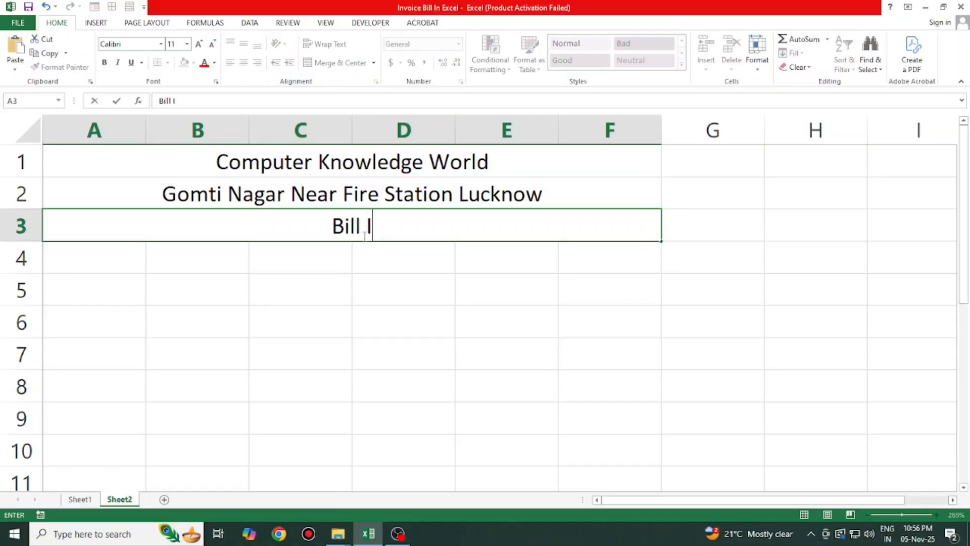
text(nvoice)
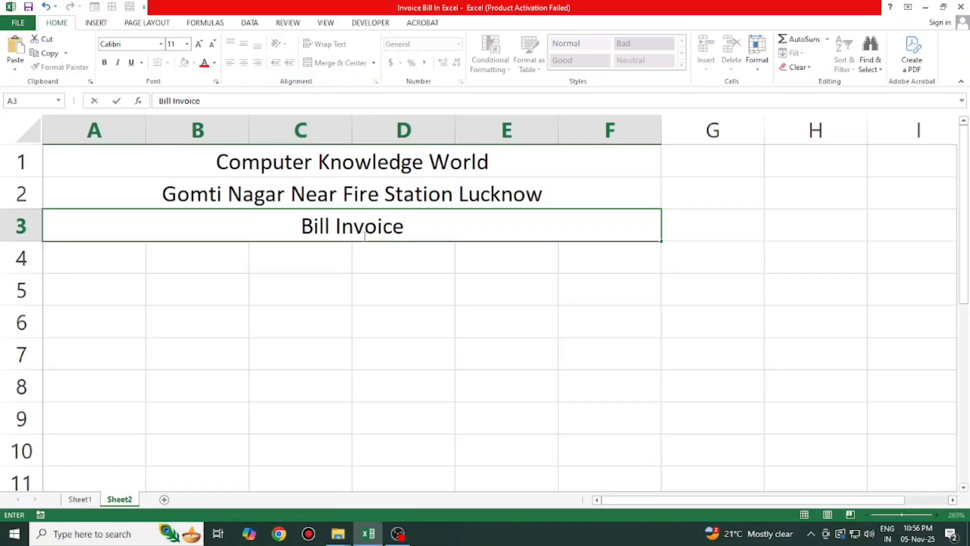
key(Return)
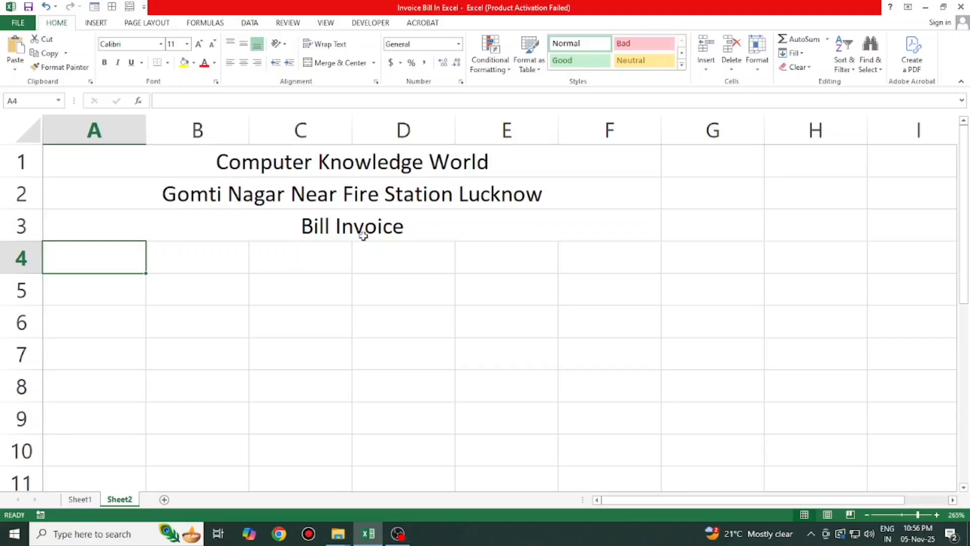
- Make the three heading lines in rows 1 to 3 bold
drag(408, 162, 413, 233)
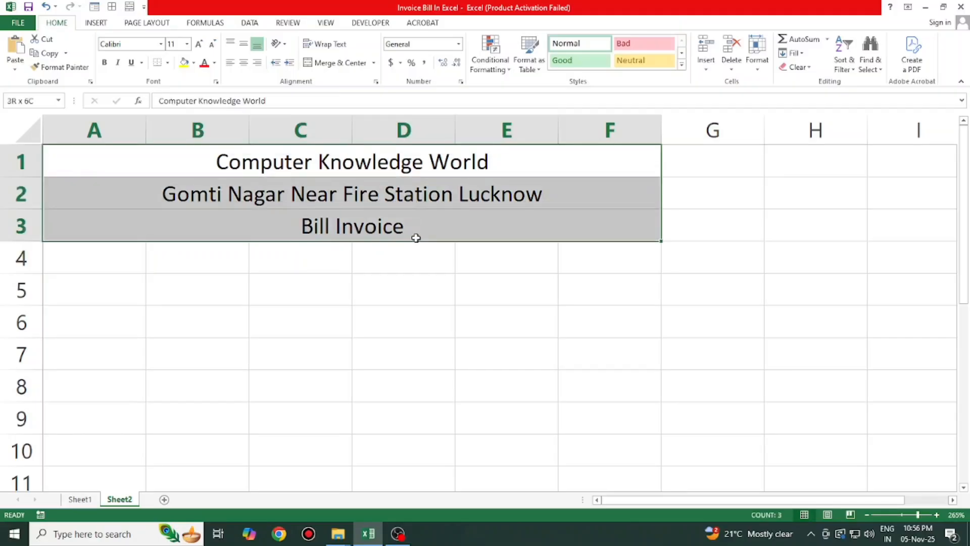
click(103, 63)
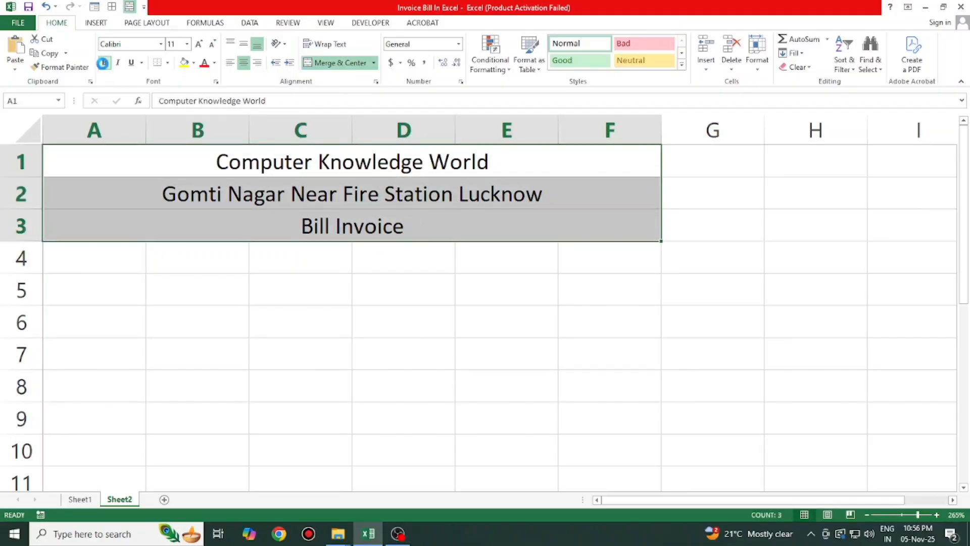
click(282, 267)
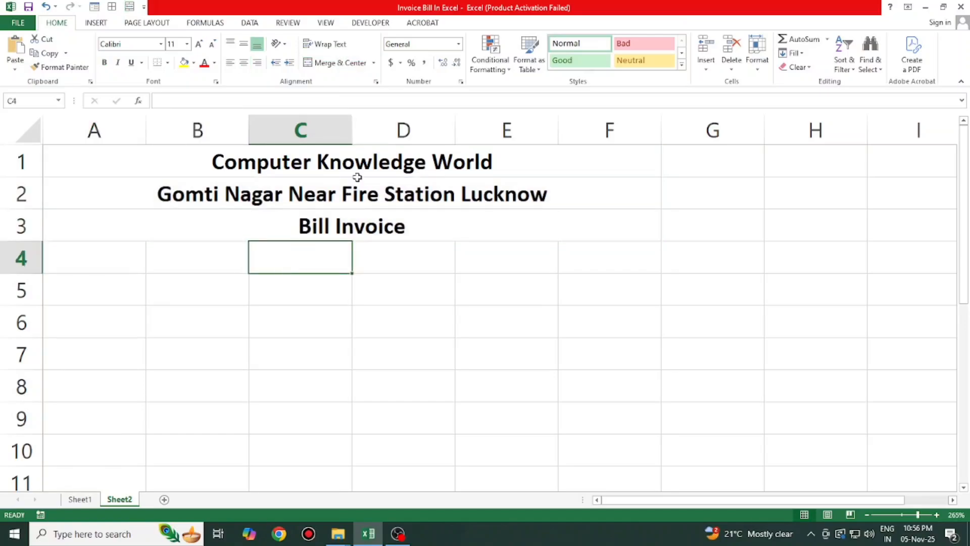
- Fill the "Computer Knowledge World" and "Bill Invoice" heading cells with yellow
click(359, 160)
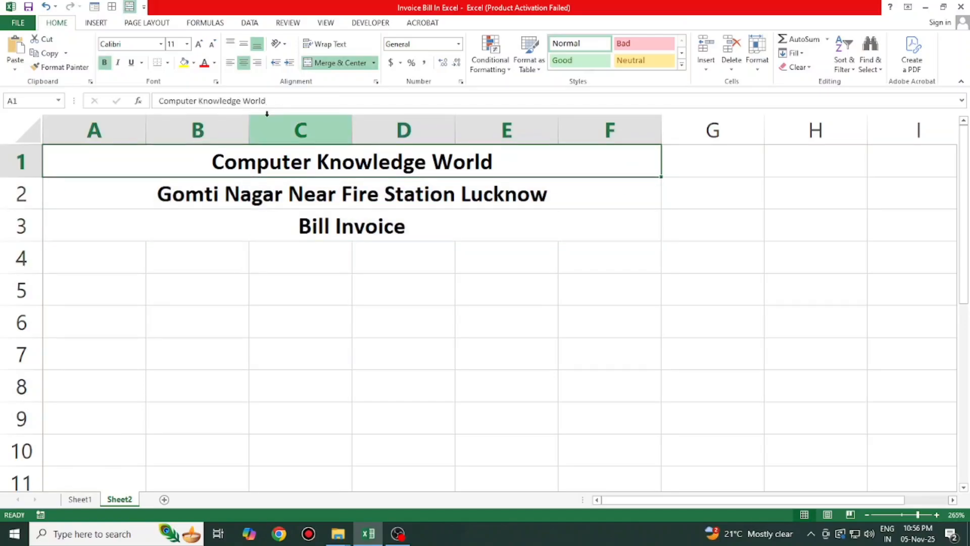
click(184, 63)
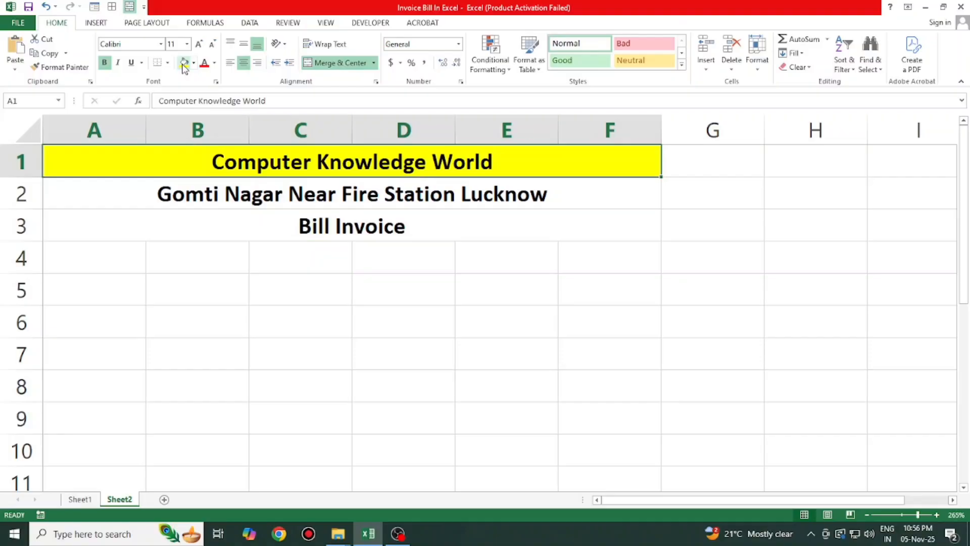
click(237, 221)
click(184, 63)
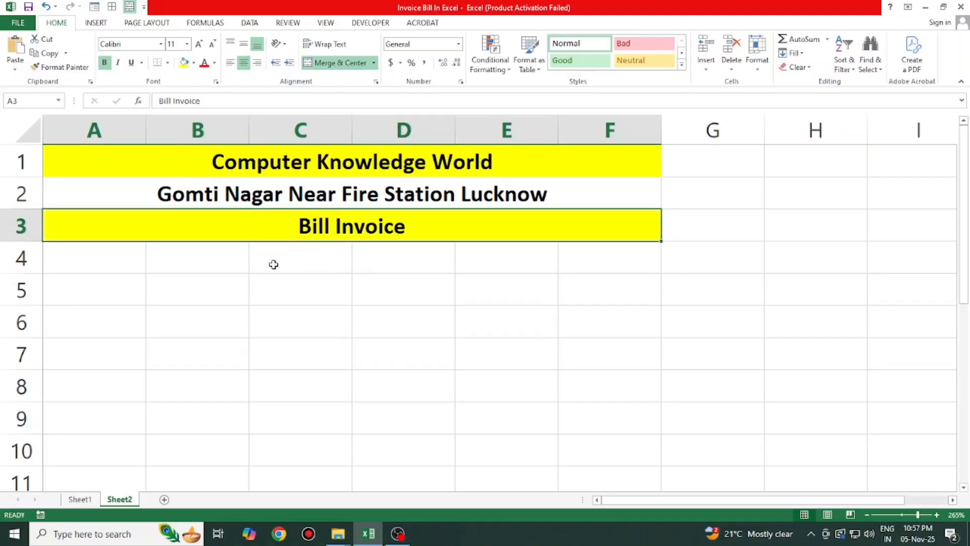
click(274, 264)
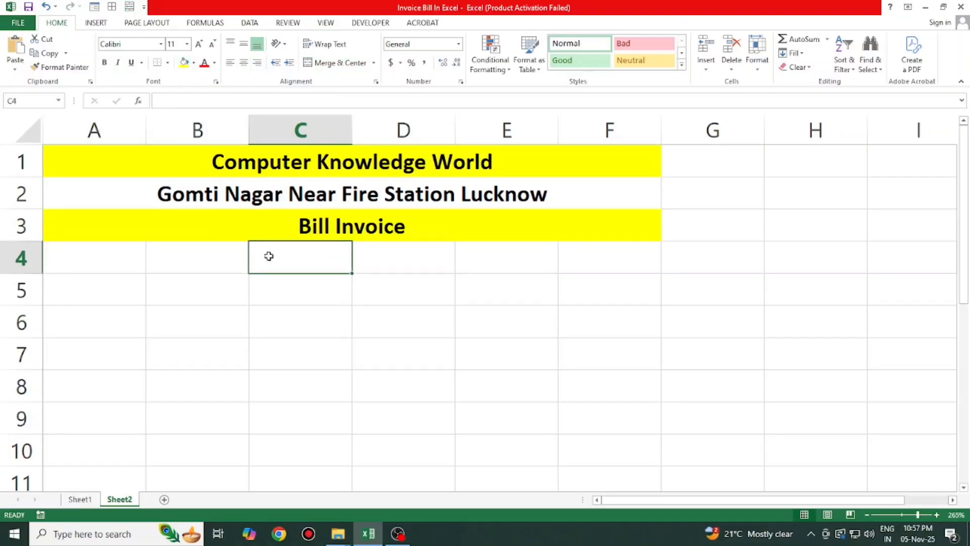
- Change the font color of the row 2 address line to dark blue
click(271, 191)
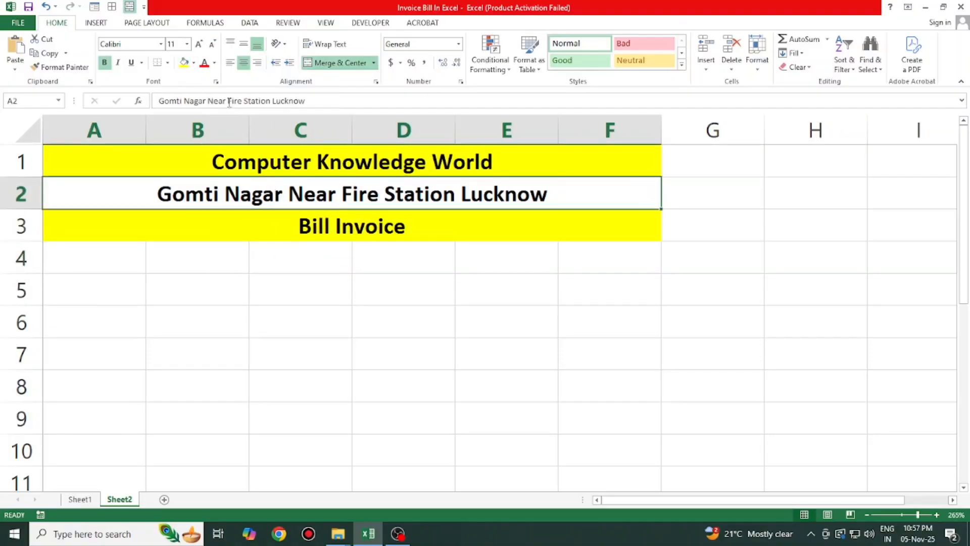
click(215, 64)
click(286, 172)
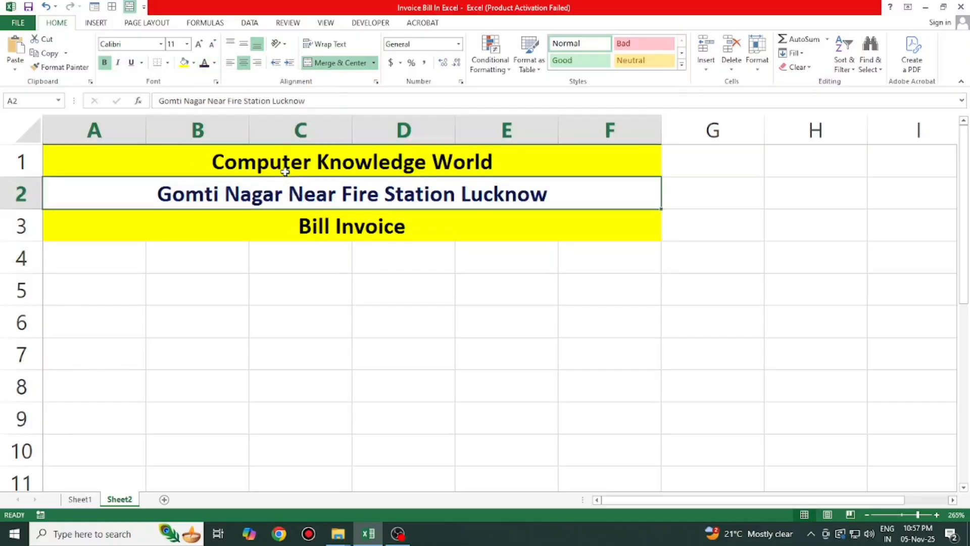
click(318, 320)
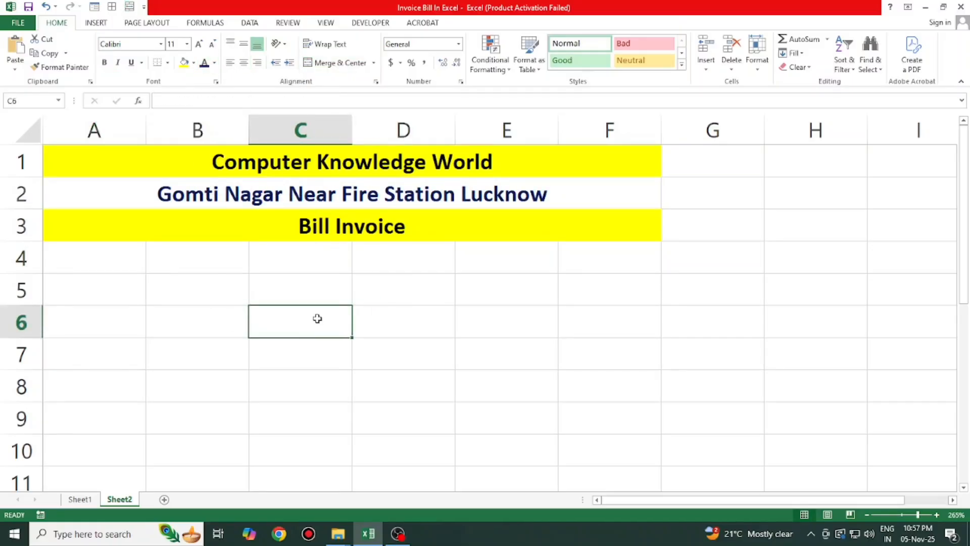
- Enter the column headings "S.NO" in cell A4 and "HSN Code" in cell B4
click(91, 254)
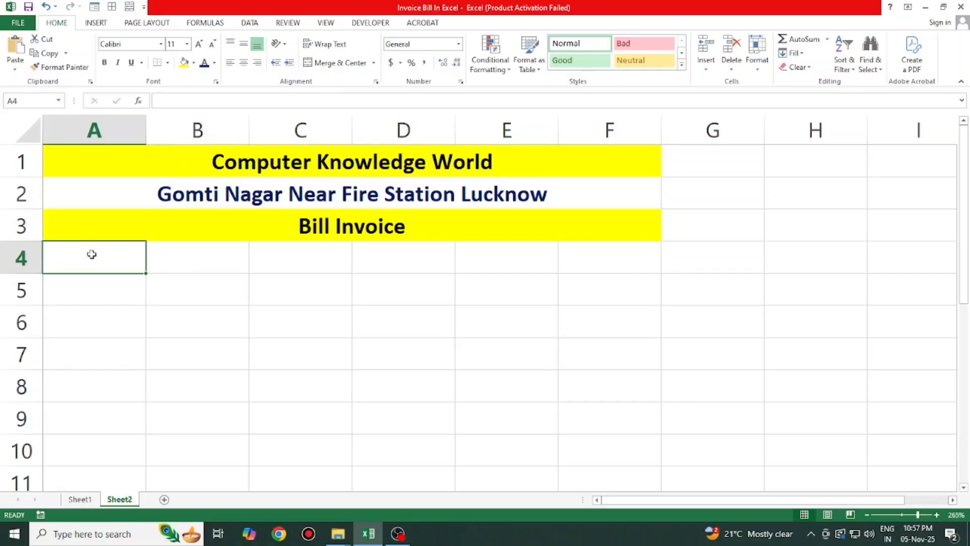
text(S)
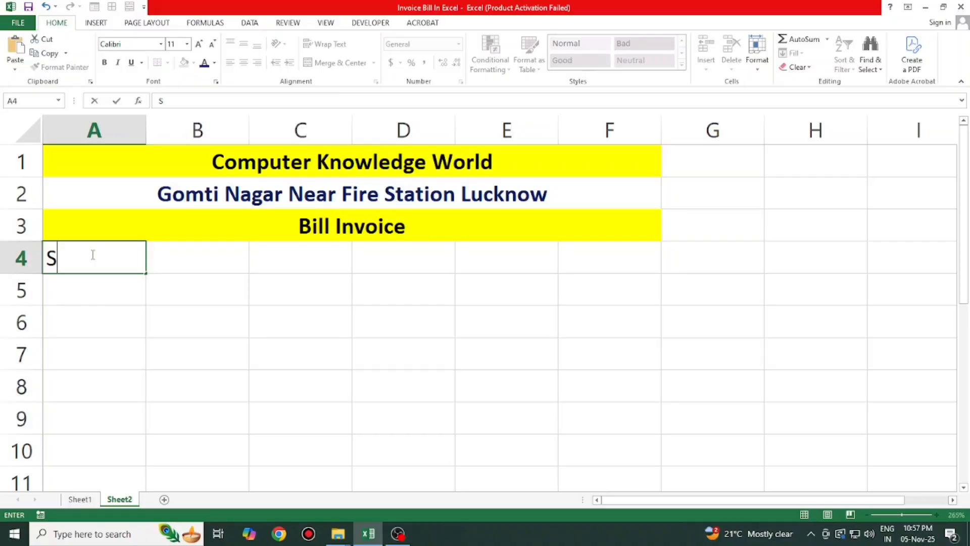
text(>)
key(BackSpace)
text(.NO)
key(Tab)
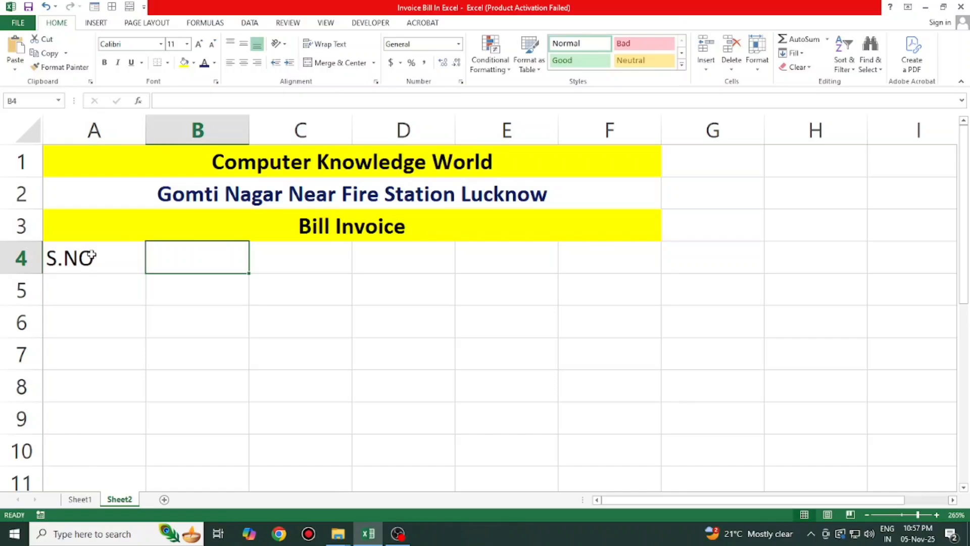
text(HS)
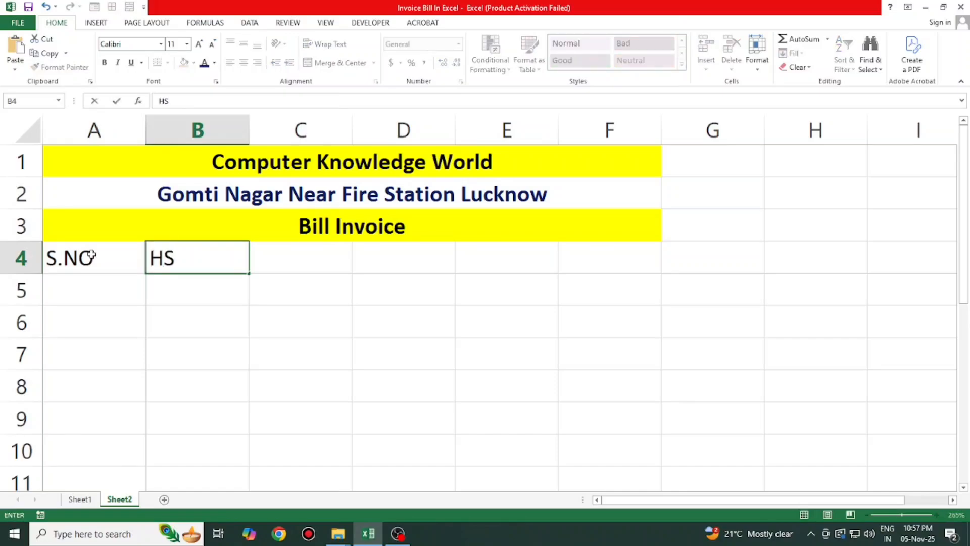
text(N Code)
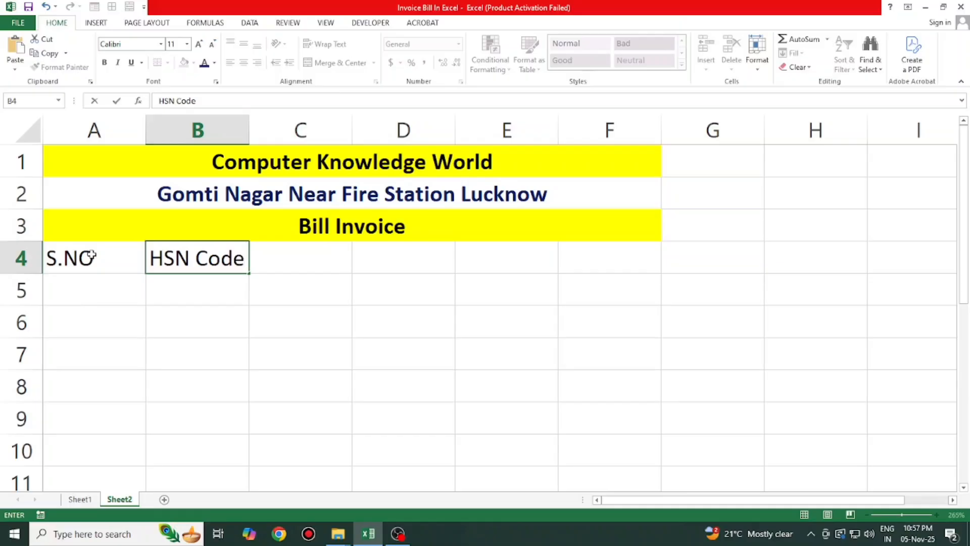
key(Tab)
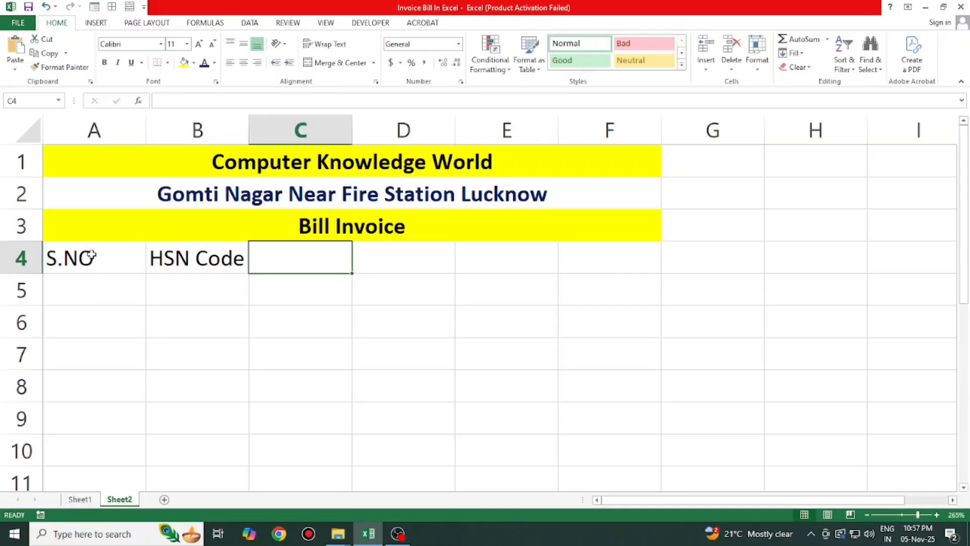
- Enter the heading "Name OF Item" in cell C4 and autofit column C to its text
text(Name Of)
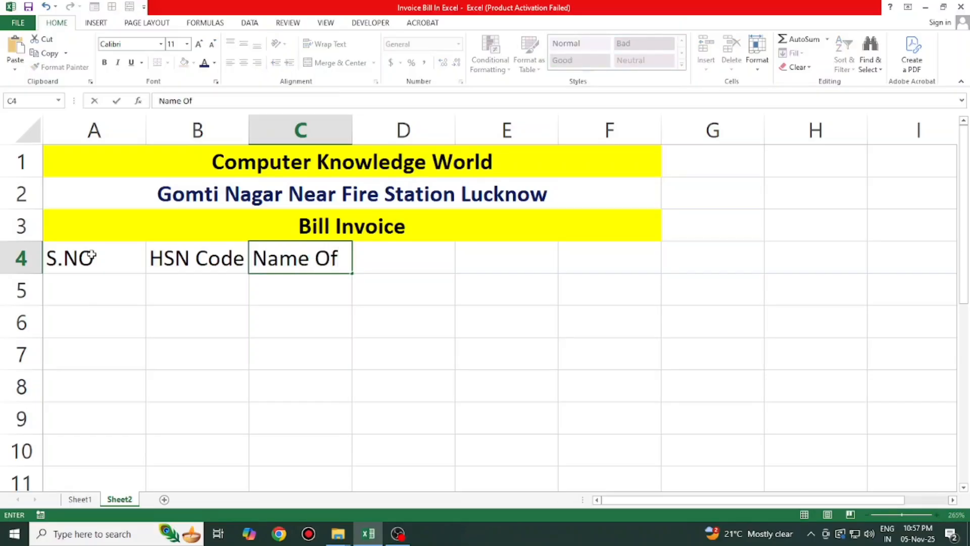
key(BackSpace)
text(F Item)
key(Return)
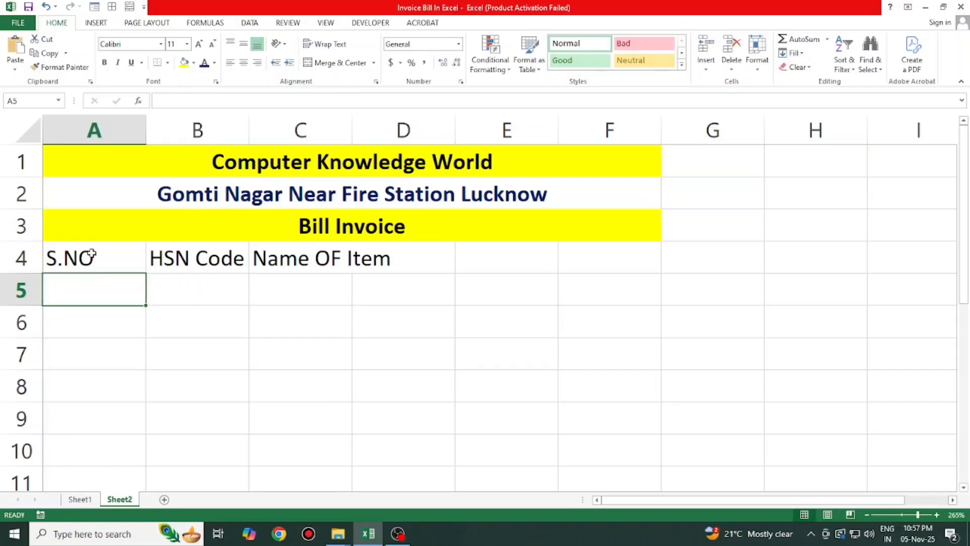
click(334, 324)
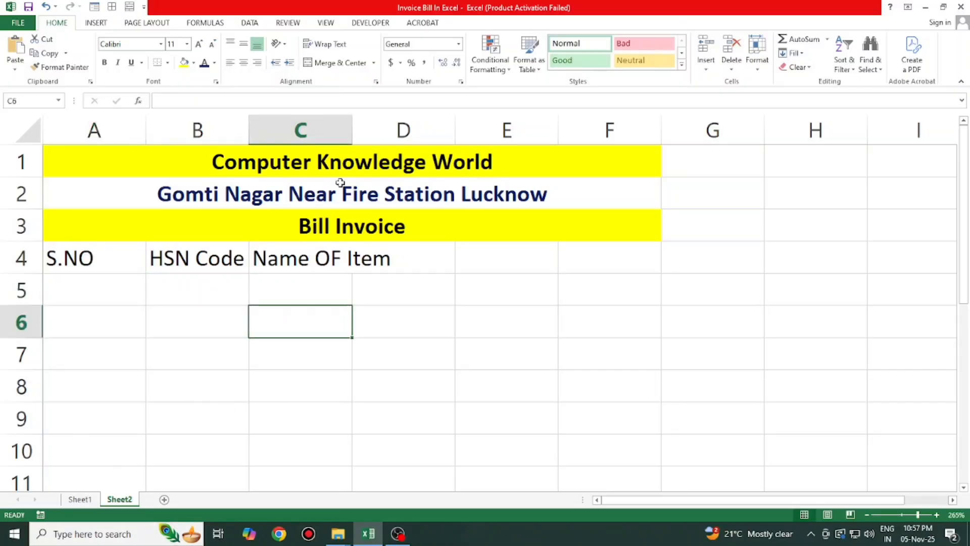
double_click(353, 131)
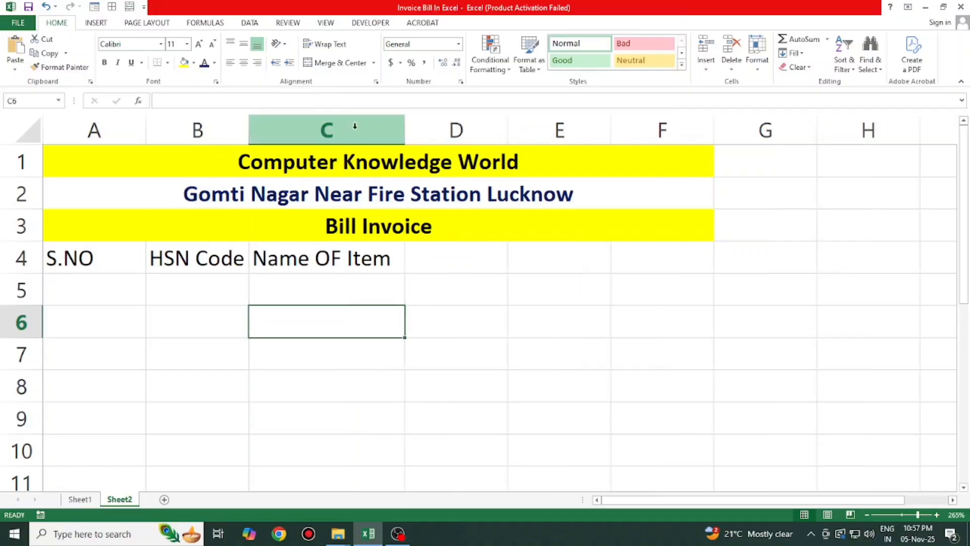
- Correct the capitalization of the heading in cell C4 to "Name Of Item"
click(463, 258)
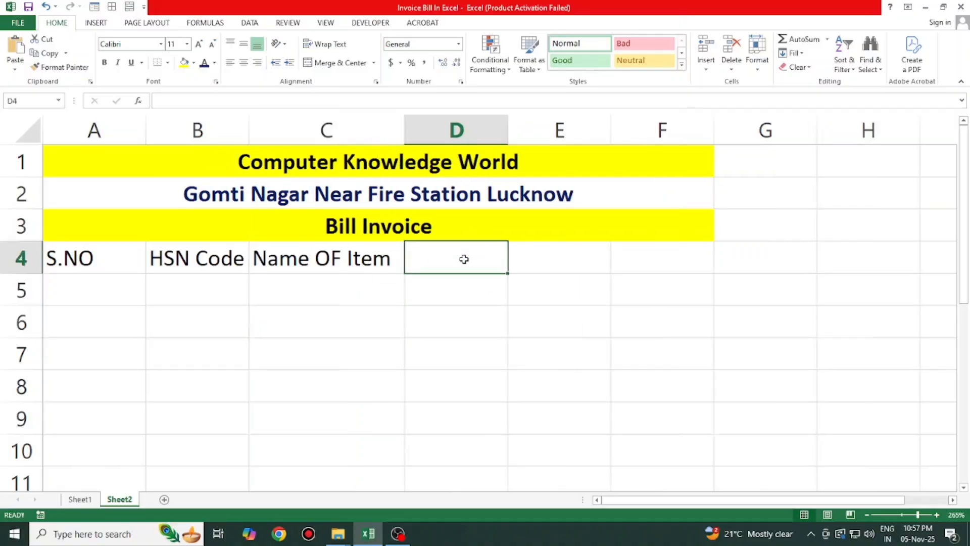
double_click(336, 257)
key(BackSpace)
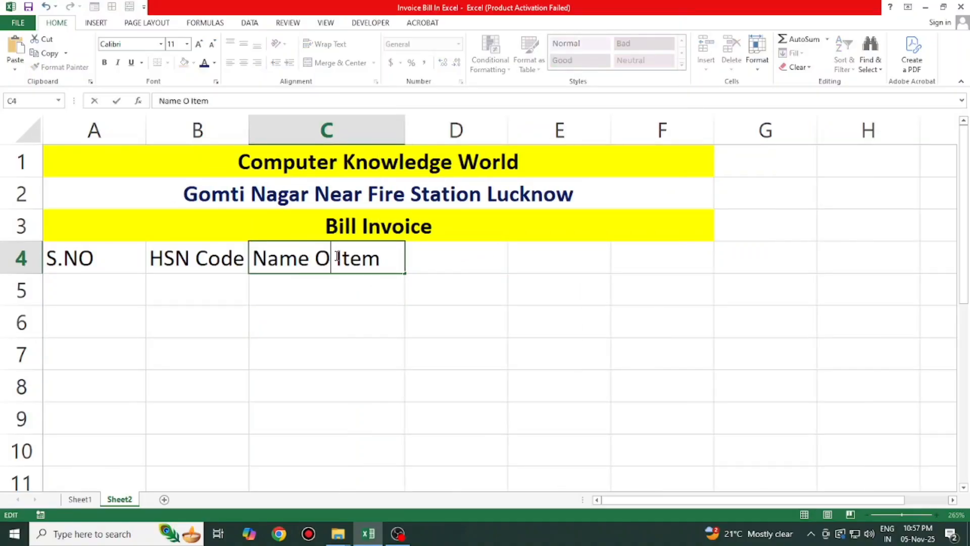
text(f)
key(Tab)
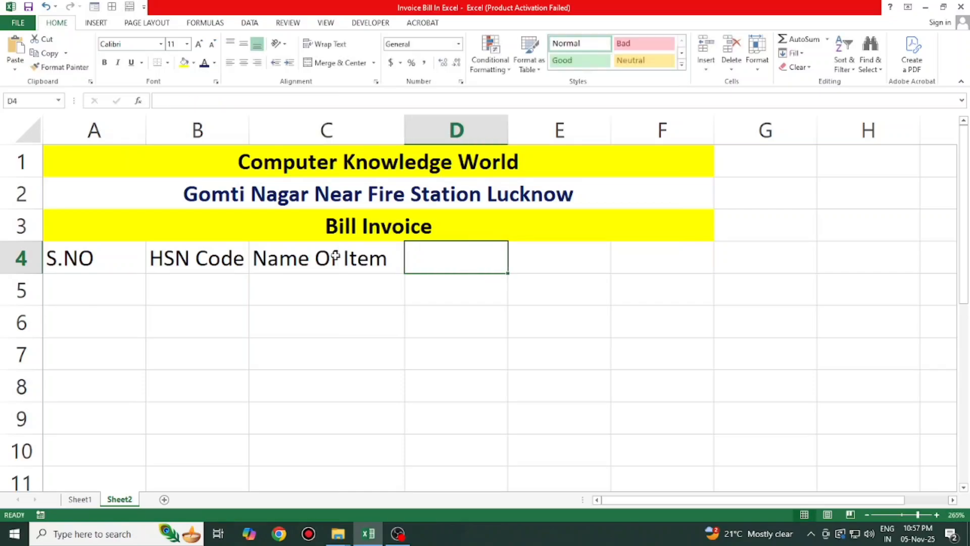
- Enter the headings "Quantity", "Rate" and "Amount" in cells D4, E4 and F4
text(Q)
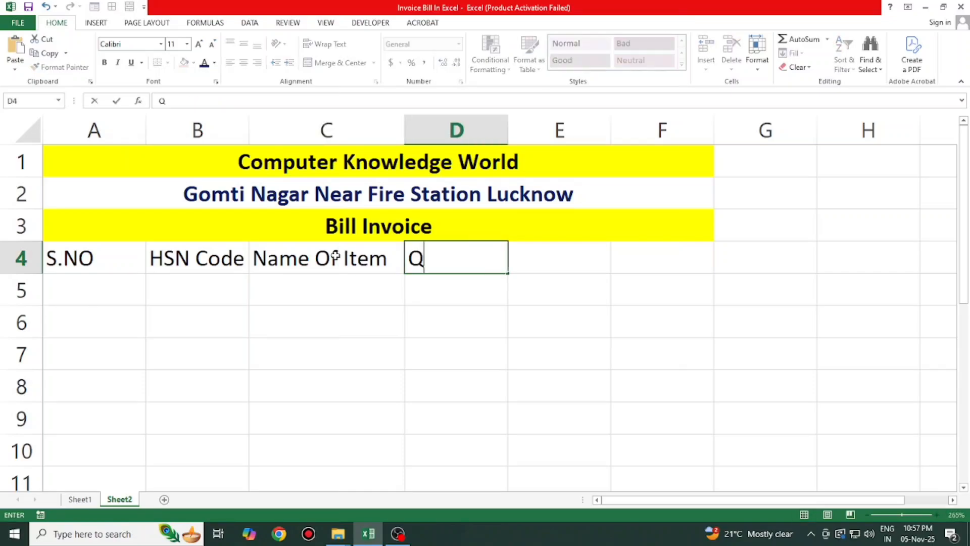
text(uantity)
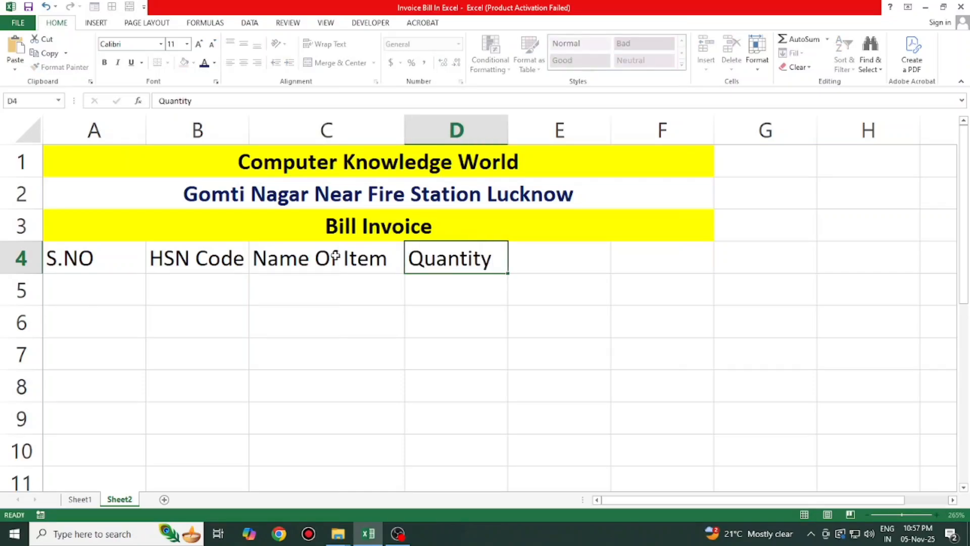
key(Tab)
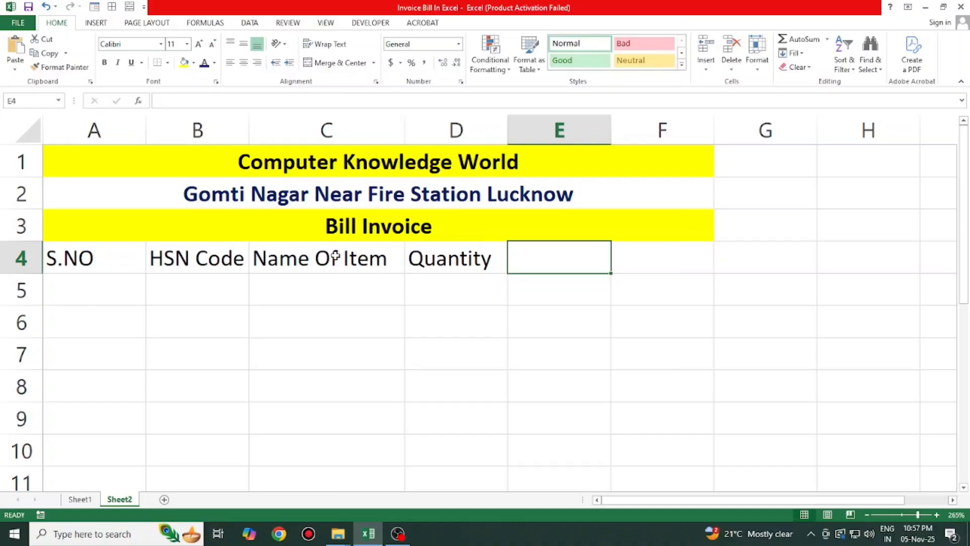
text(Rate)
key(Tab)
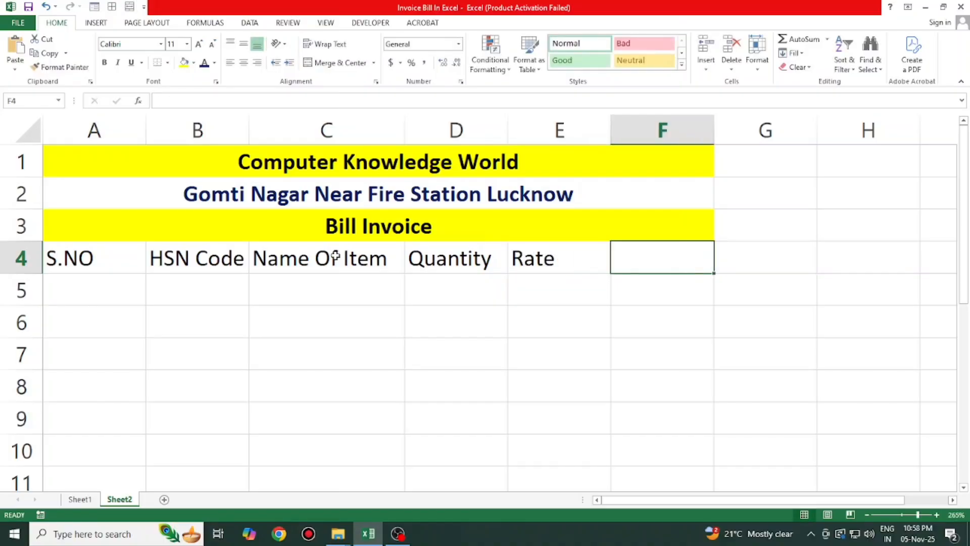
text(Amount)
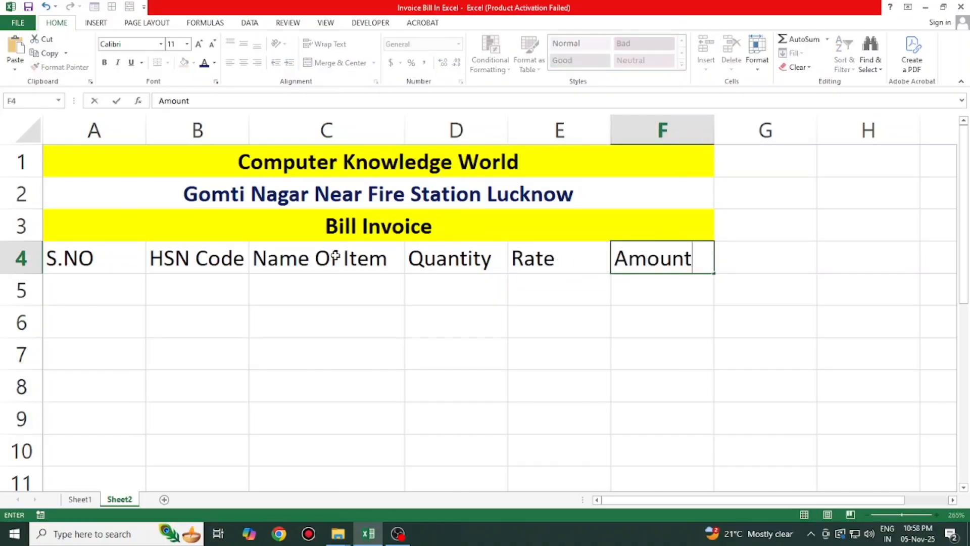
key(Return)
- Check the sample invoice on Sheet1, and fill the column heading cells A4:F4 on Sheet2 with gray
click(80, 499)
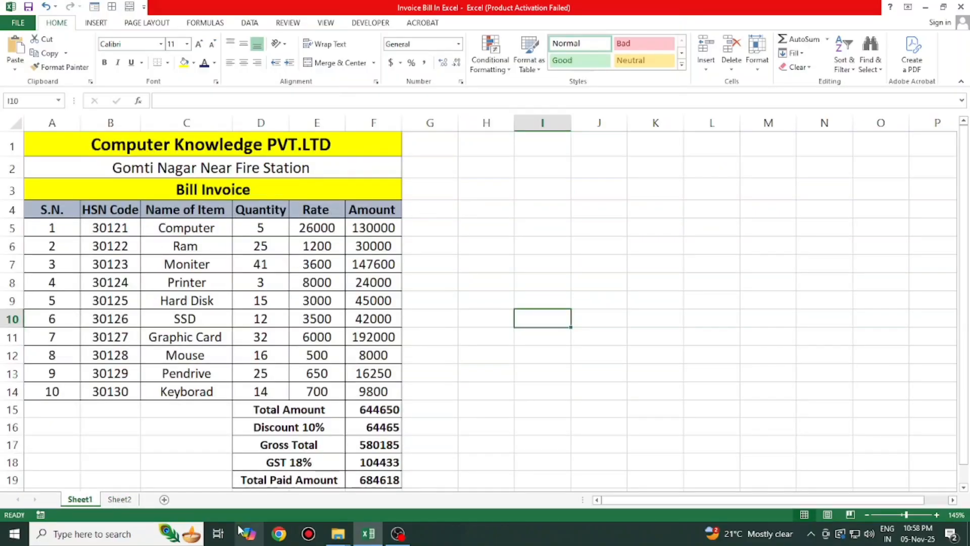
click(120, 500)
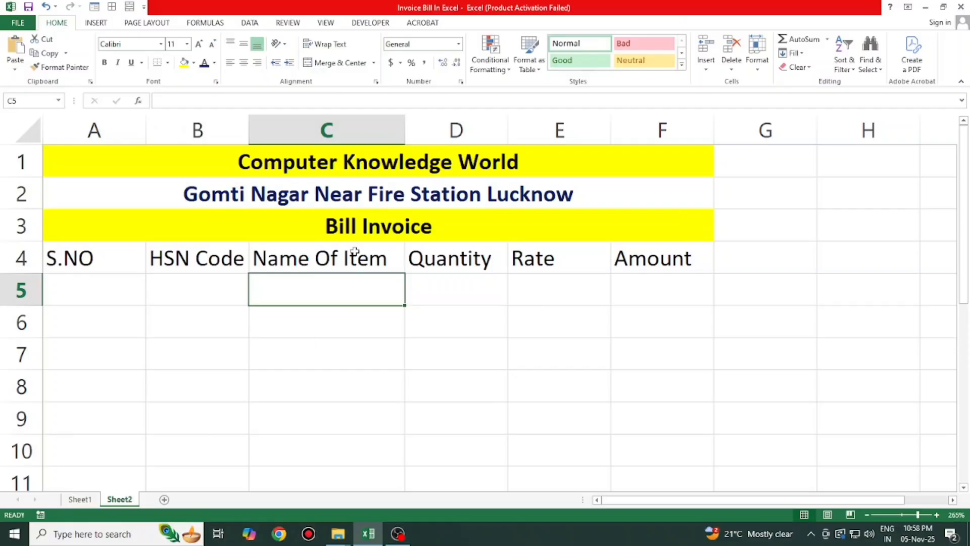
drag(93, 257, 666, 261)
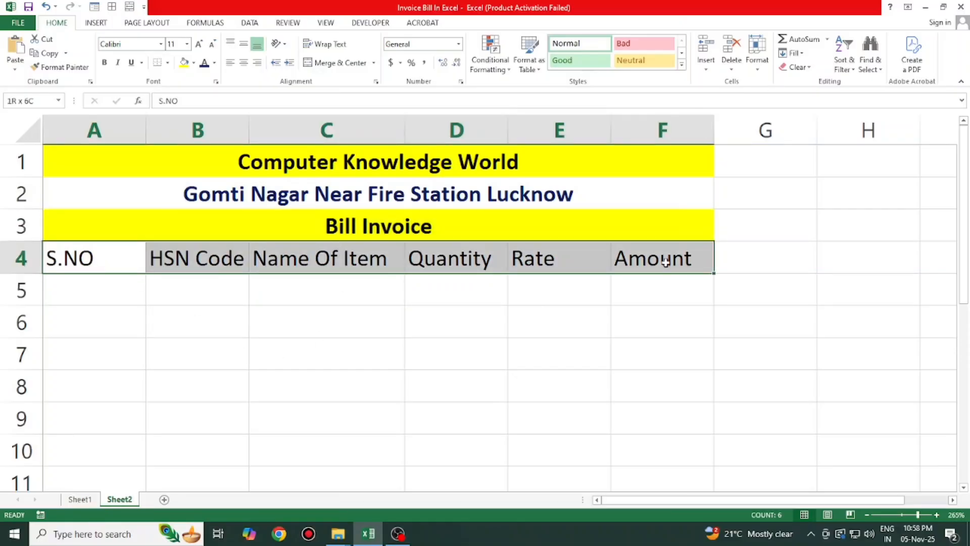
click(193, 62)
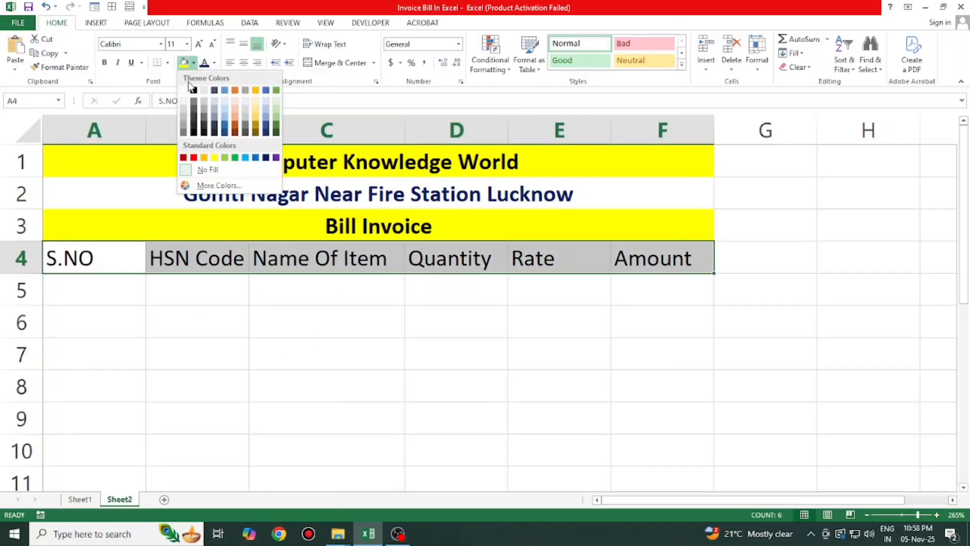
click(205, 114)
click(226, 325)
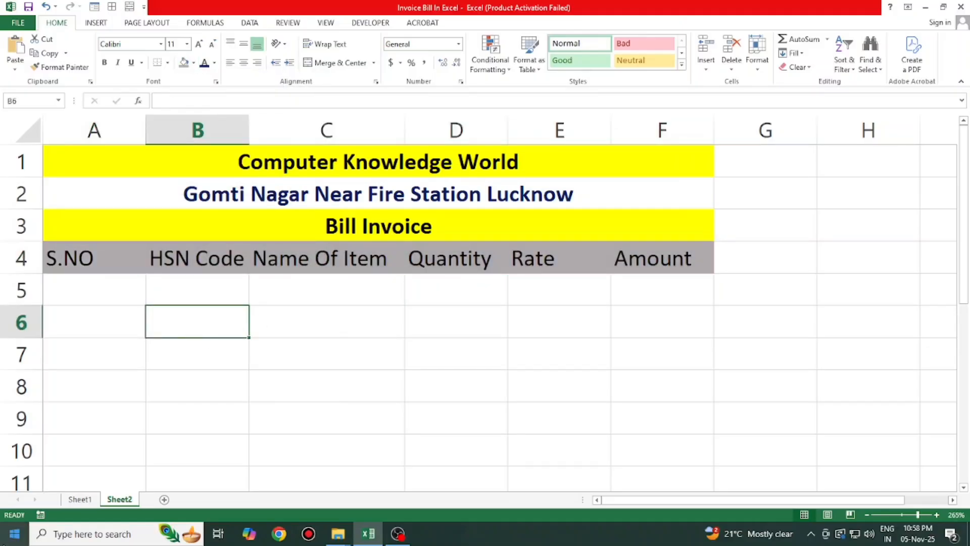
- Make the column headings in A4:F4 bold and autofit column B to its heading
drag(99, 256, 680, 259)
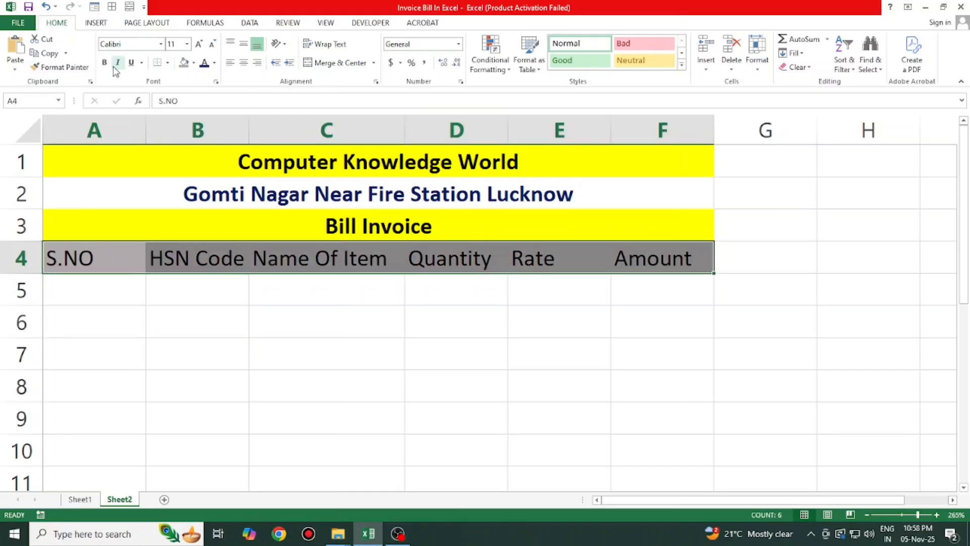
click(105, 63)
click(286, 387)
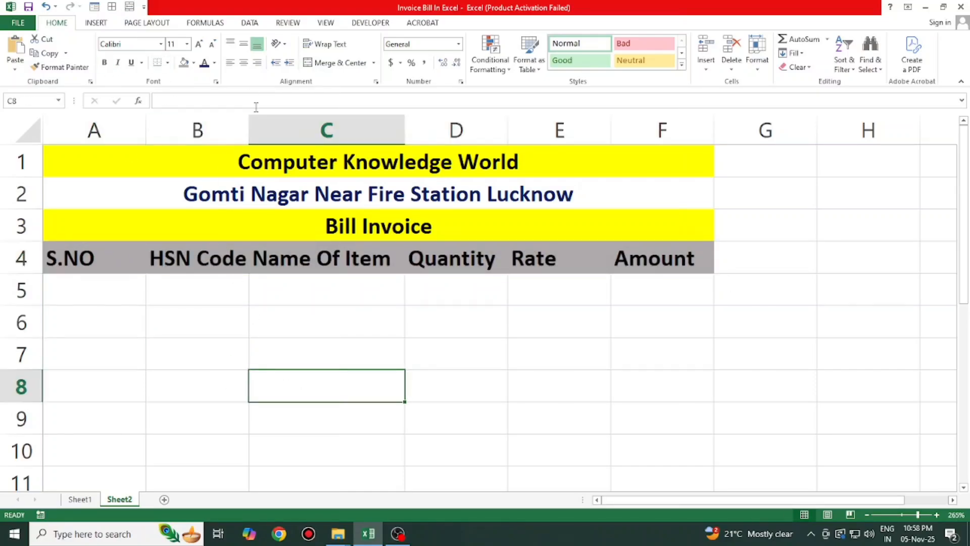
double_click(251, 123)
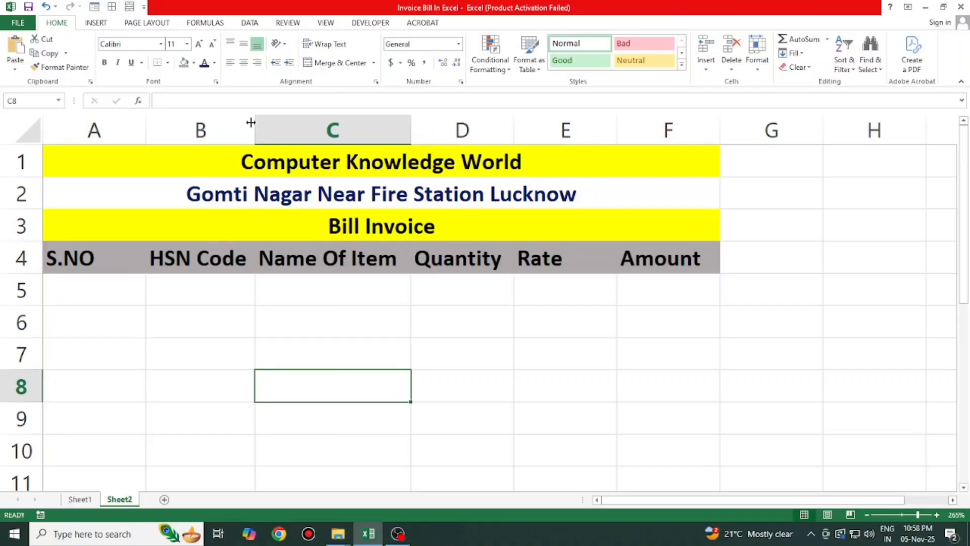
- Enter serial numbers 1 and 2 in A5 and A6 and extend the series to 10 in A14
click(120, 293)
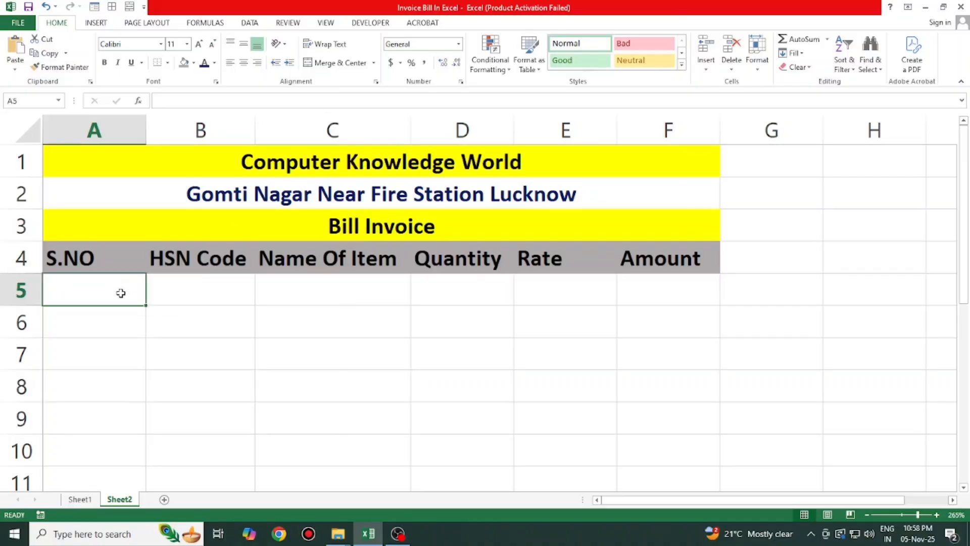
text(1)
key(Return)
text(2)
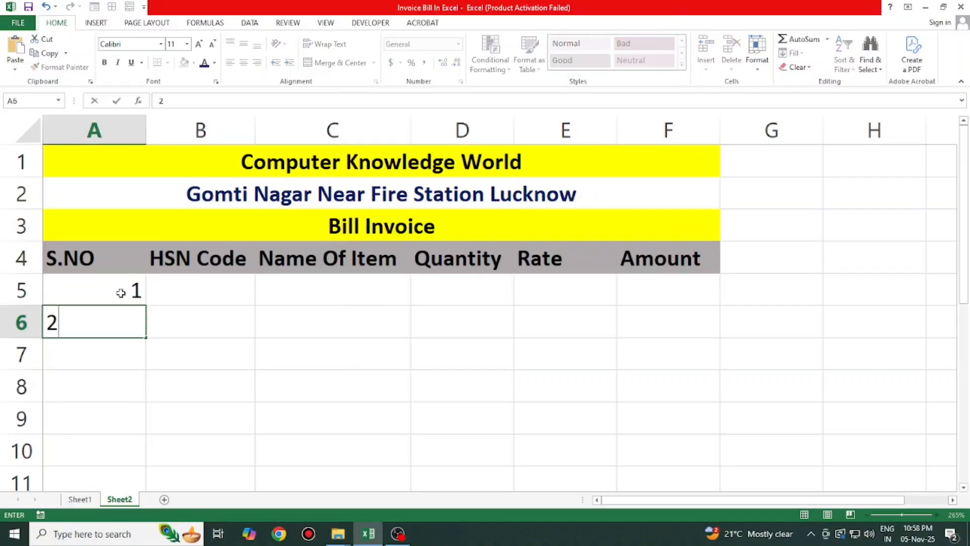
key(Return)
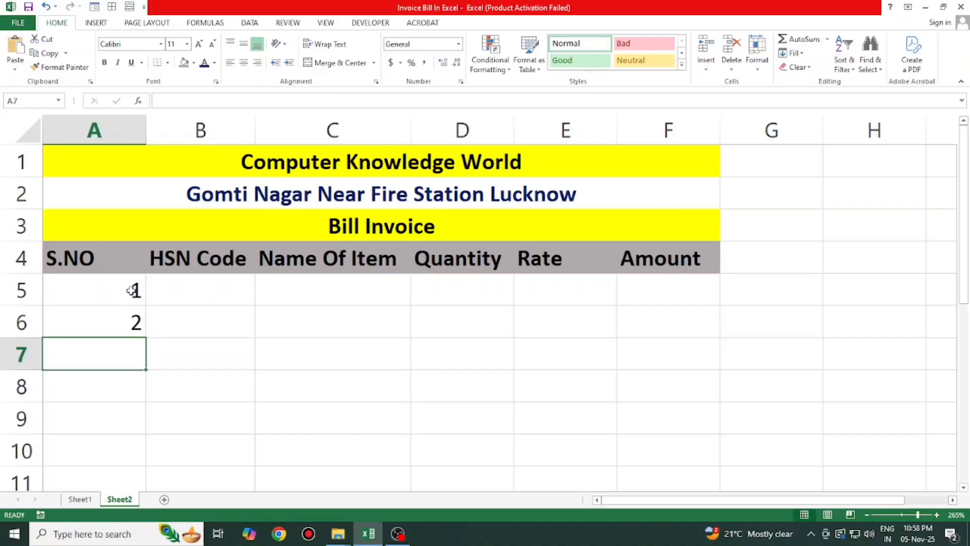
drag(132, 290, 134, 247)
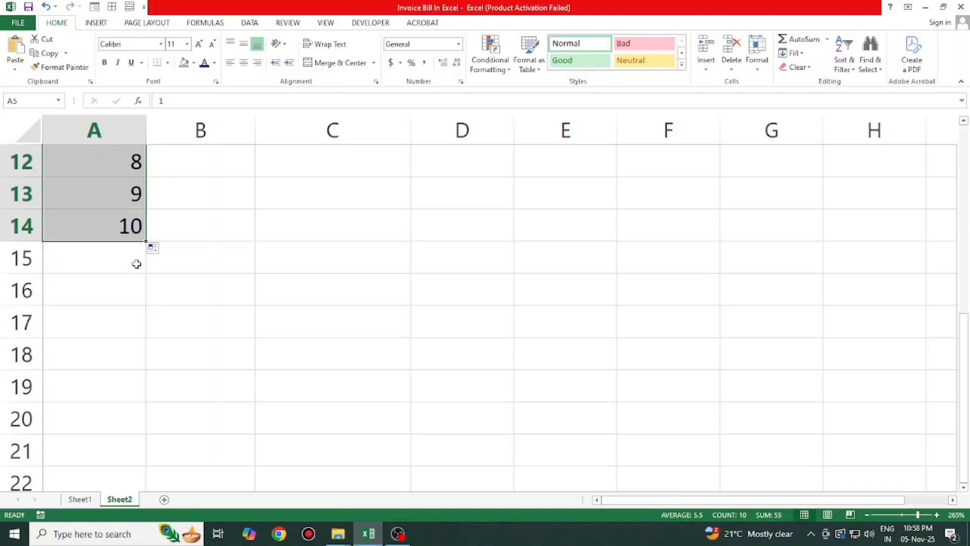
- Enter HSN codes 30121 and 30122 in B5 and B6 and extend the series to 30130 in B14
scroll(137, 264, up, 4)
click(196, 296)
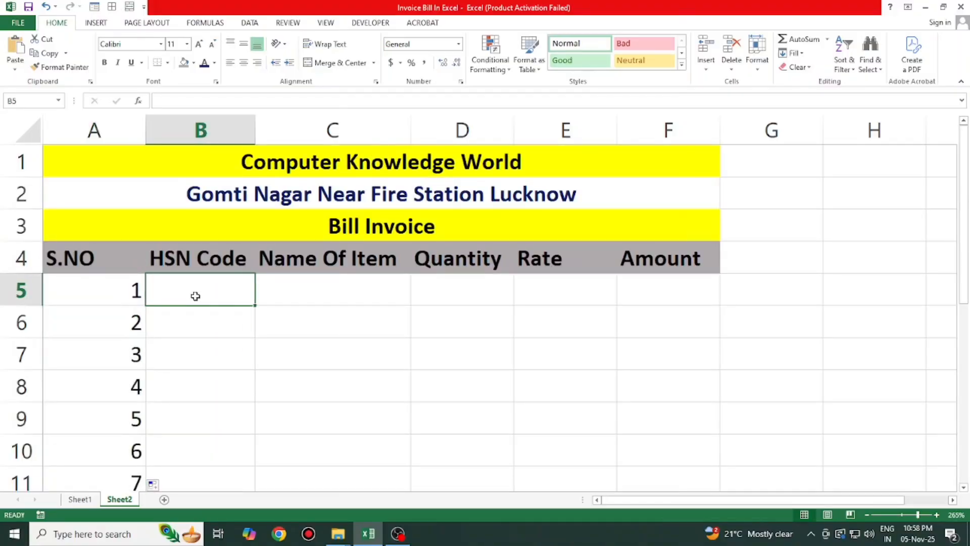
text(30121)
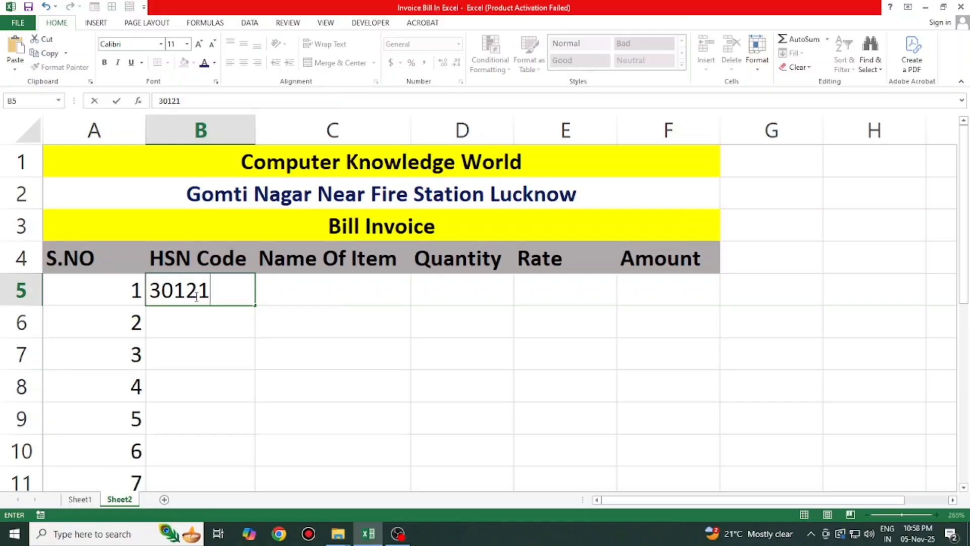
key(Return)
text(301)
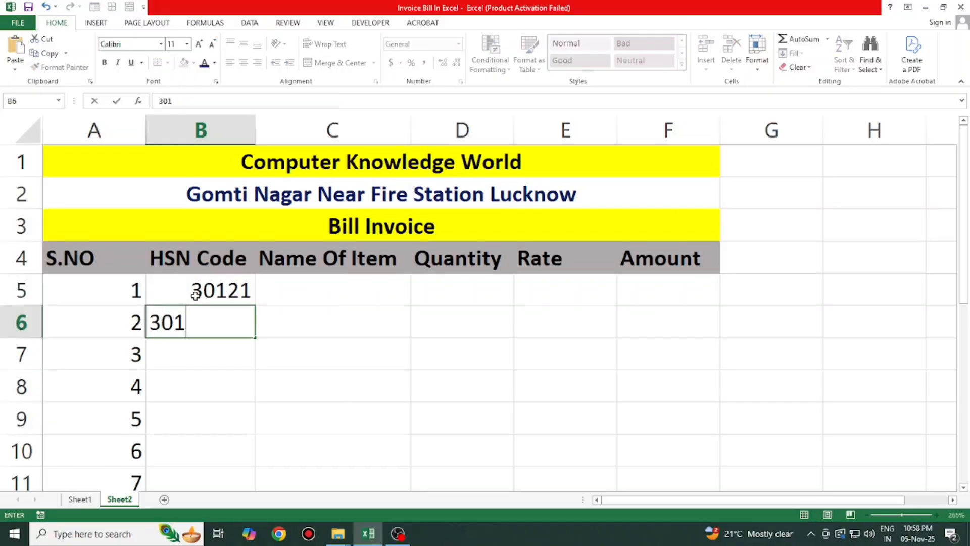
text(22)
key(Return)
drag(192, 295, 225, 323)
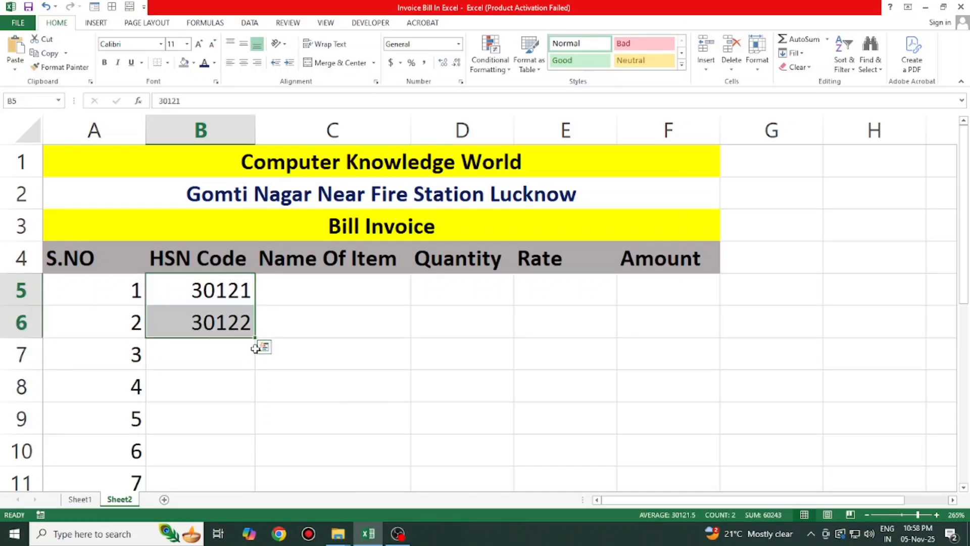
drag(256, 347, 249, 433)
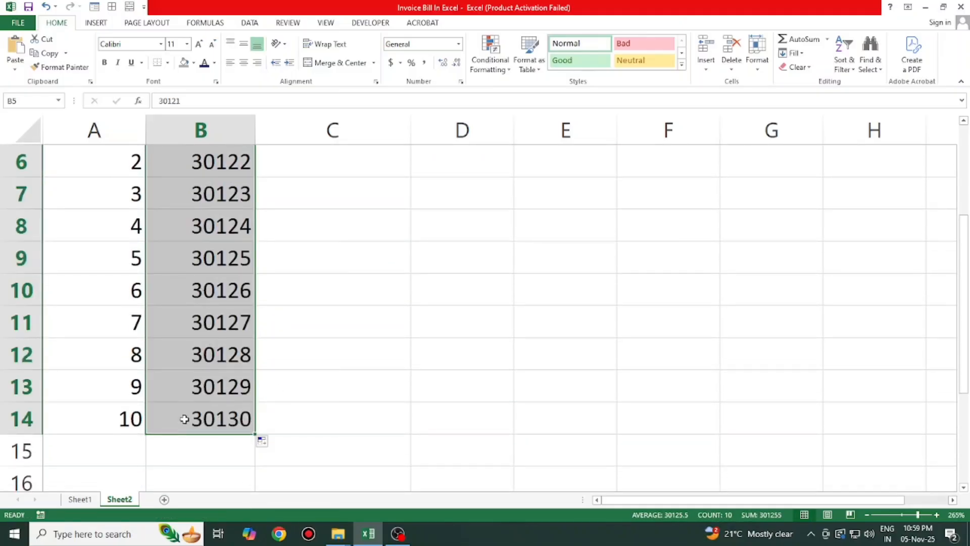
- Enter the item names Computer, Ram, Moniter and Printer in C5 through C8 under Name Of Item
scroll(184, 419, up, 2)
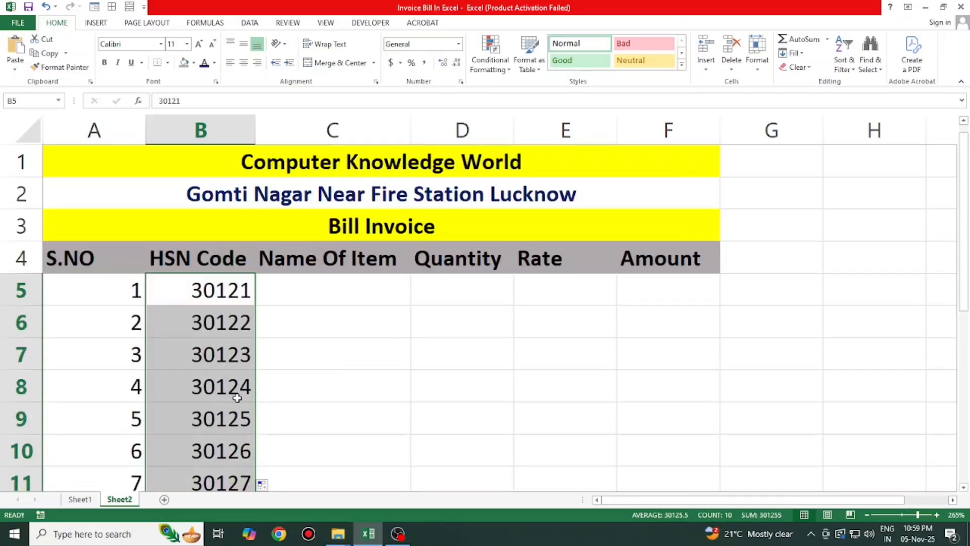
click(330, 289)
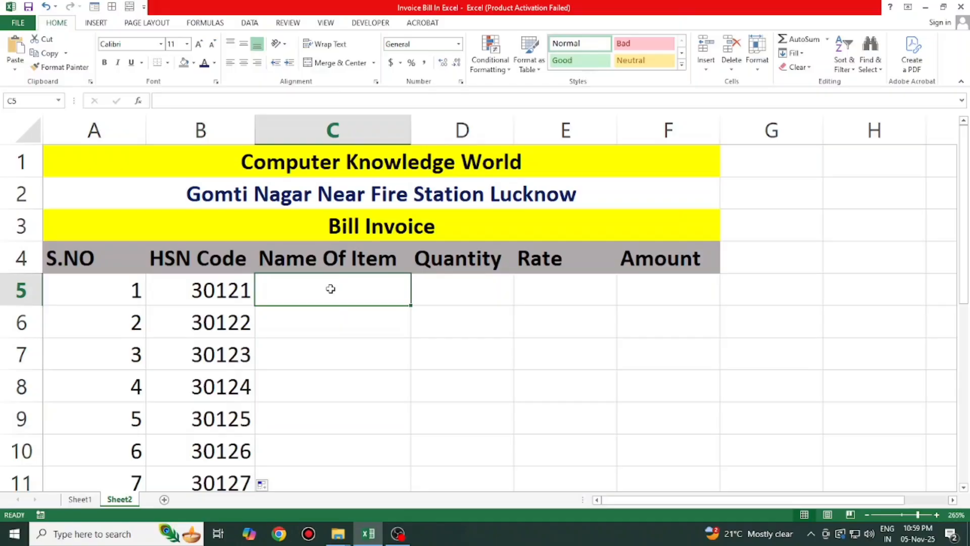
text(Computer)
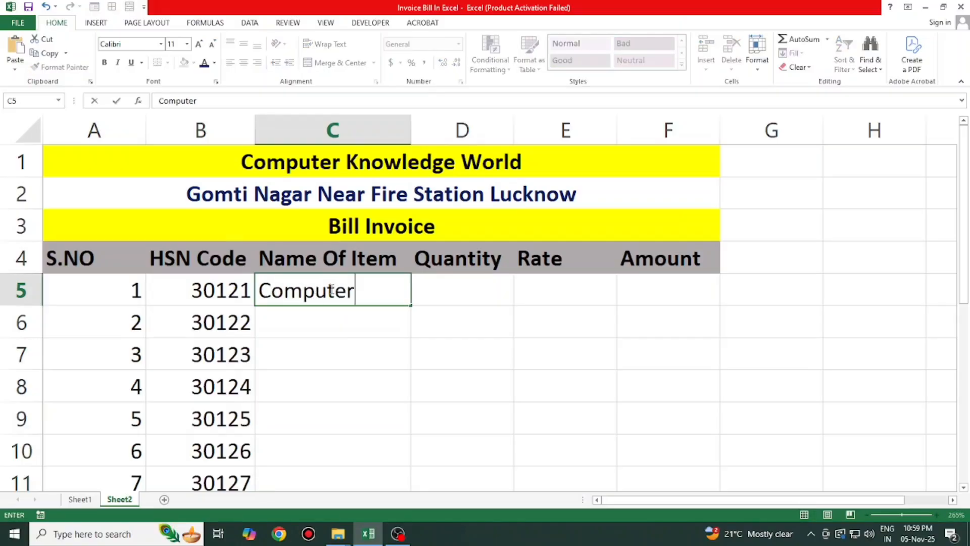
key(Return)
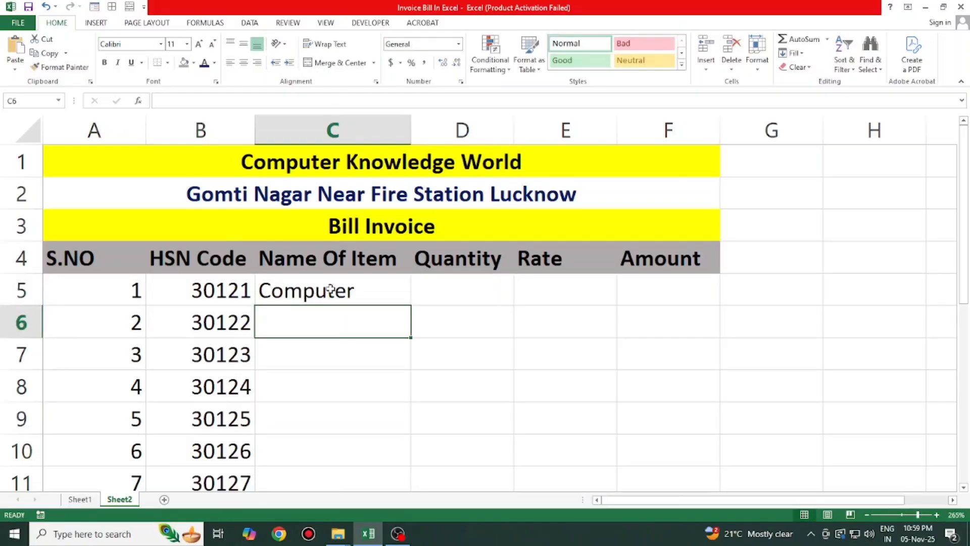
text(Ram)
key(Return)
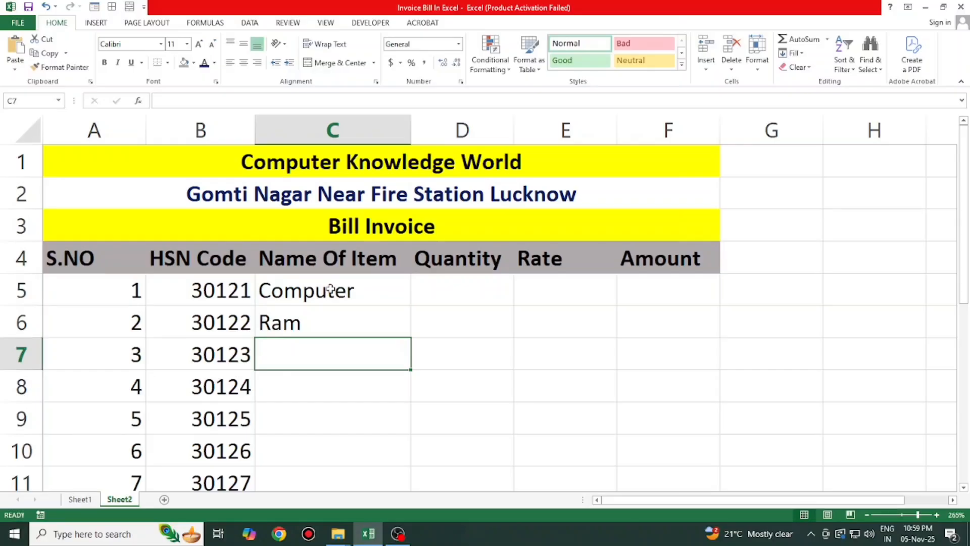
text(Moniter)
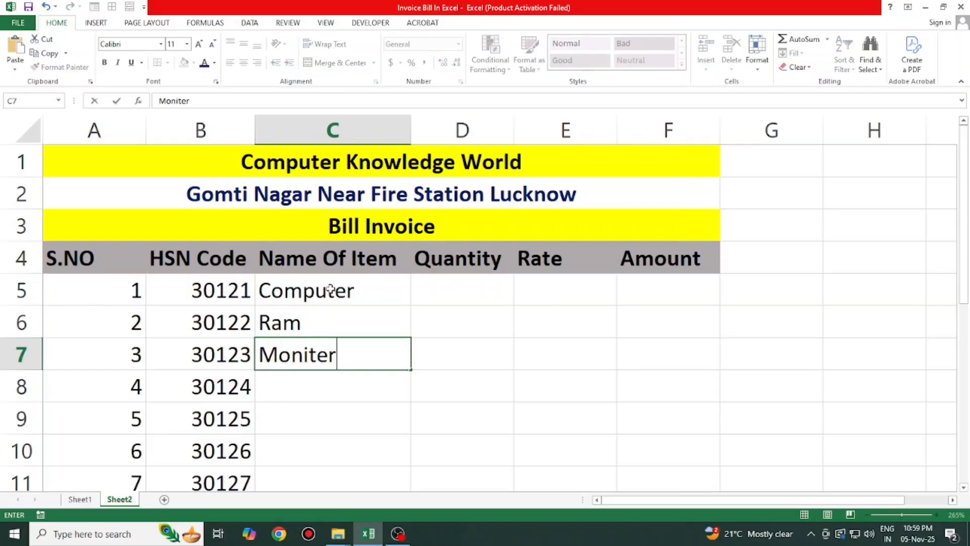
key(Return)
text(Printer)
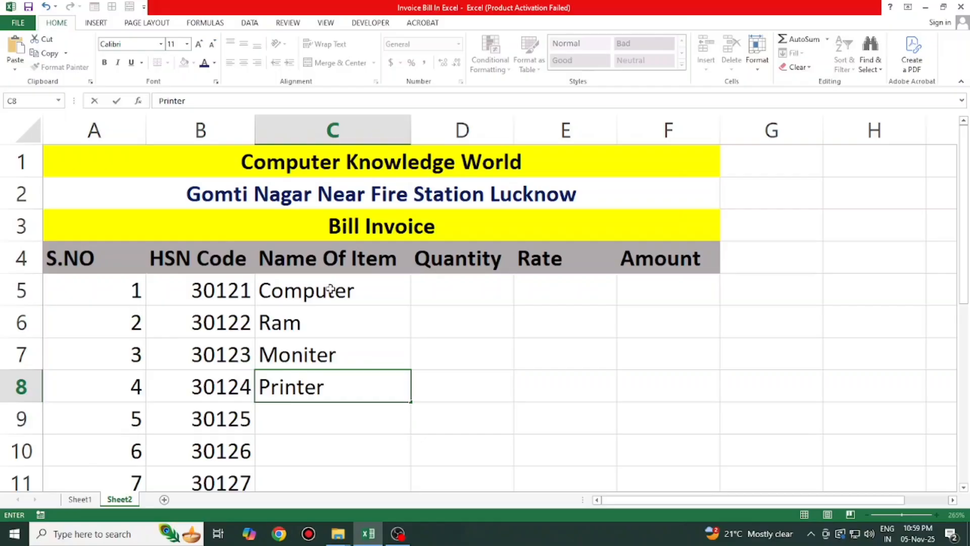
key(Return)
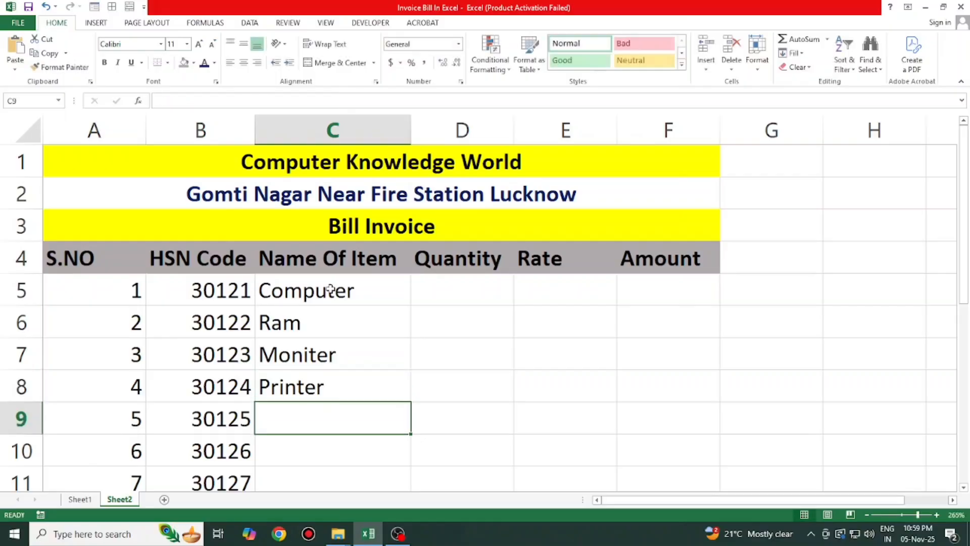
- Add the item names SSD in C9 and Graphic Card in C10
text(SSD)
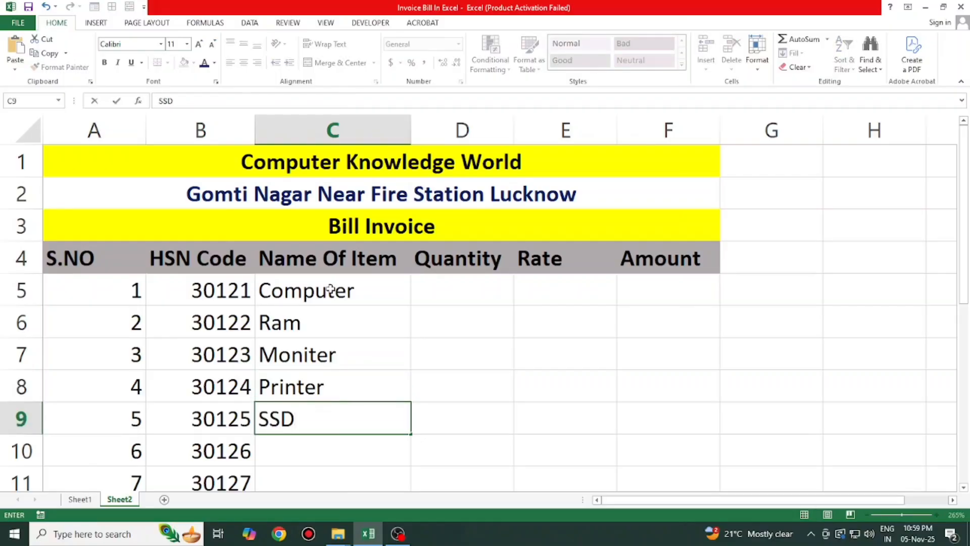
key(Return)
text(Grapg)
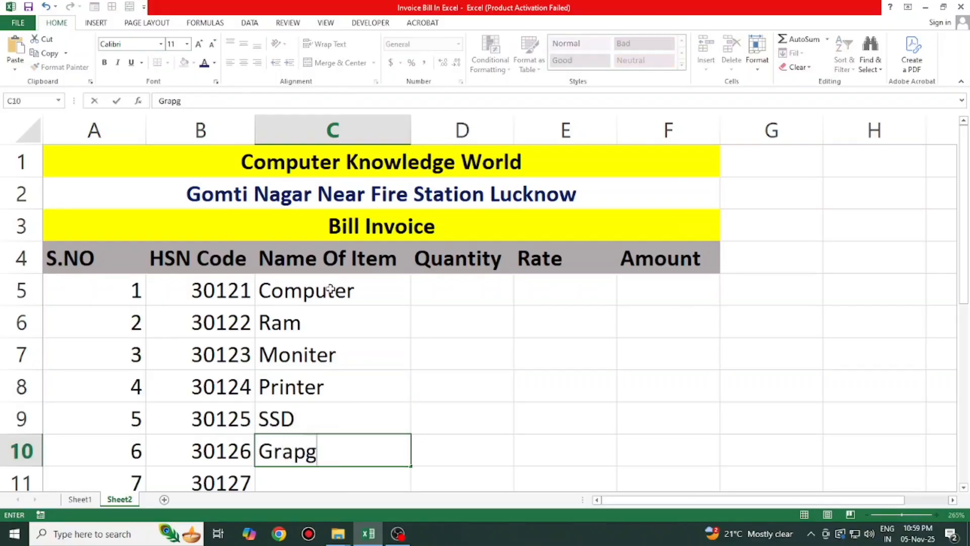
key(BackSpace)
text(f)
key(BackSpace)
text(hic)
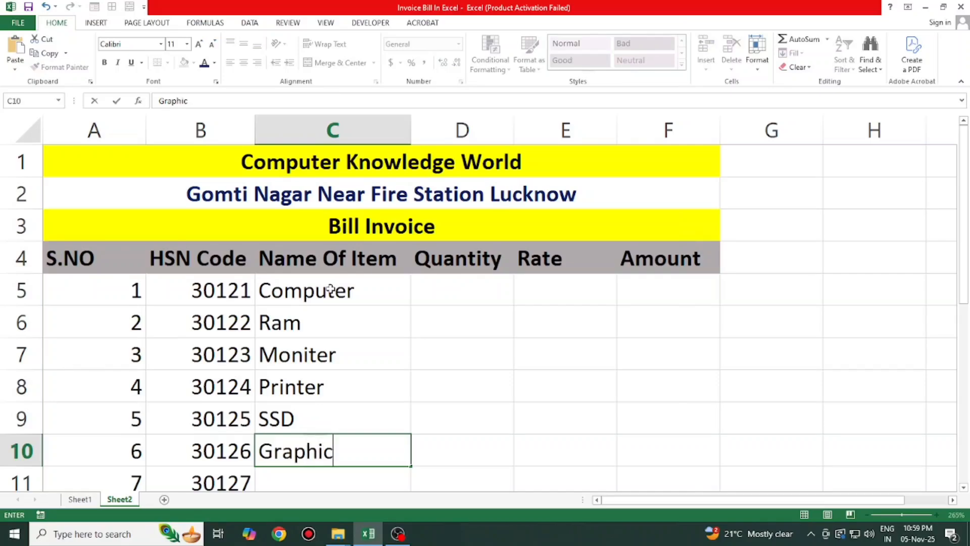
text( Card)
key(Tab)
key(Return)
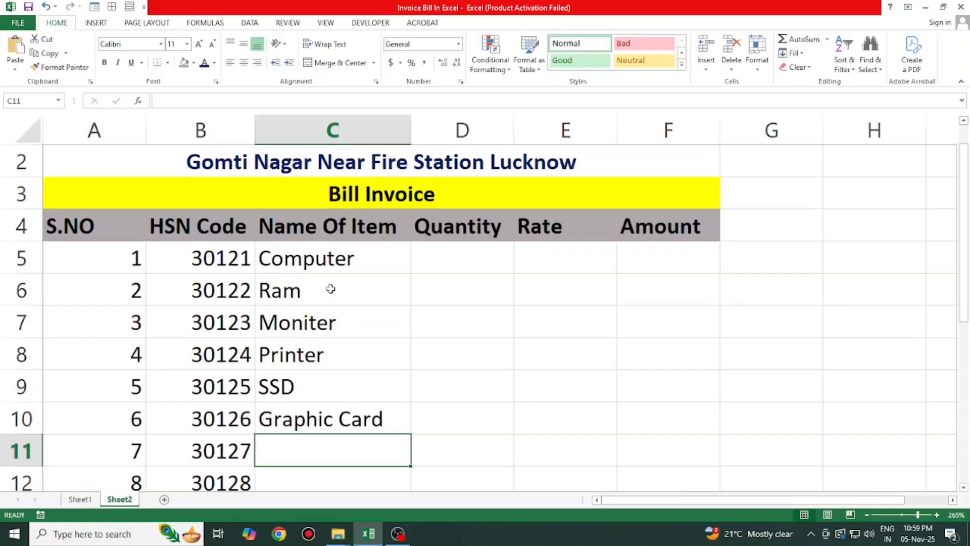
- Enter the item names Mouse, Pendrive and Keyboard in C11 through C13
text(Mouse)
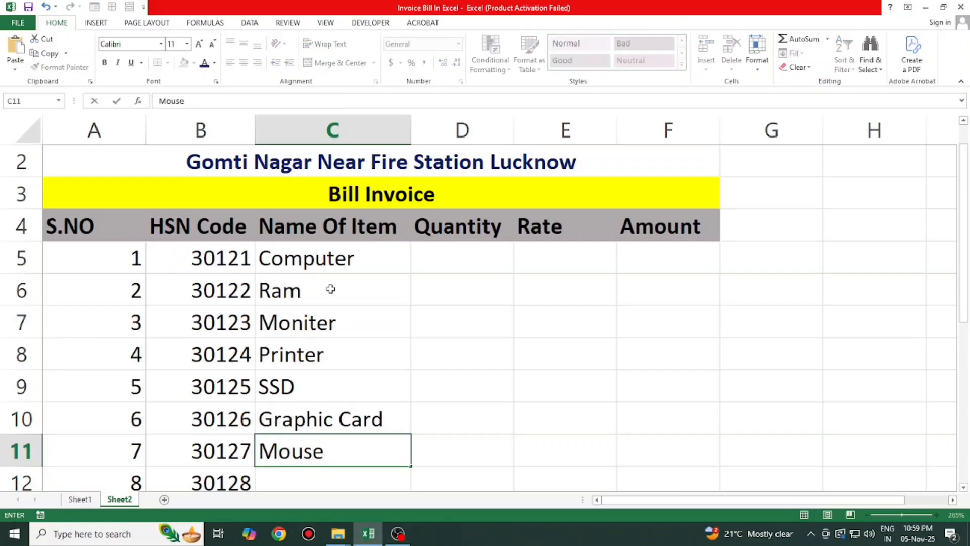
key(Return)
text(P)
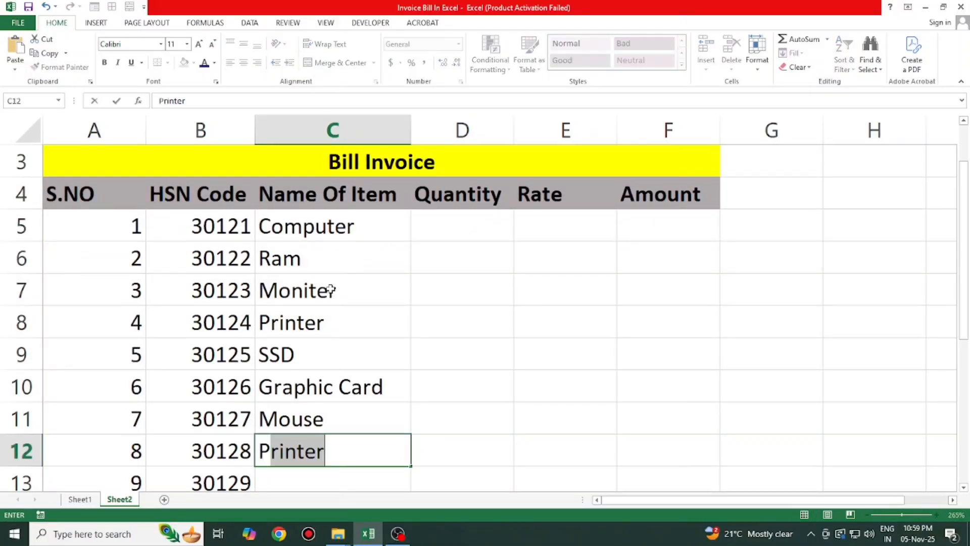
text(endrive)
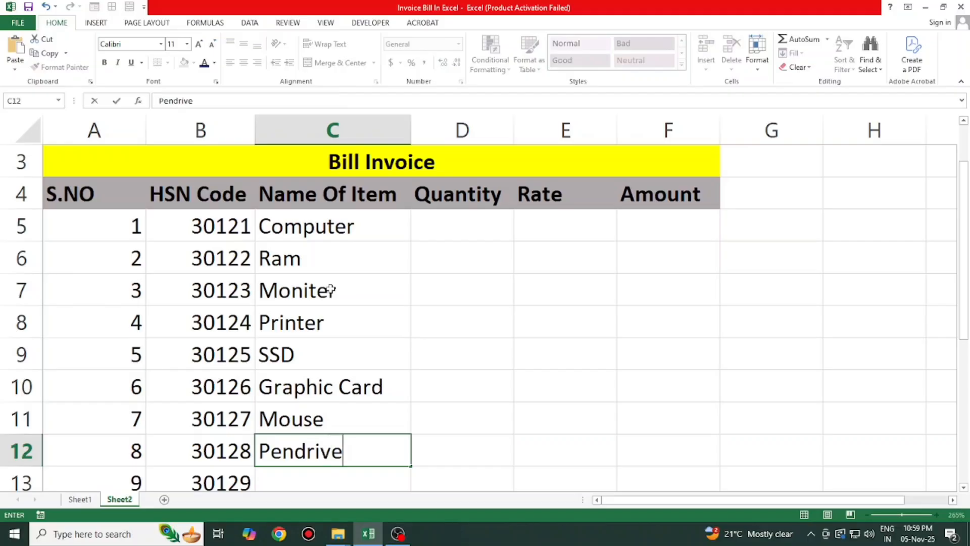
key(Return)
text(Keyboard)
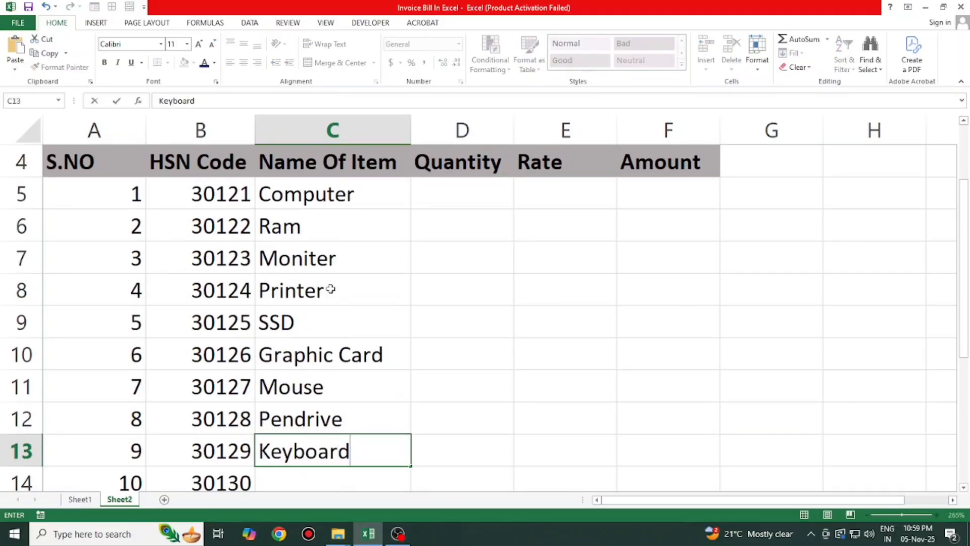
key(Return)
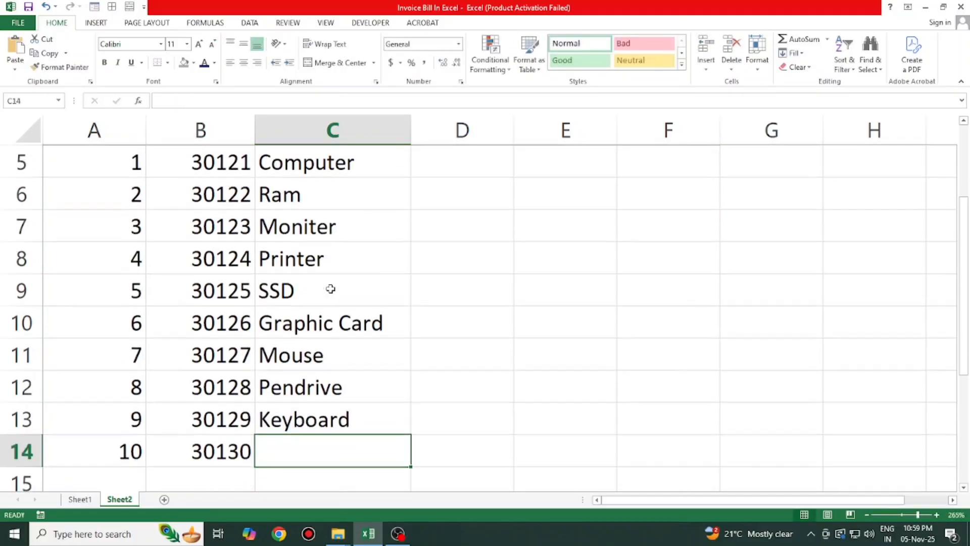
- Enter Hard Disk in C14 as the item name for serial number 10
text(J)
key(BackSpace)
text(Ha)
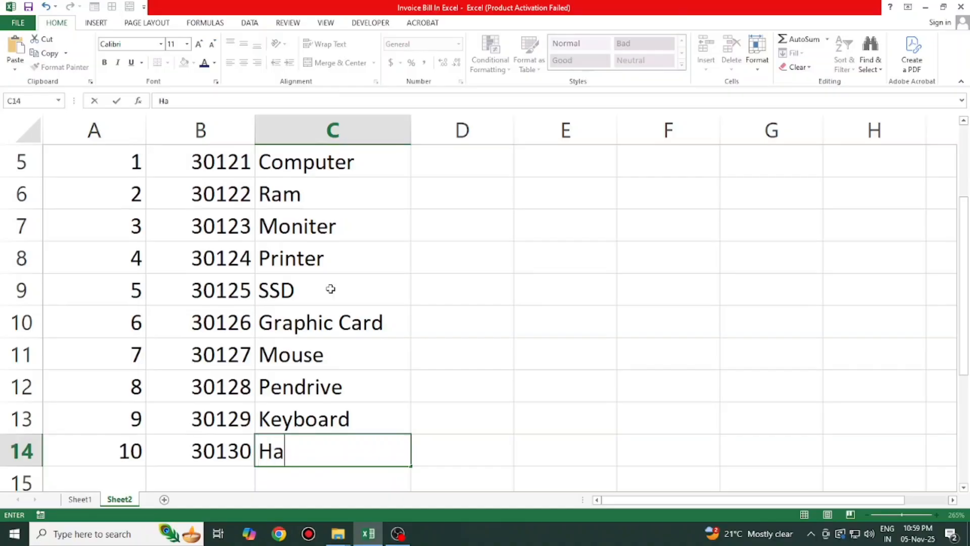
text(rd Drsk)
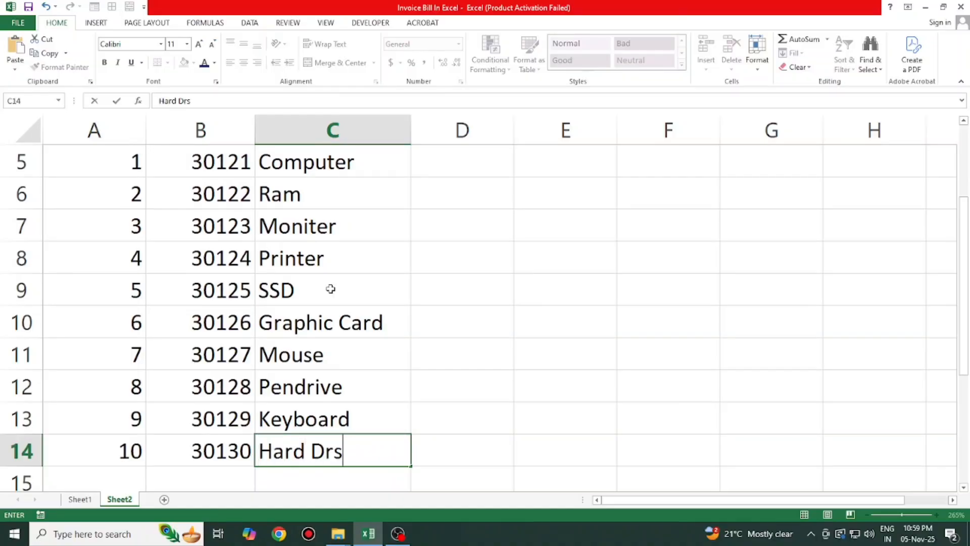
key(BackSpace)
key(BackSpace)
key(BackSpace)
text(isk)
key(Return)
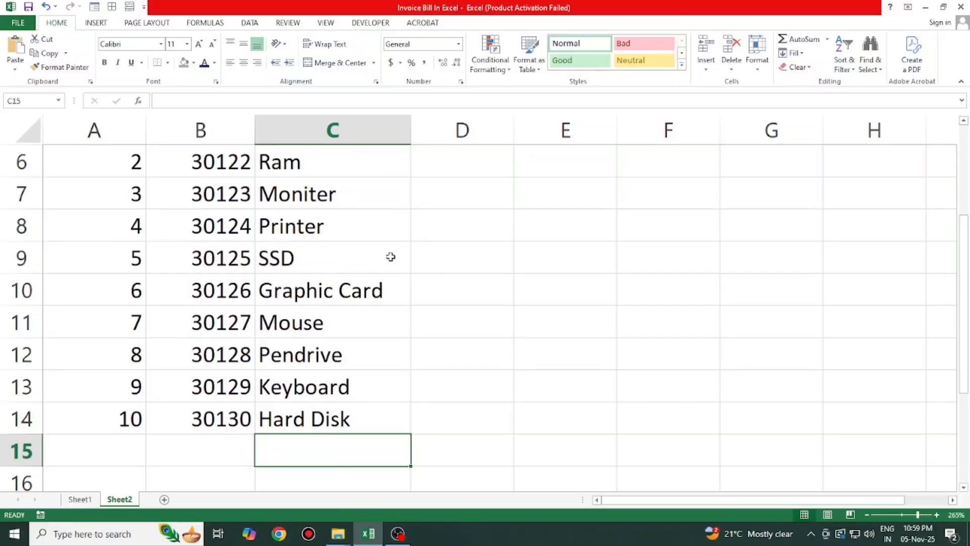
- Enter the quantities 5, 25, 41, 3 and 12 in D5 through D9 for Computer through SSD
scroll(470, 368, up, 2)
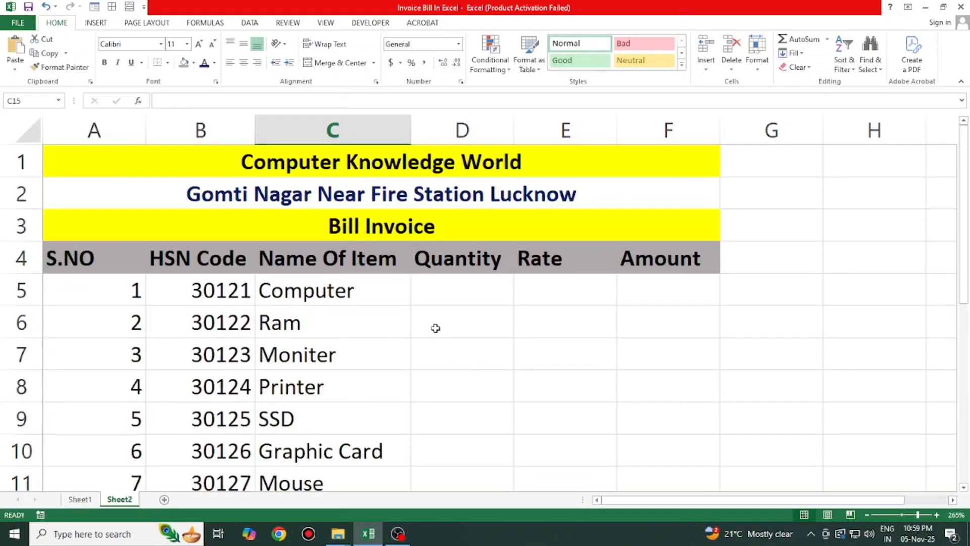
click(440, 295)
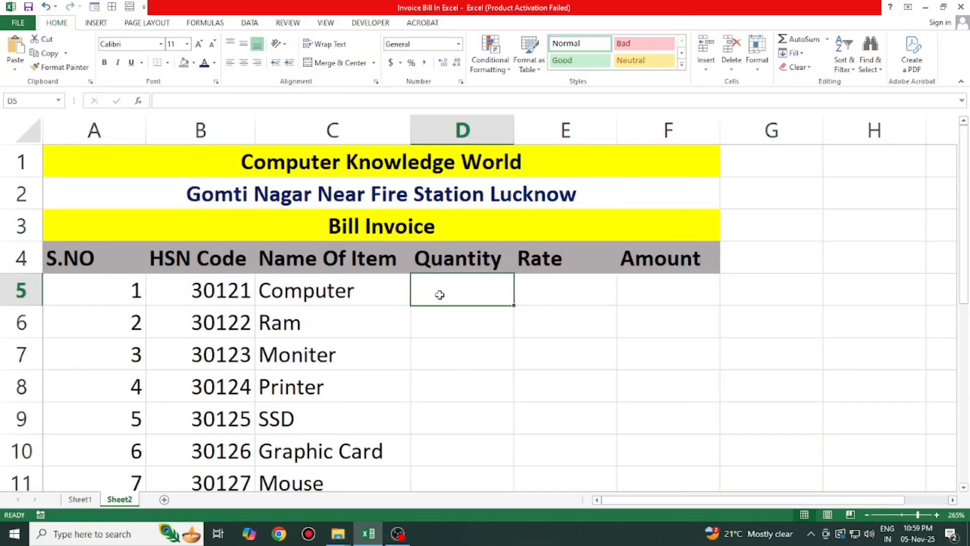
text(5)
key(Return)
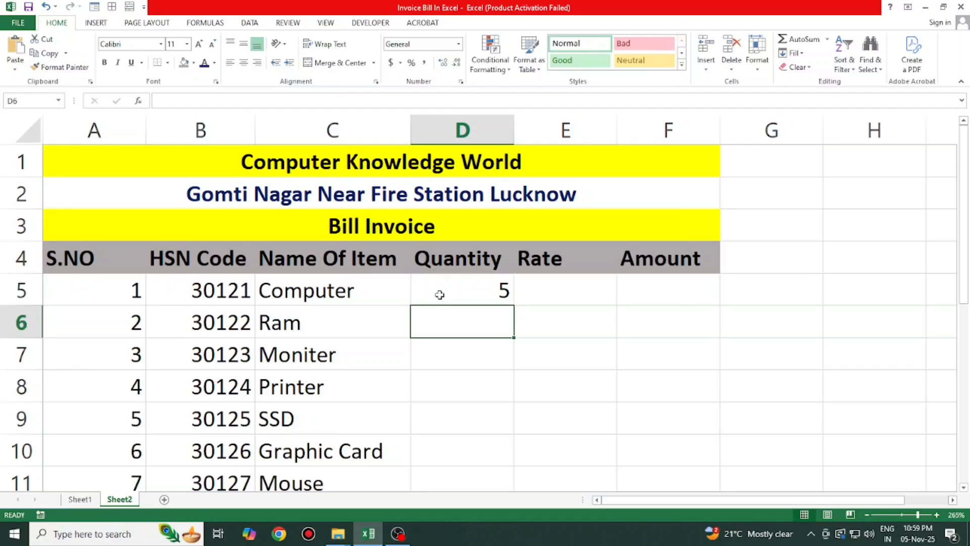
text(25)
key(Return)
text(41)
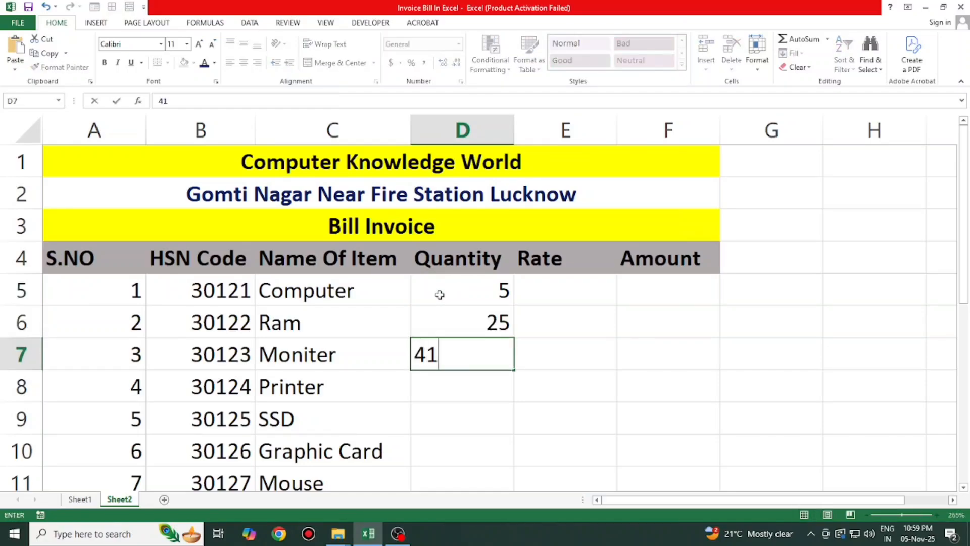
key(Return)
text(3)
key(Return)
text(12)
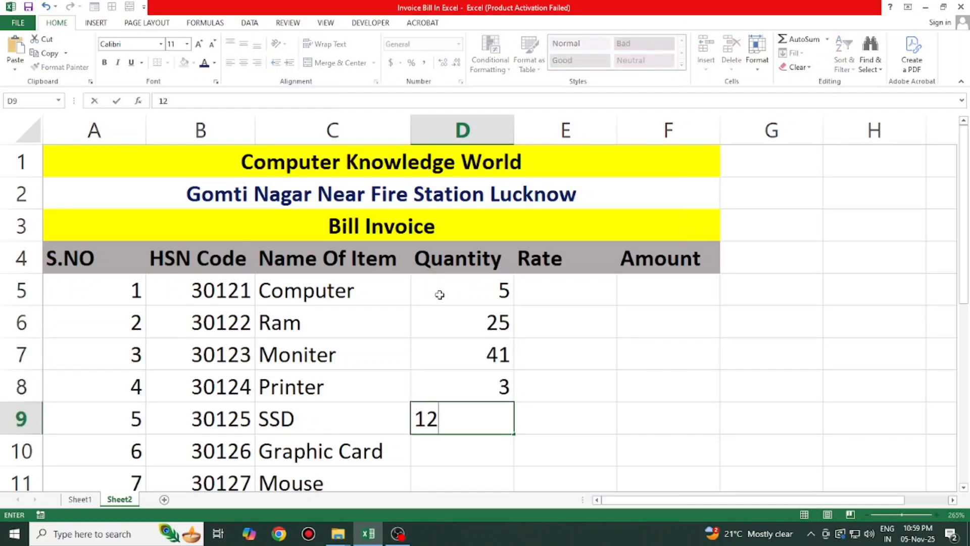
key(Return)
- Enter the quantities 32, 16, 25, 14 and 15 in D10 through D14 for Graphic Card through Hard Disk
text(2)
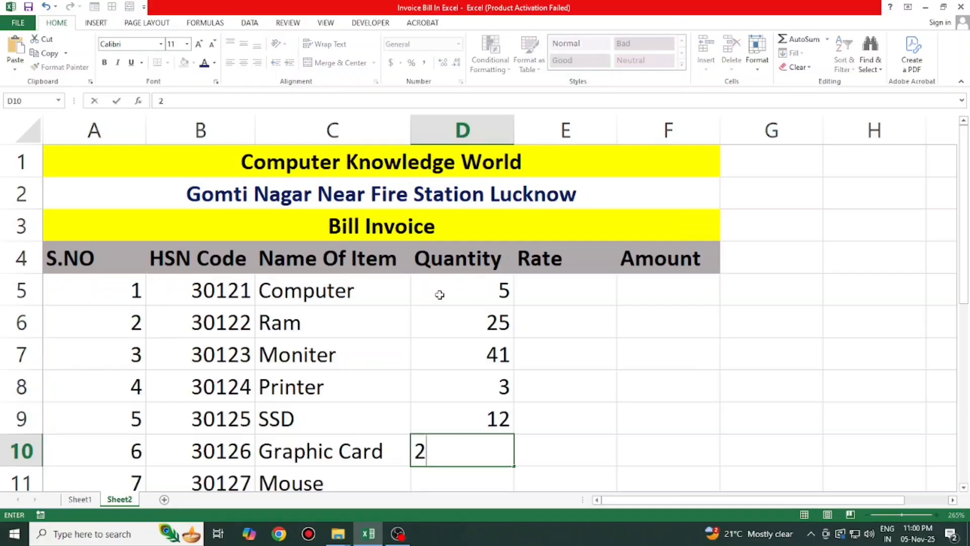
key(BackSpace)
text(32)
key(Return)
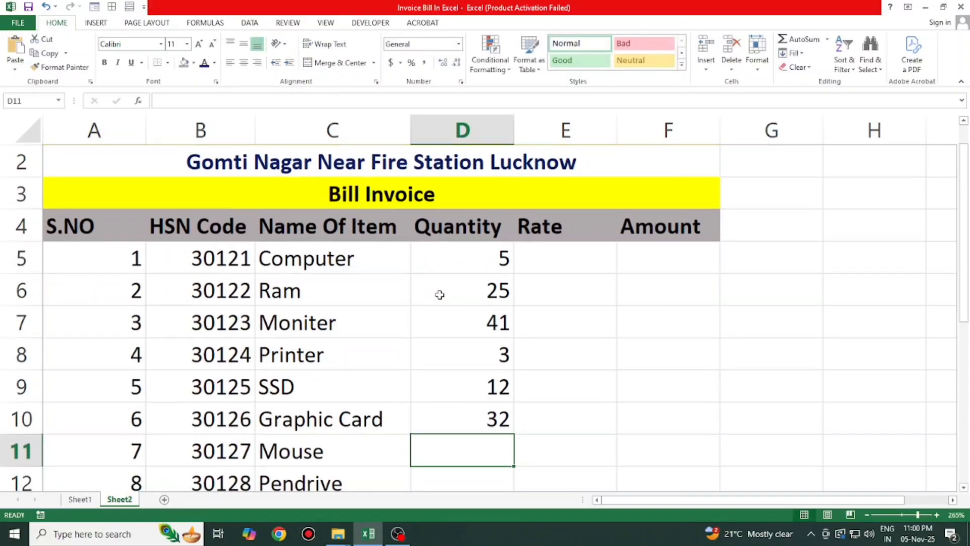
text(16)
key(Return)
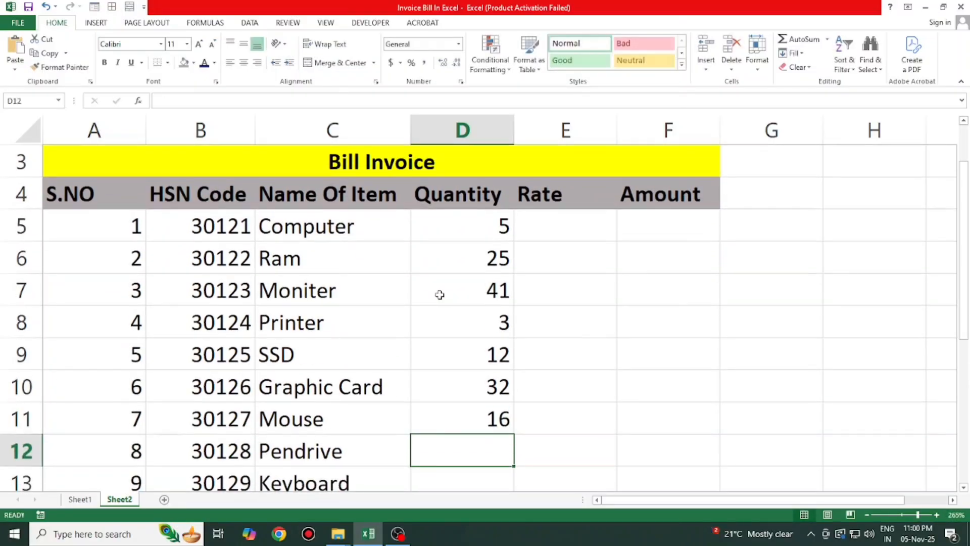
text(25)
key(Return)
text(14)
key(Return)
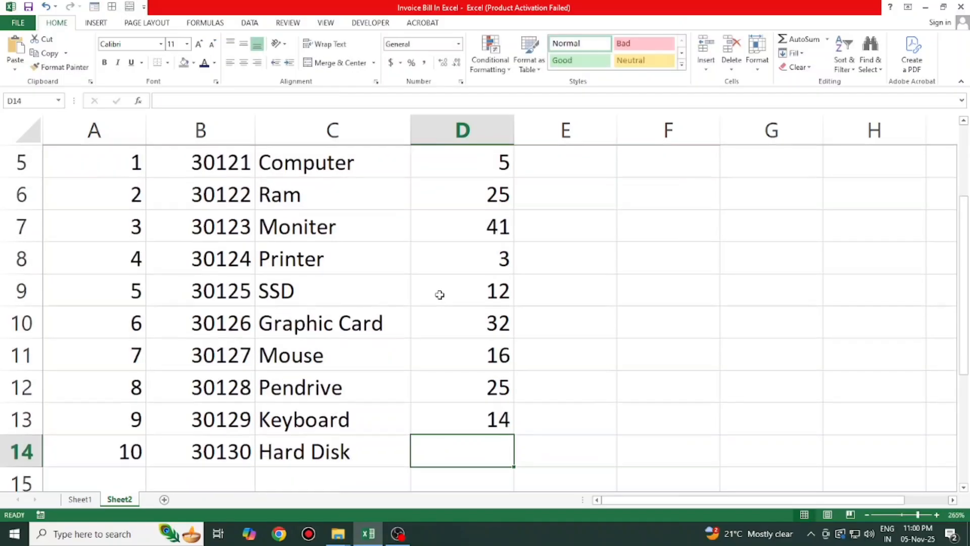
text(15)
key(Return)
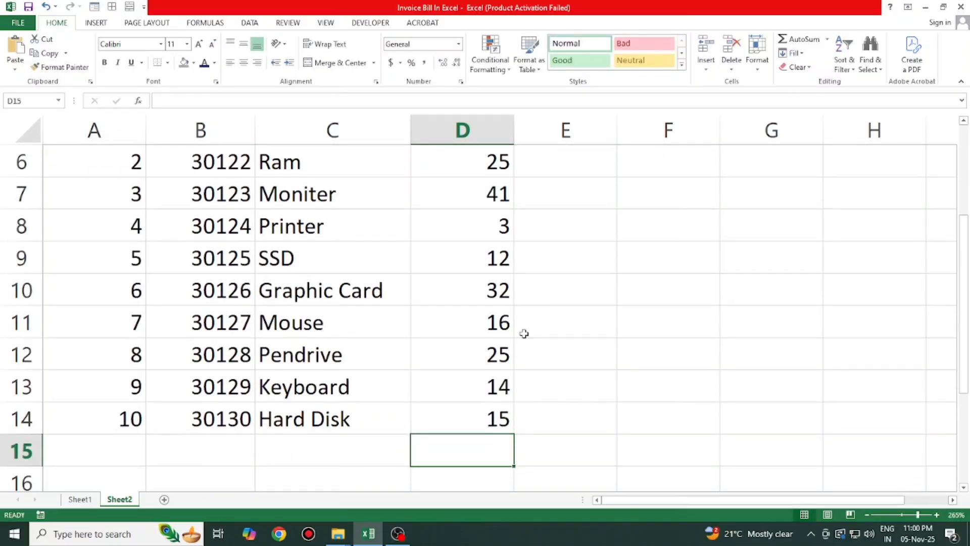
- Enter the rates 26000, 1200, 3600, 8000 and 3500 in E5 through E9 for Computer through SSD
scroll(556, 334, up, 2)
click(568, 303)
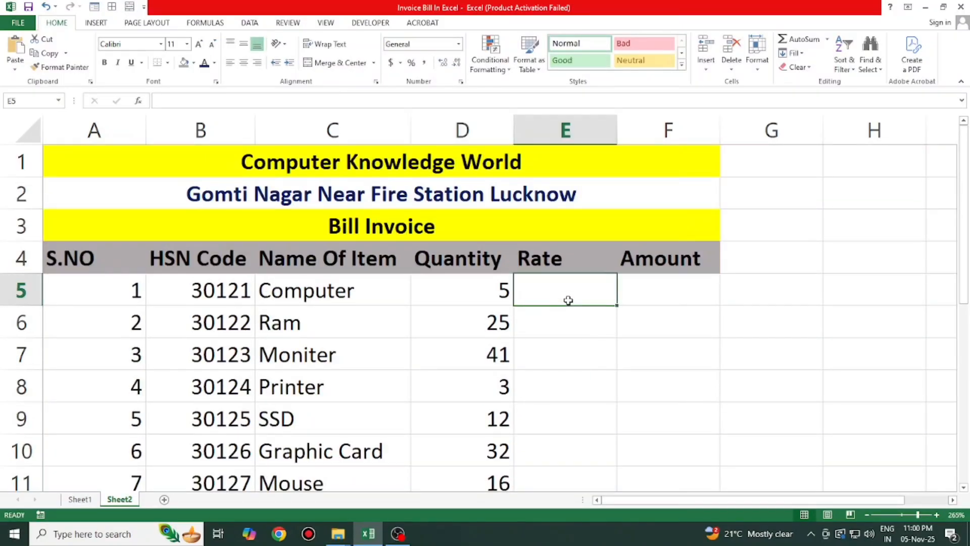
text(26000)
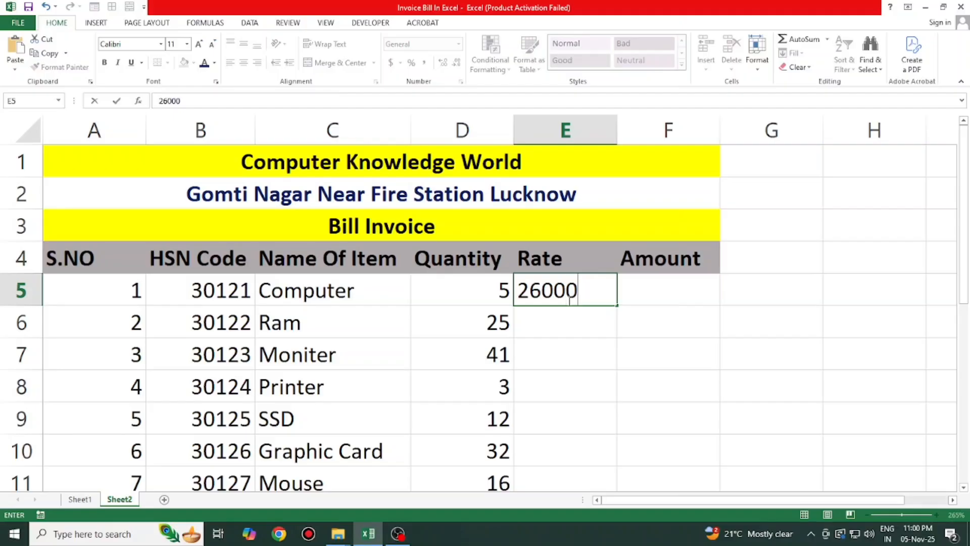
key(Return)
text(1200)
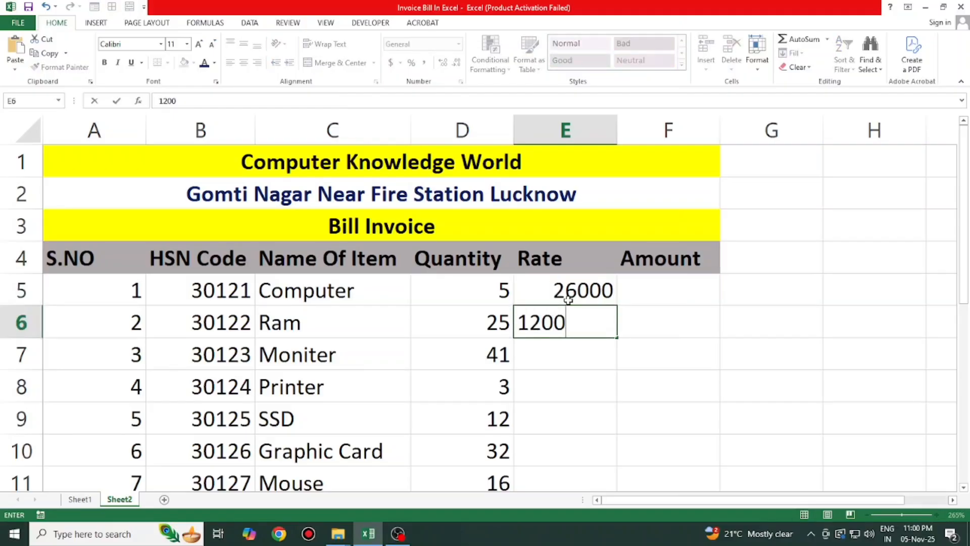
key(Return)
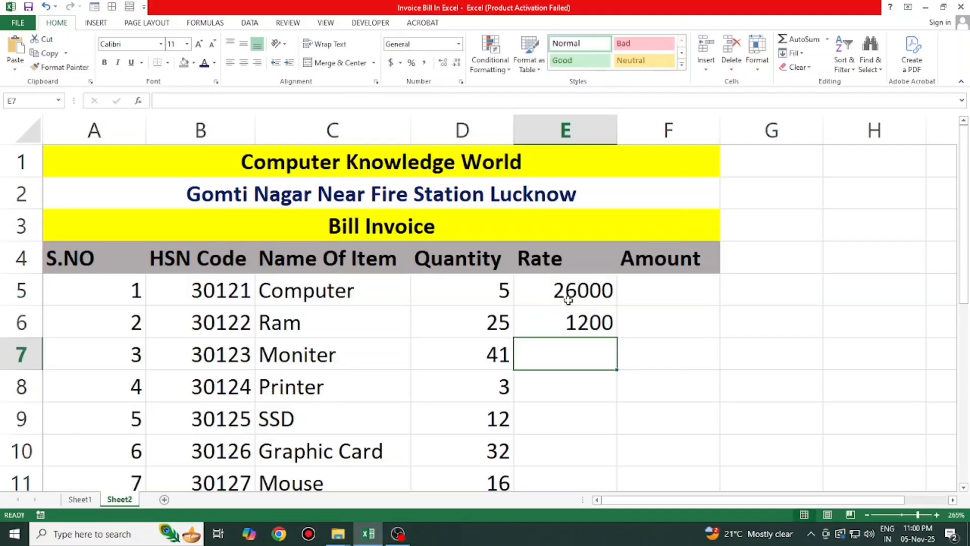
text(3600)
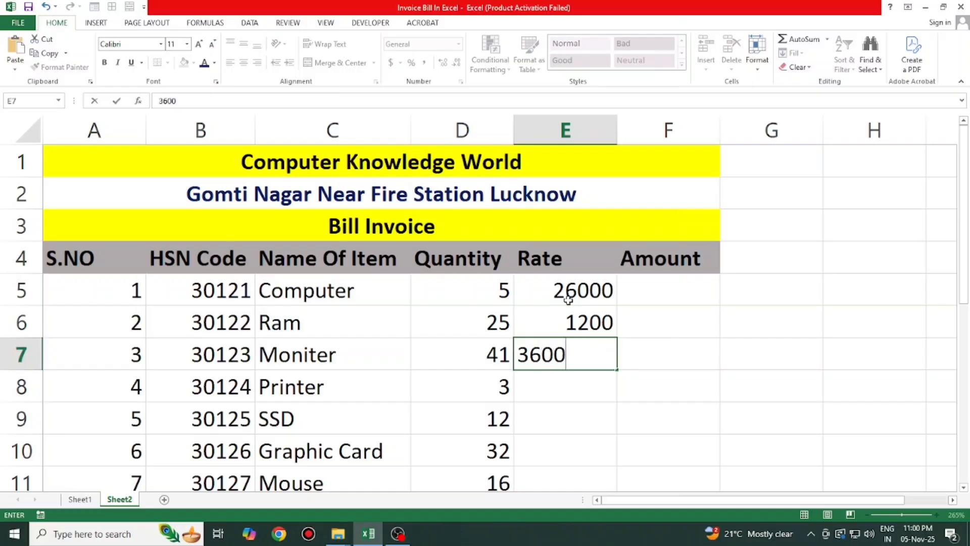
key(Return)
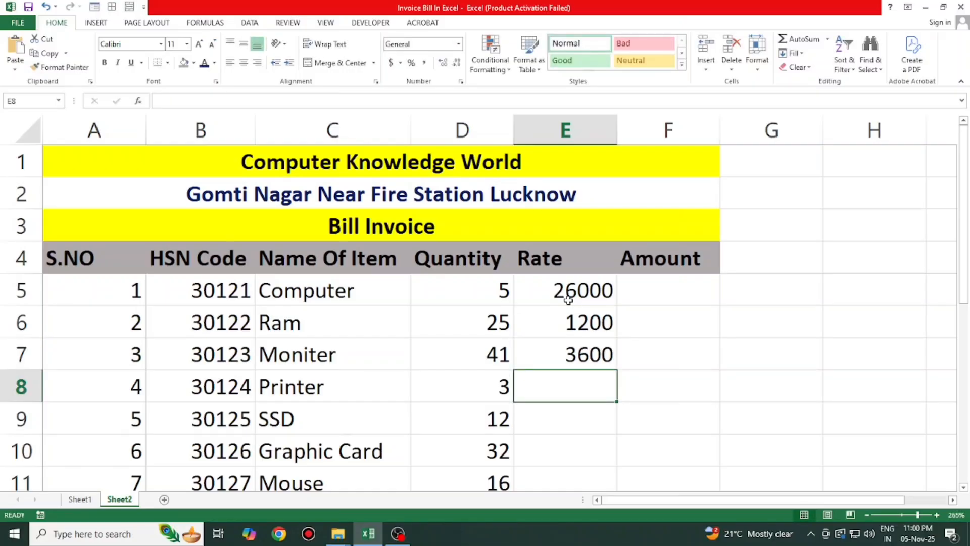
text(8000)
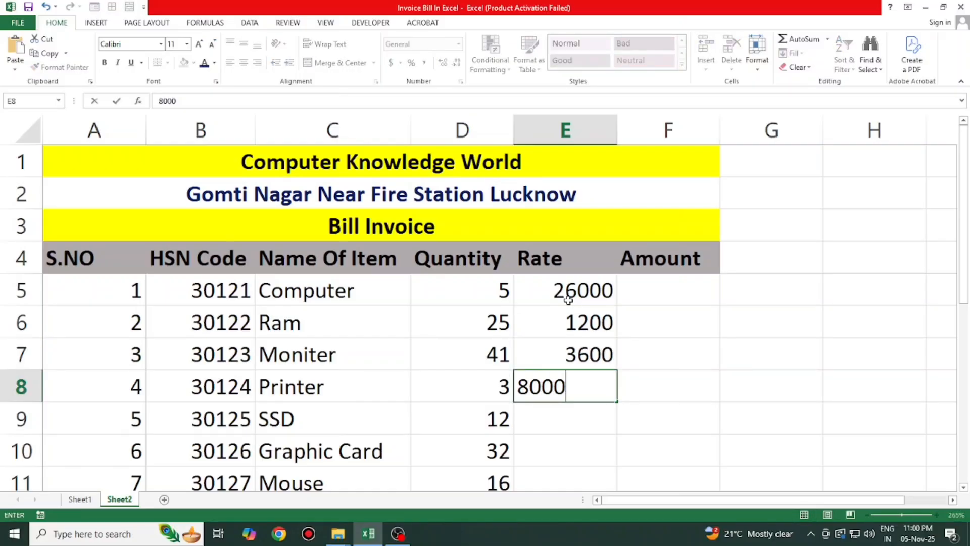
key(Return)
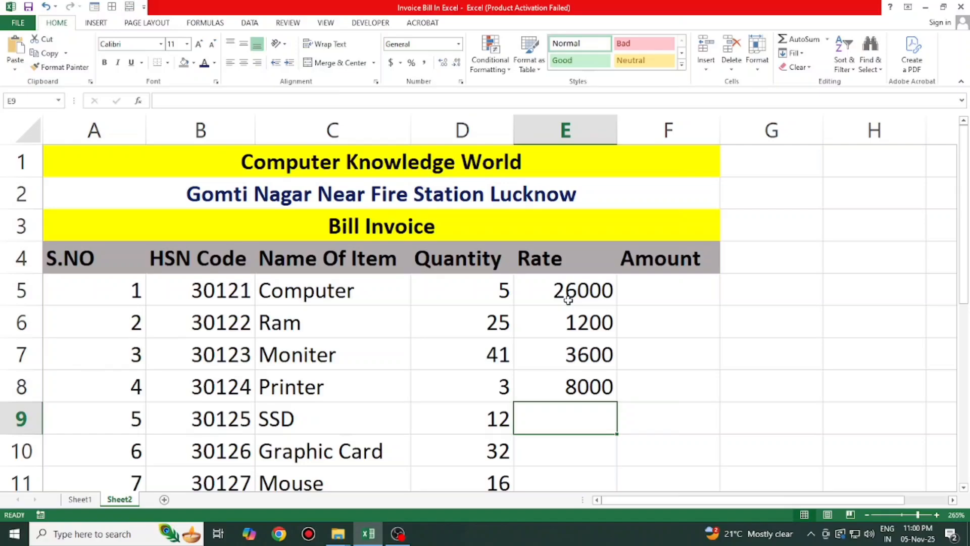
text(3500)
key(Return)
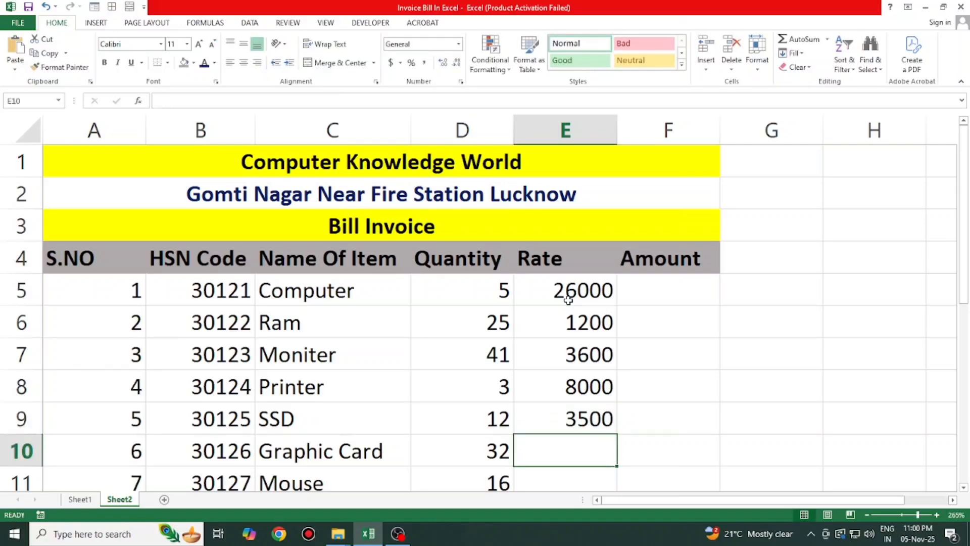
- Enter the rates 6000, 500, 650, 700 and 3000 in E10 through E14 for Graphic Card through Hard Disk
text(6000)
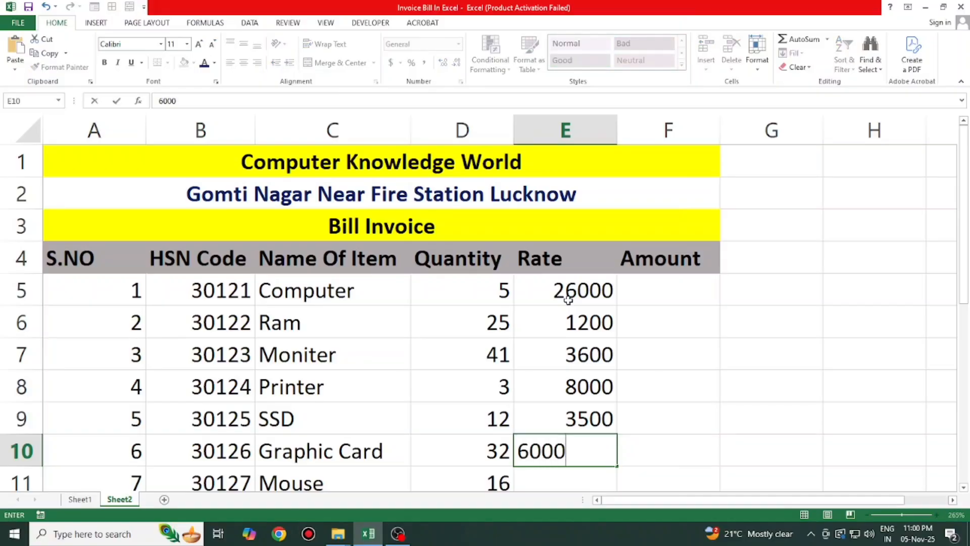
key(Return)
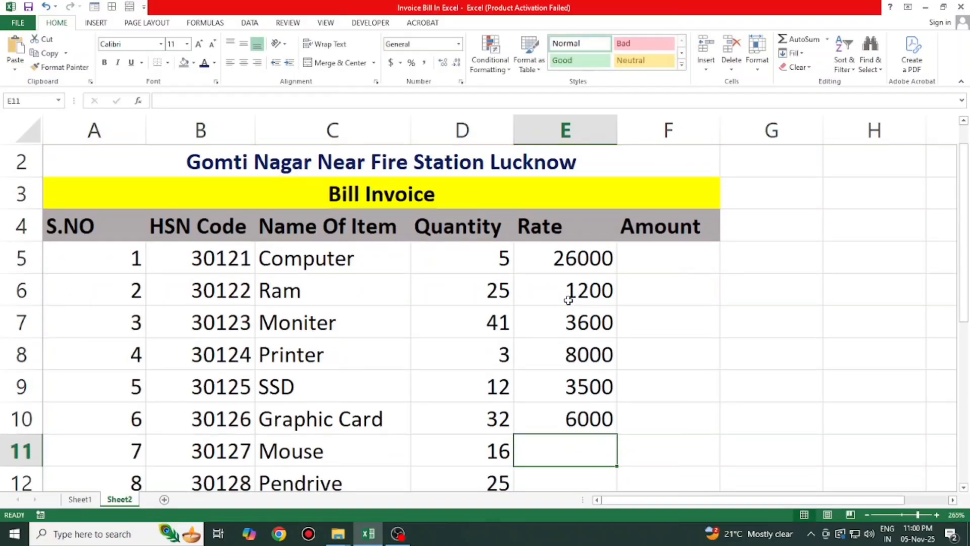
text(500)
key(Return)
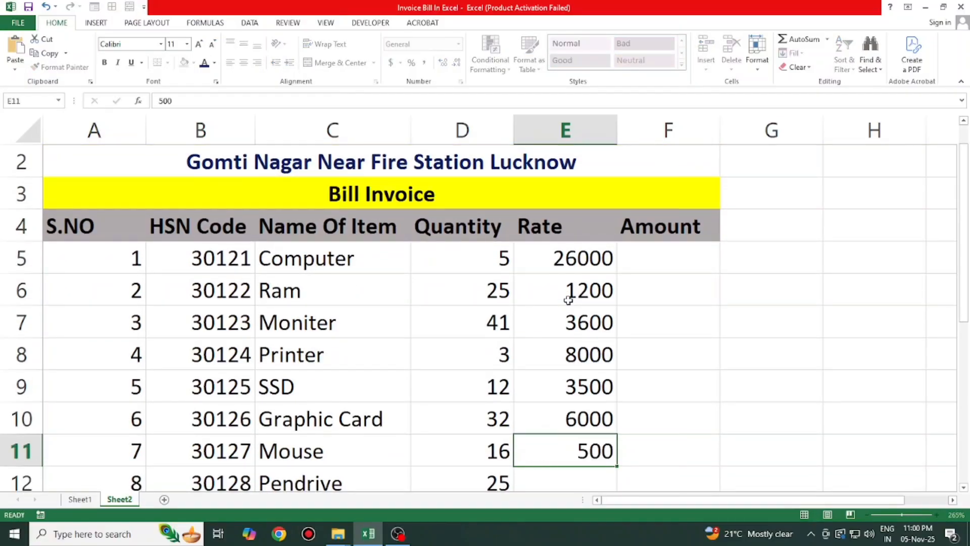
text(650)
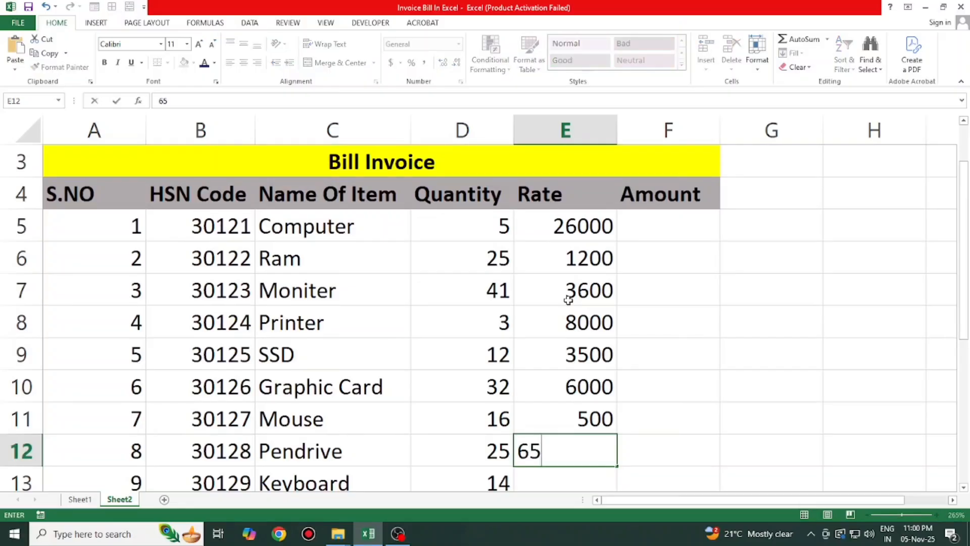
key(Return)
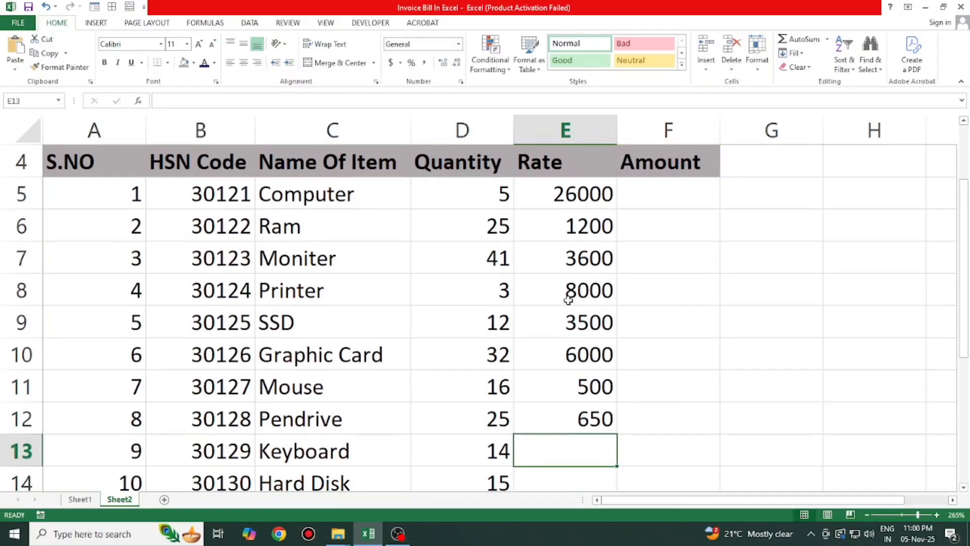
text(700)
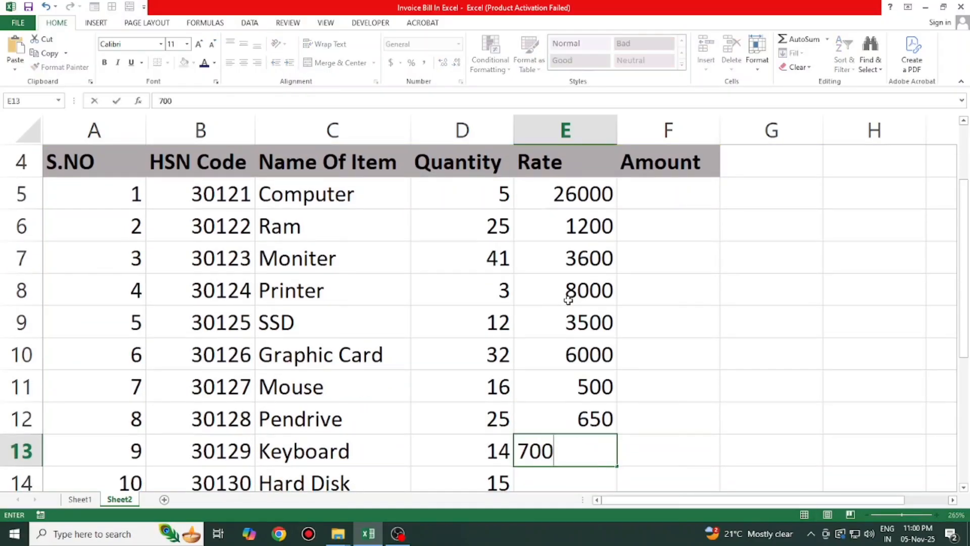
key(Return)
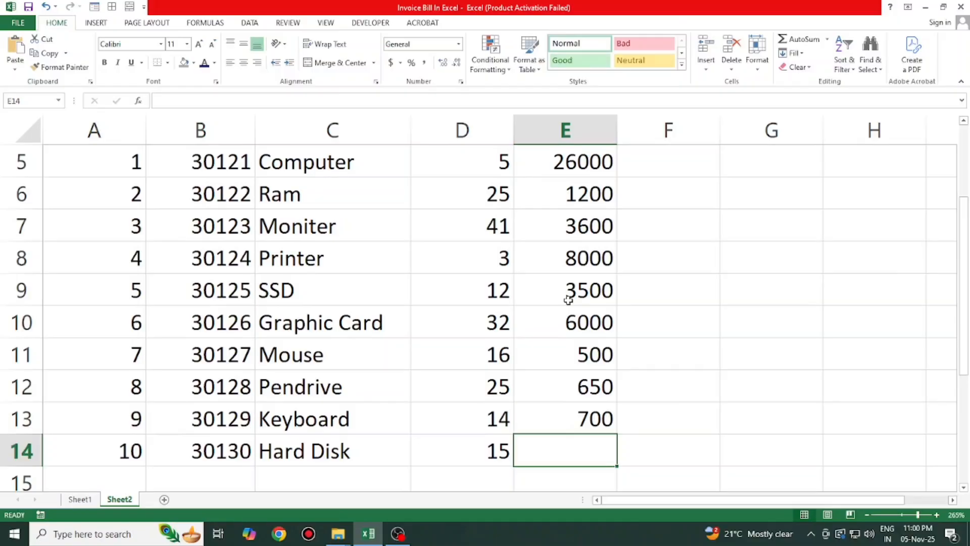
text(3000)
key(Return)
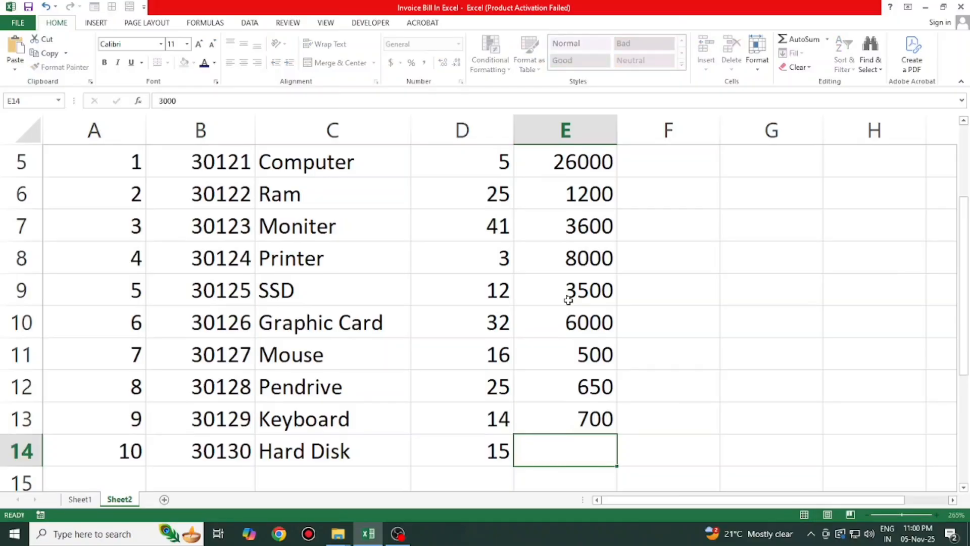
- Calculate the Computer row's amount in F5 with the formula =D5*E5
scroll(581, 379, up, 1)
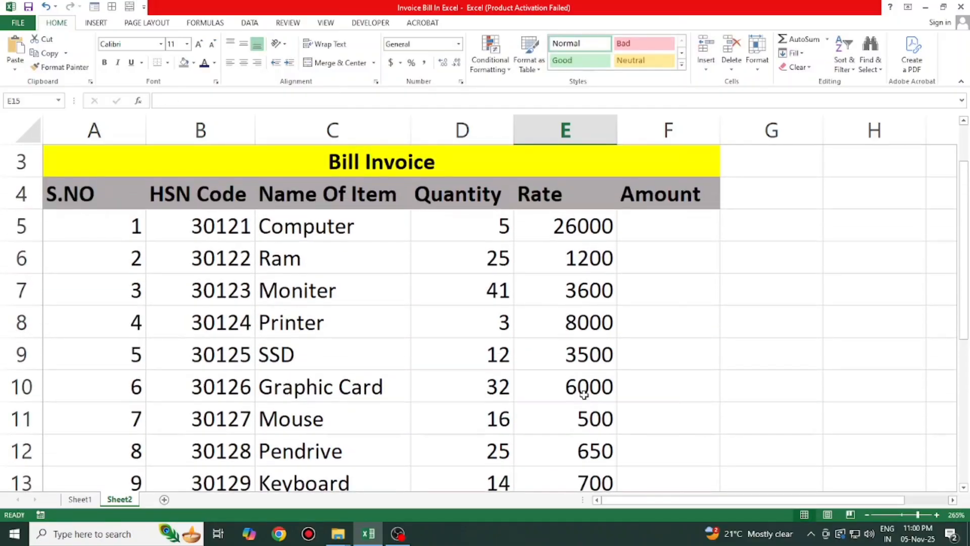
click(673, 221)
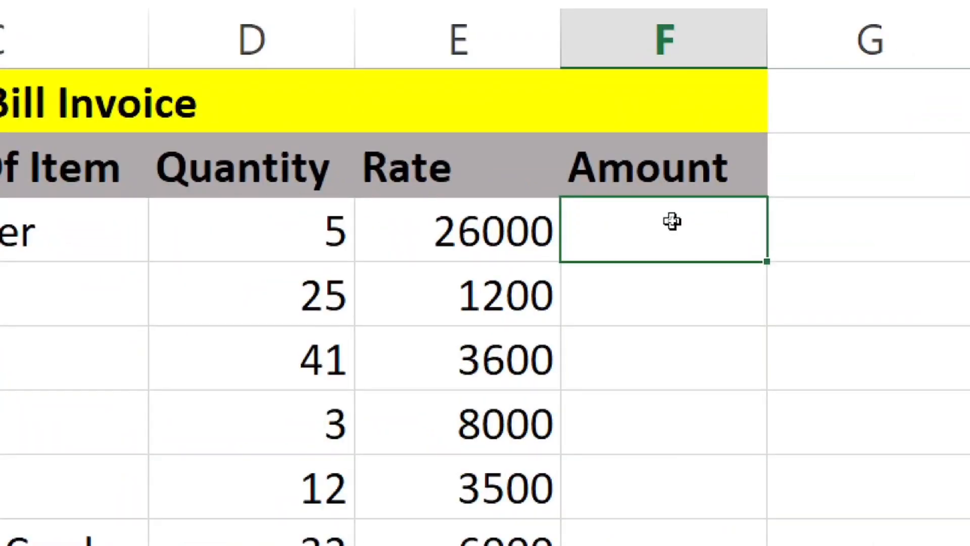
text(=)
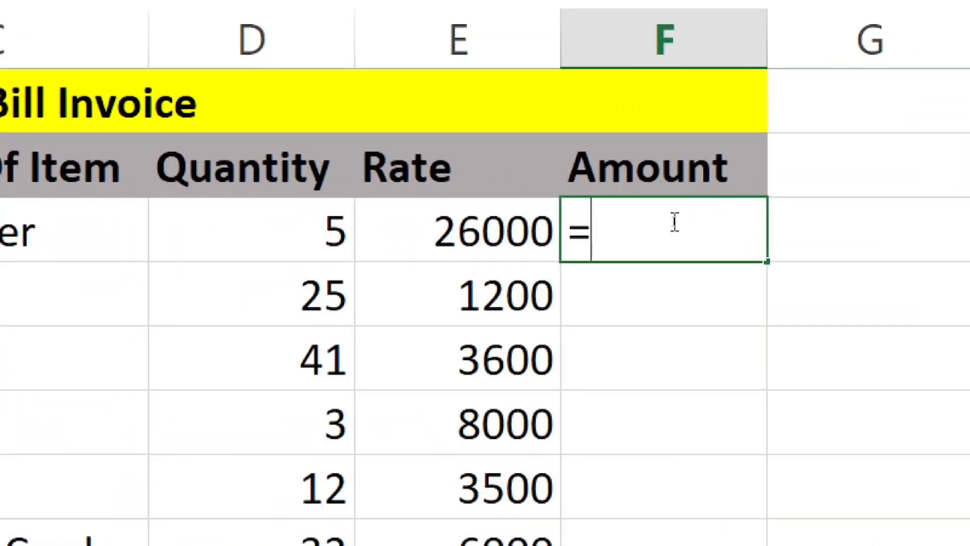
click(227, 235)
text(*)
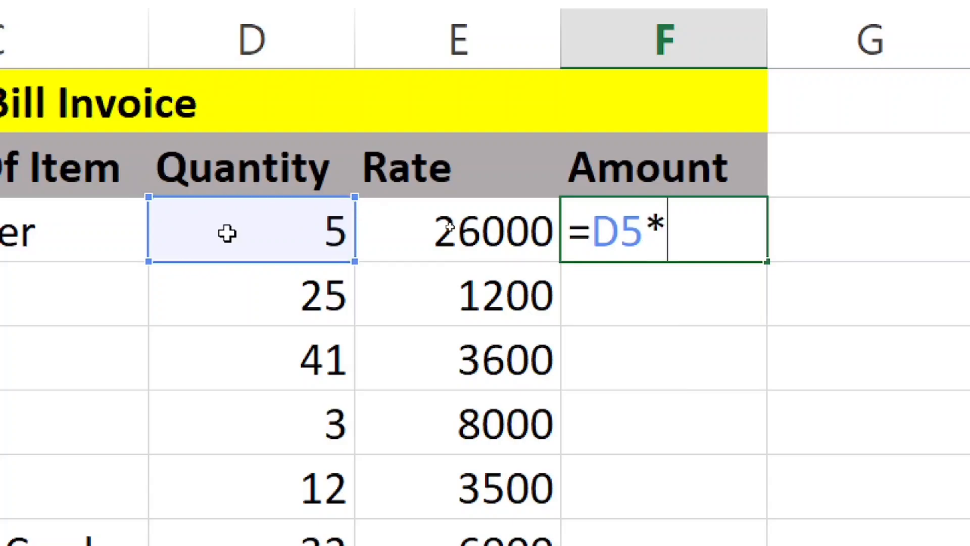
click(412, 245)
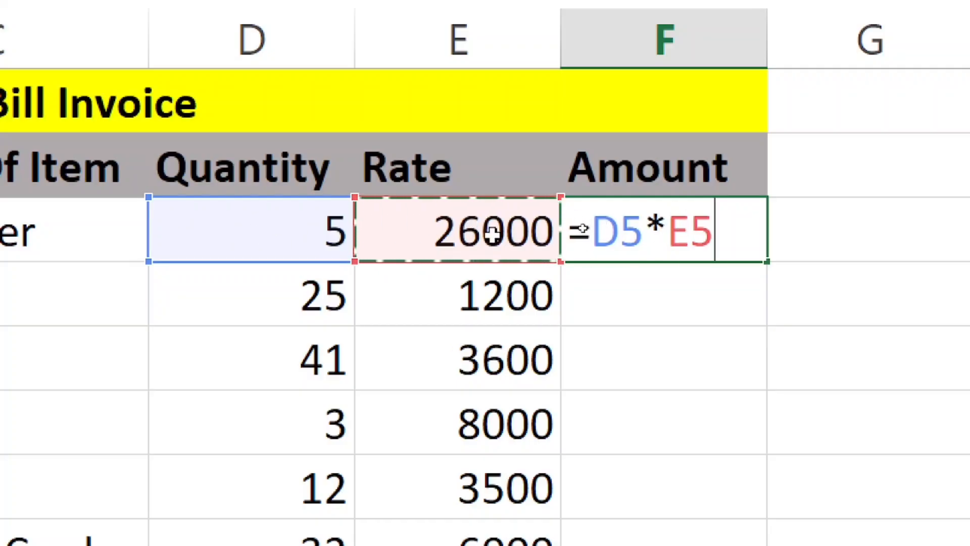
text(-)
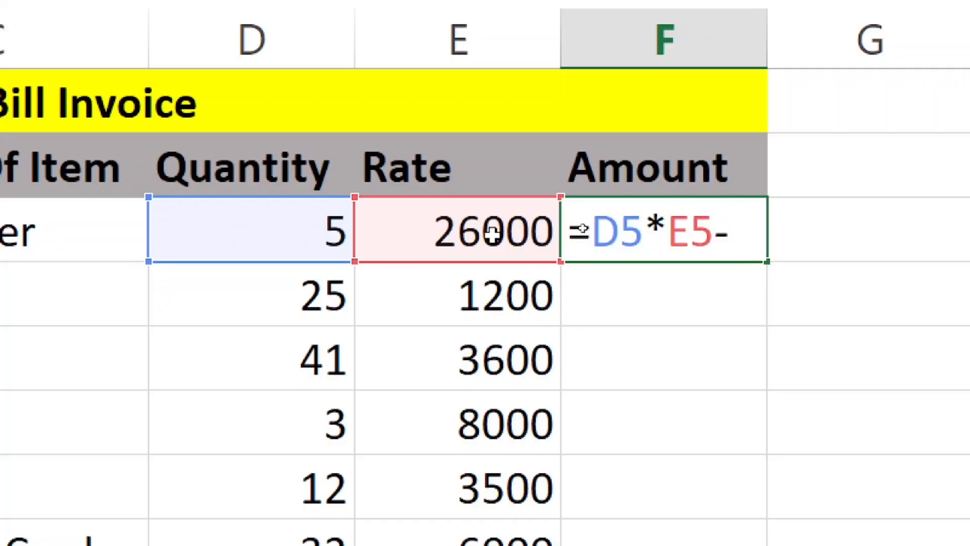
key(BackSpace)
key(Return)
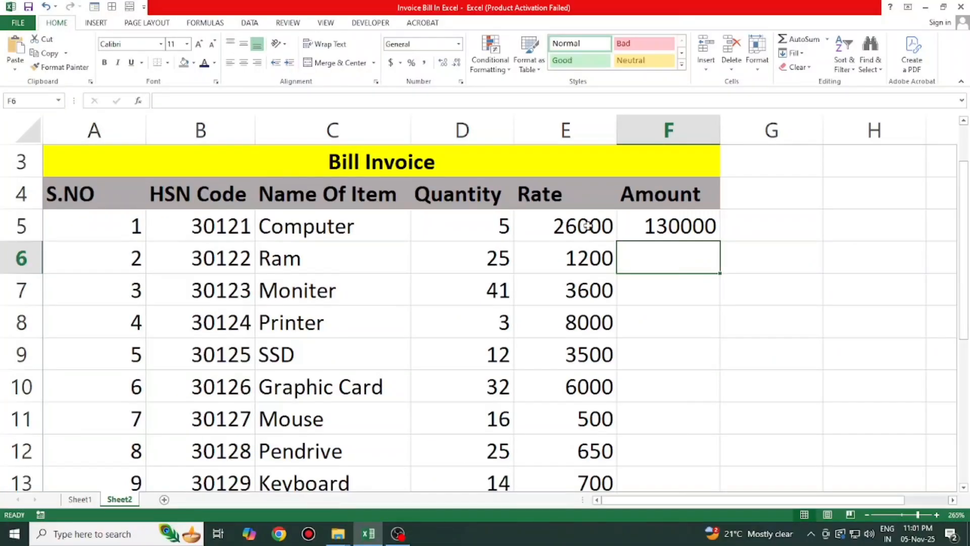
- Fill the amount formula from F5 down through F14 for all ten items
click(684, 227)
drag(719, 241, 722, 438)
scroll(723, 439, up, 2)
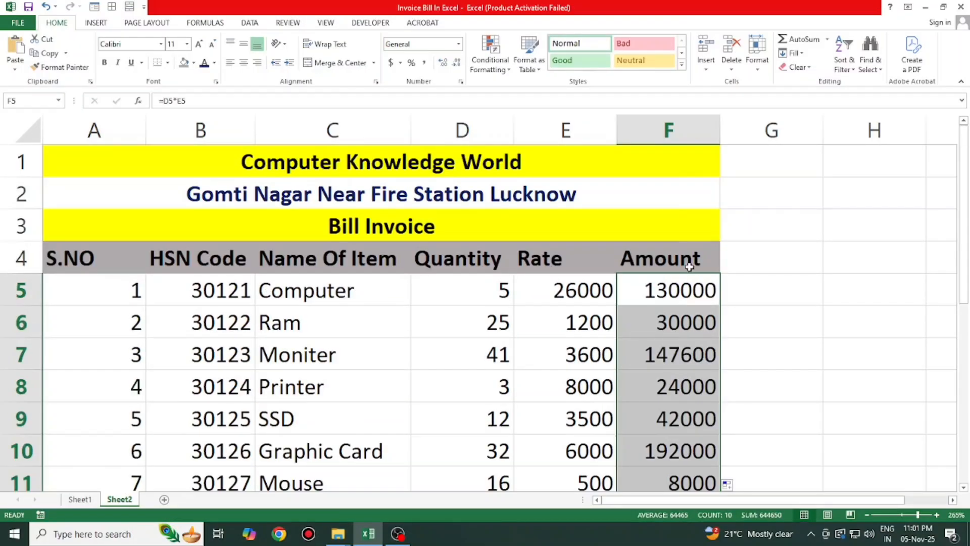
click(688, 295)
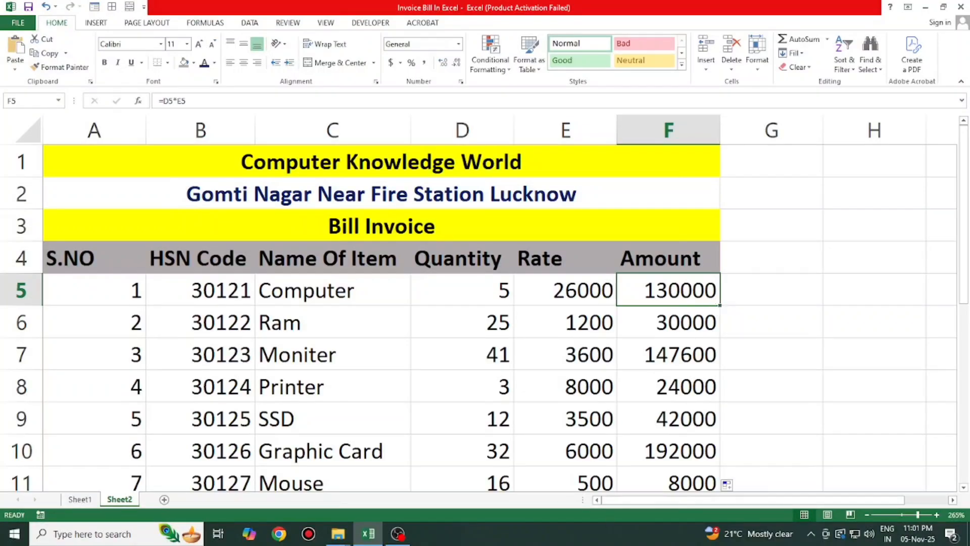
- Merge columns D and E across each row in D15:E20, below the item list
scroll(652, 292, down, 3)
drag(651, 291, 652, 293)
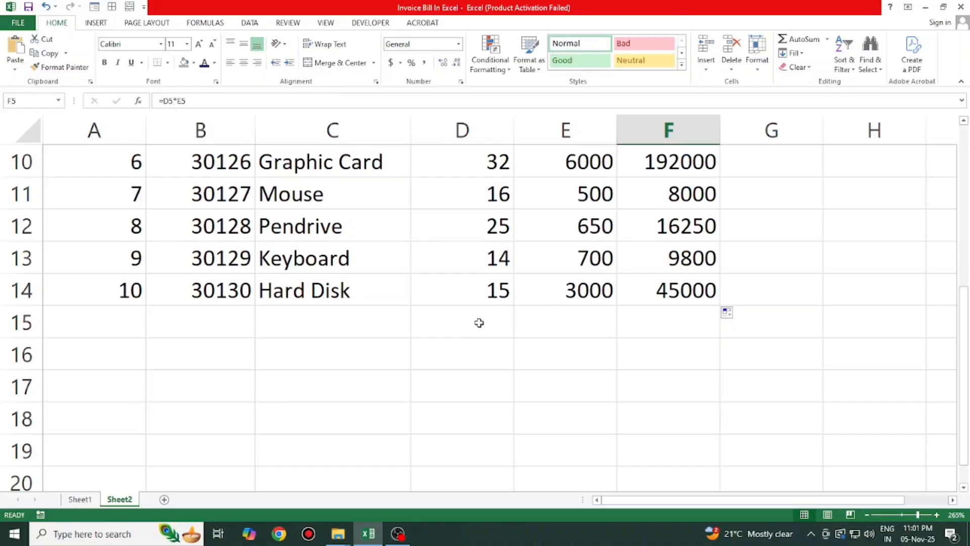
drag(476, 322, 580, 323)
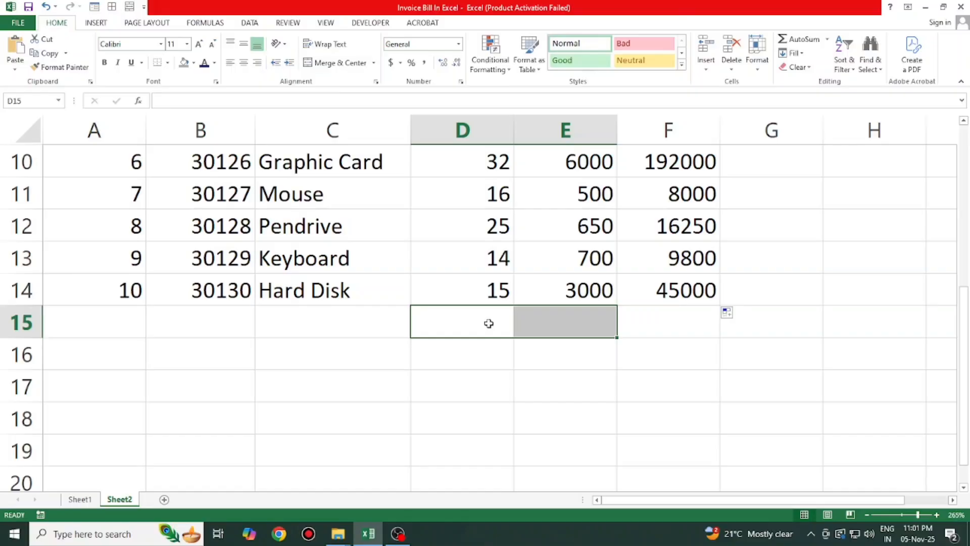
drag(488, 324, 593, 460)
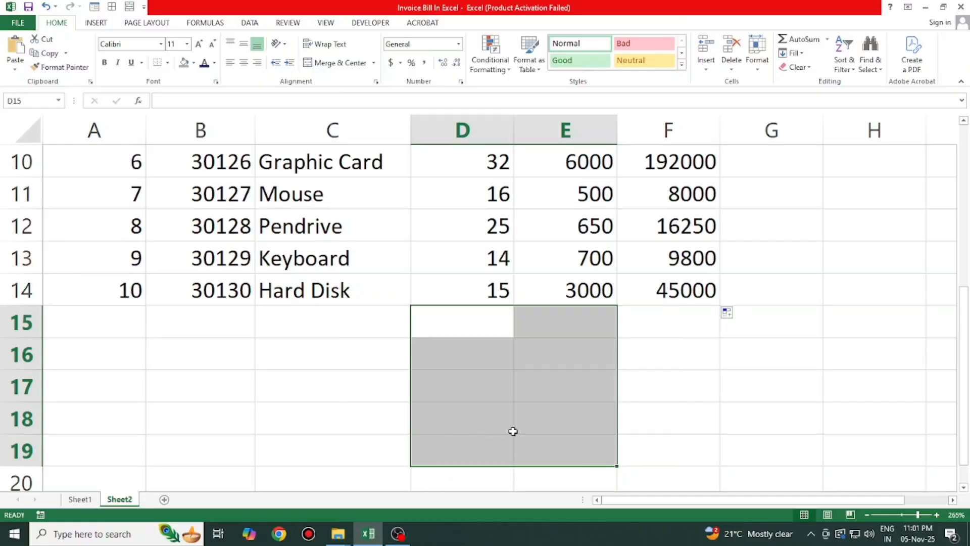
key(shift+Down)
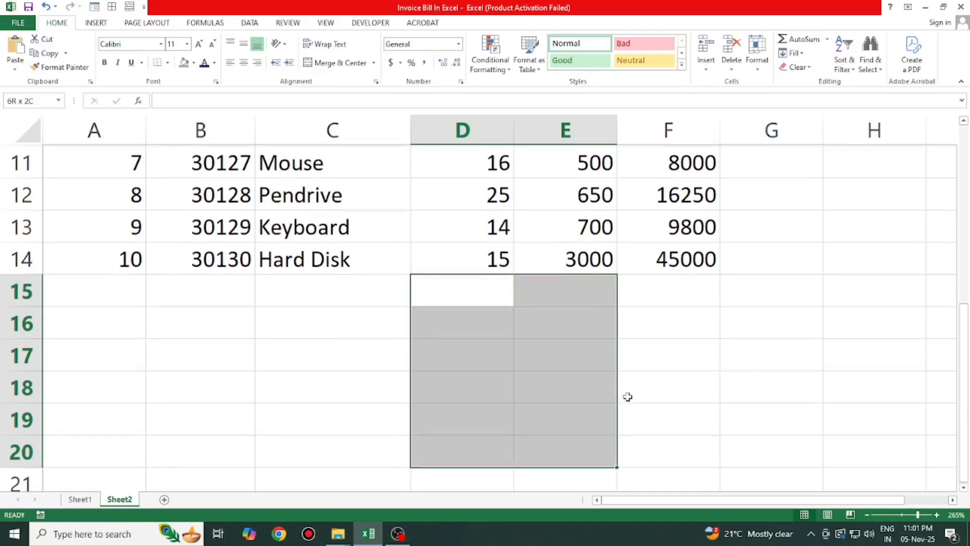
click(373, 63)
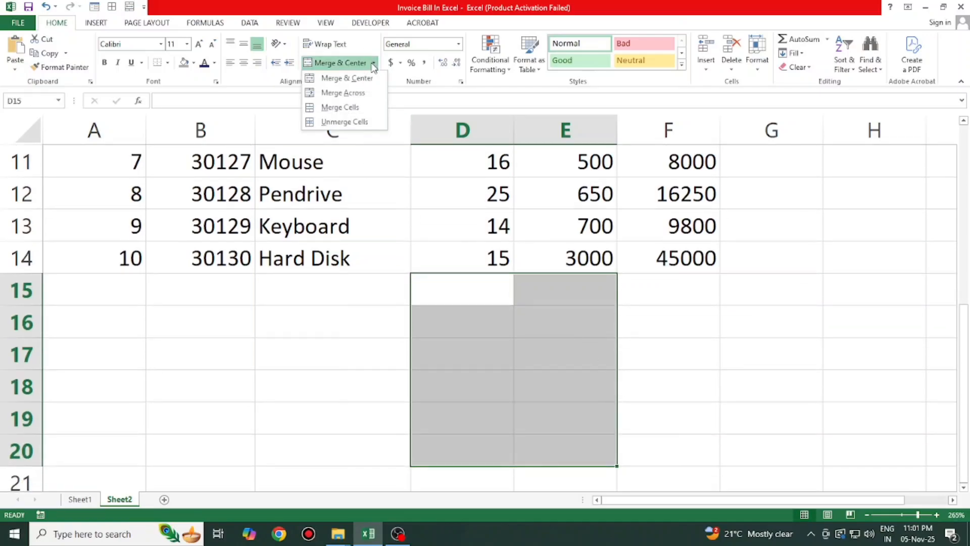
click(359, 94)
click(526, 374)
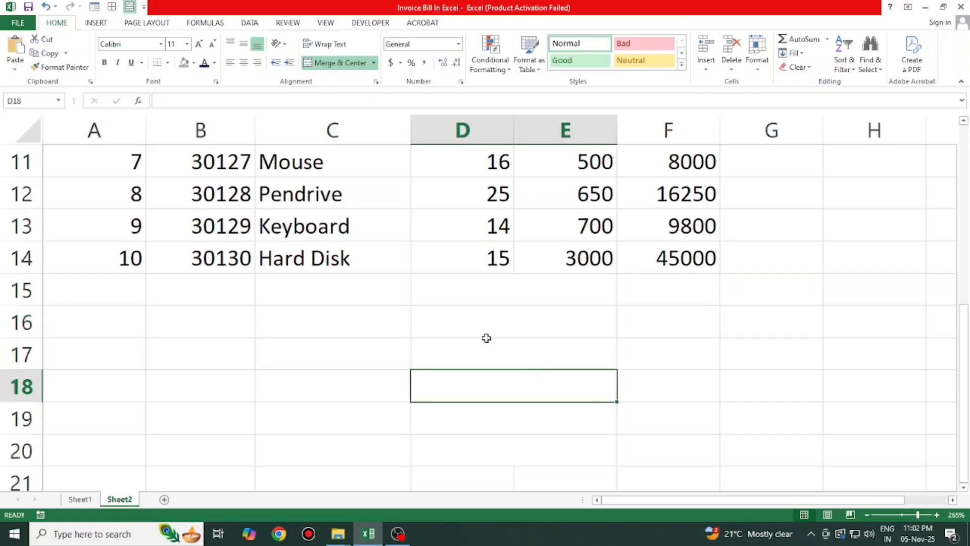
click(471, 285)
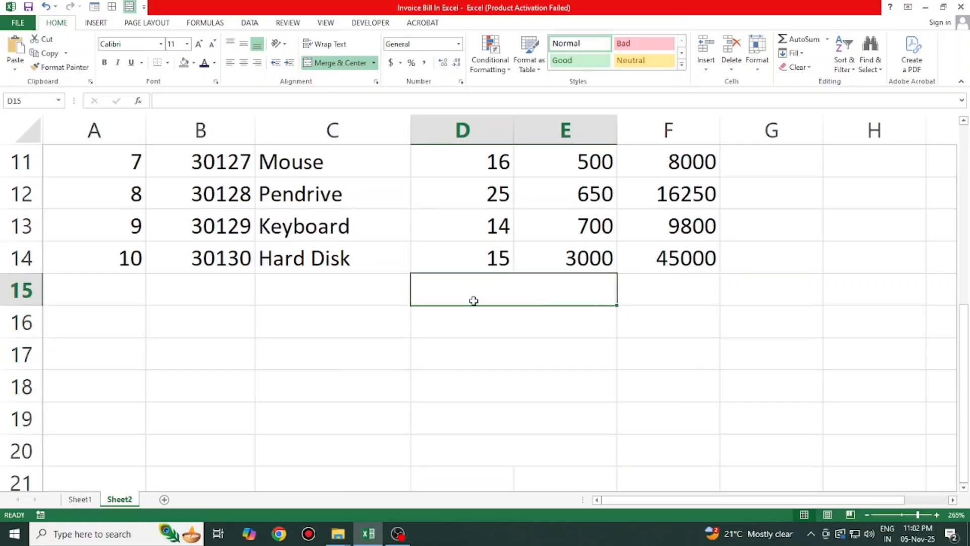
click(486, 327)
click(488, 294)
click(497, 362)
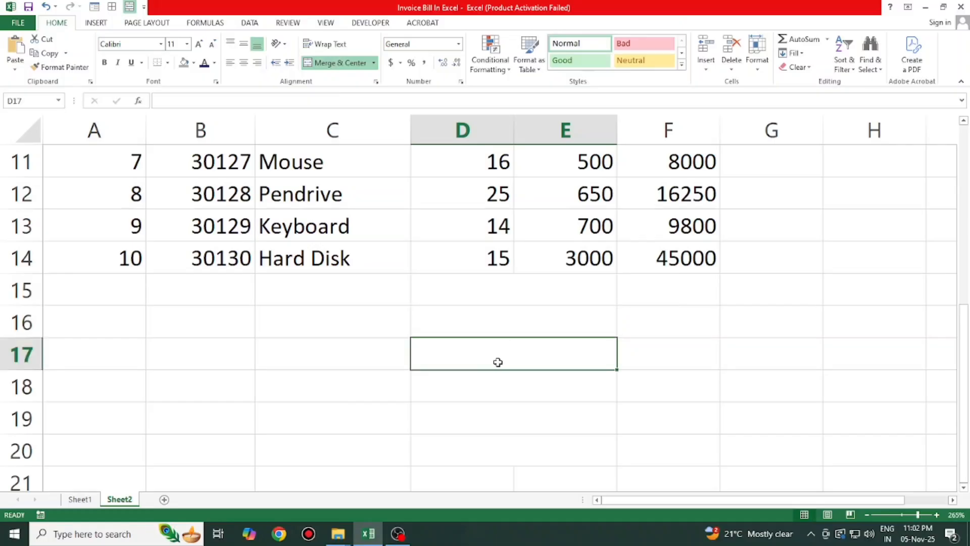
click(497, 295)
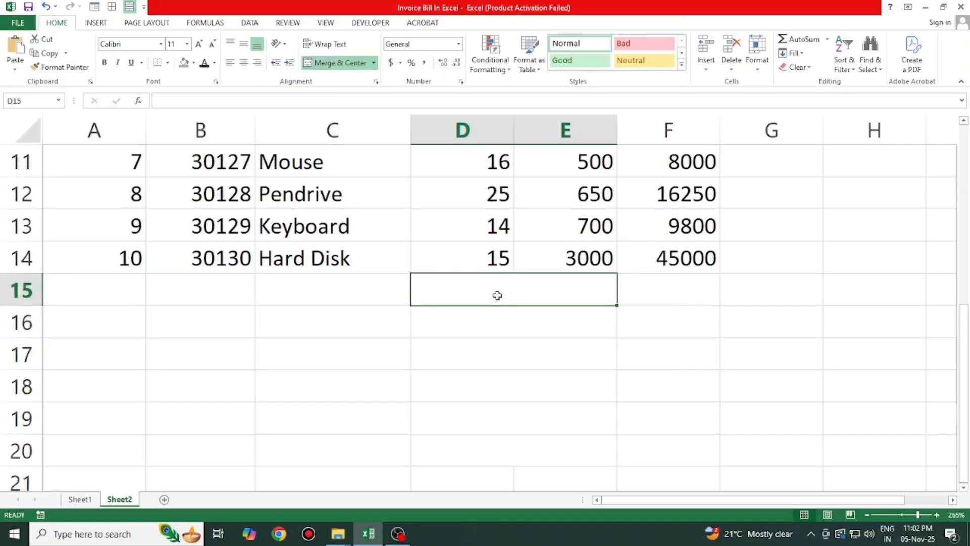
- Label the first two summary rows Total Amount in D15 and Discount 10% in D16
text(Total Amount)
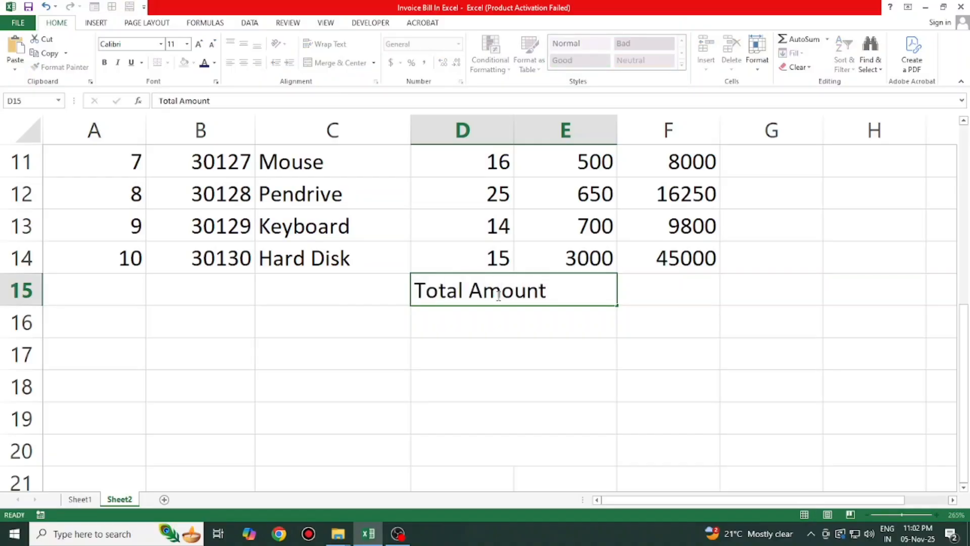
key(Return)
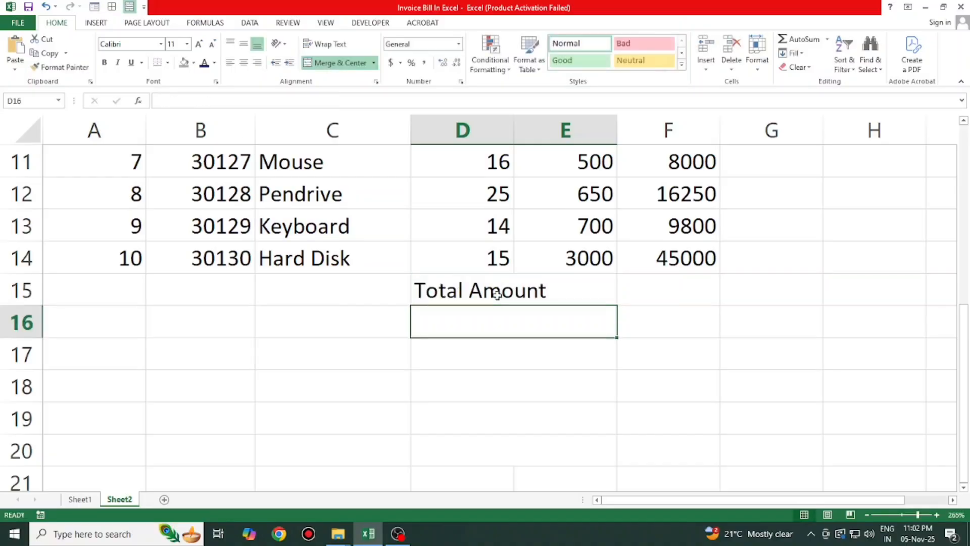
text(Dis)
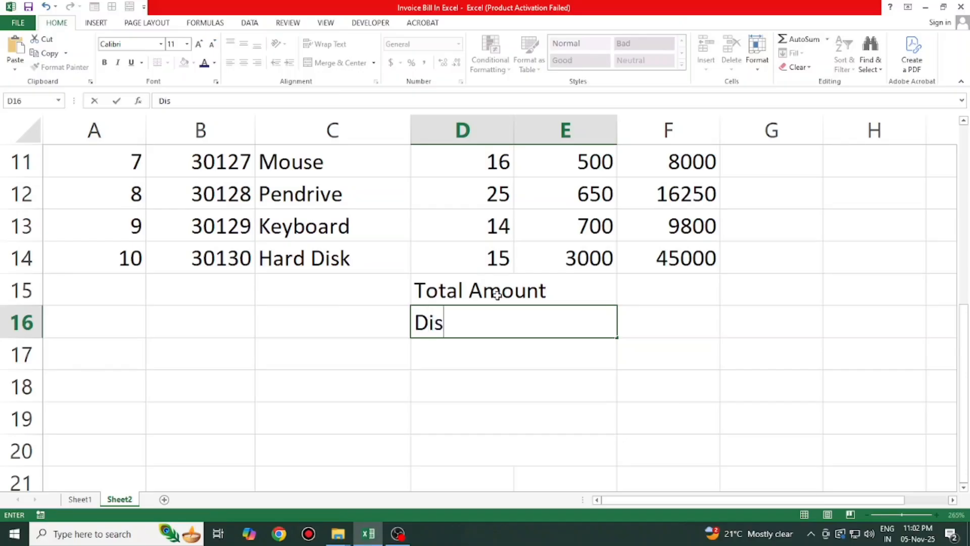
text(count 10#)
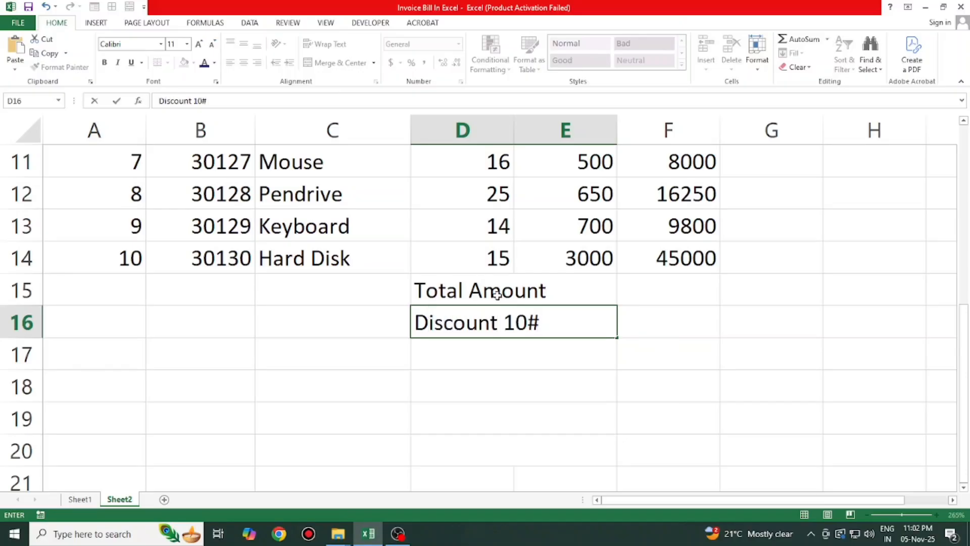
key(BackSpace)
text(%)
key(Return)
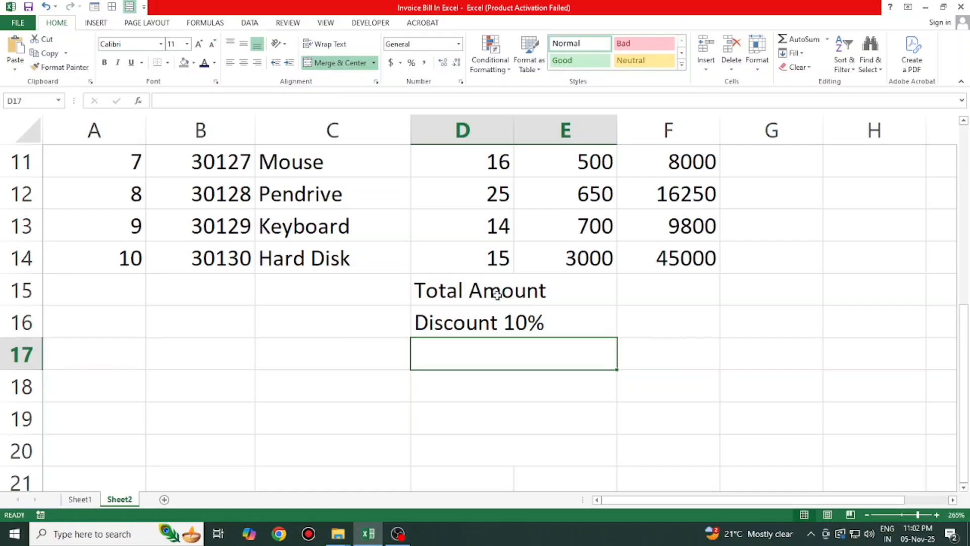
- Label the remaining summary rows Gross Total in D17, Gst 18% in D18 and Total Paid Amount in D19
text(Gross T)
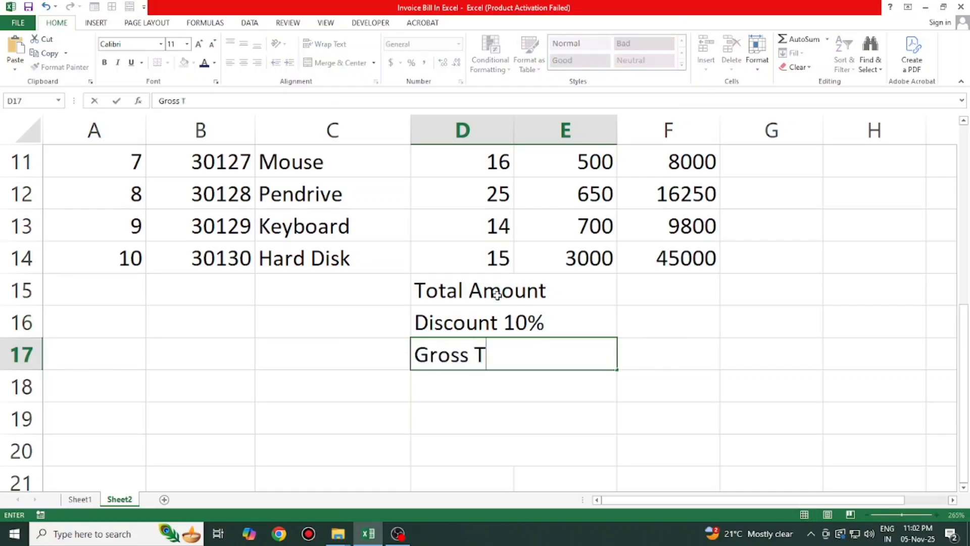
text(otal)
key(Return)
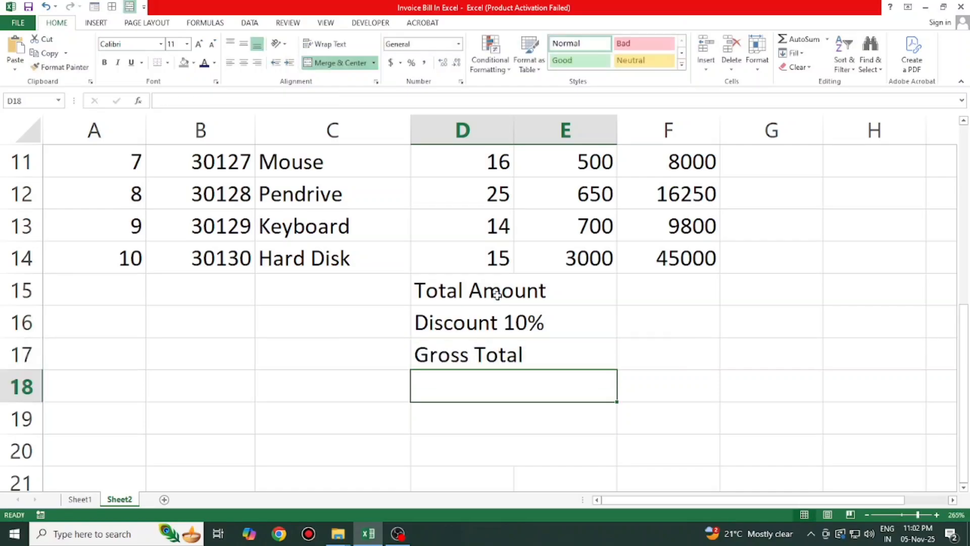
text(Gst)
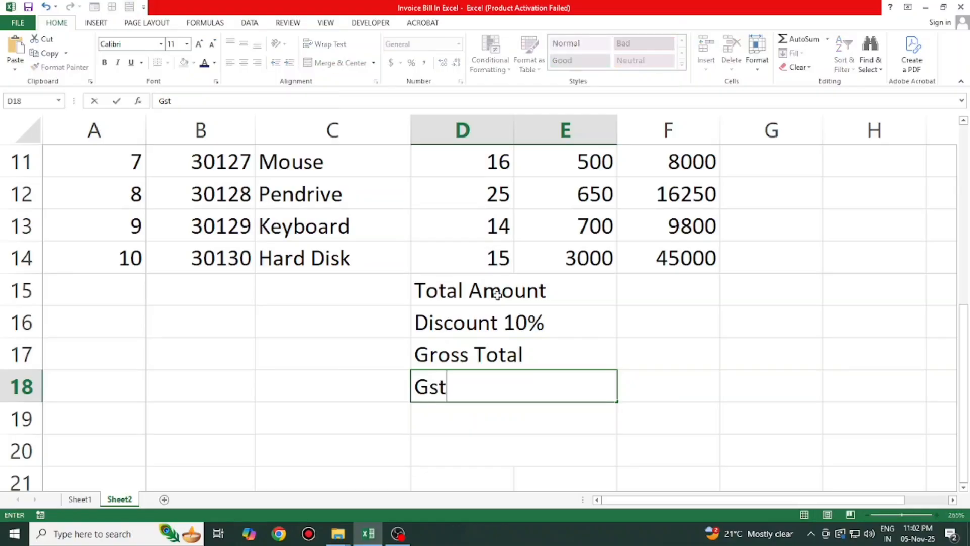
text( 18%)
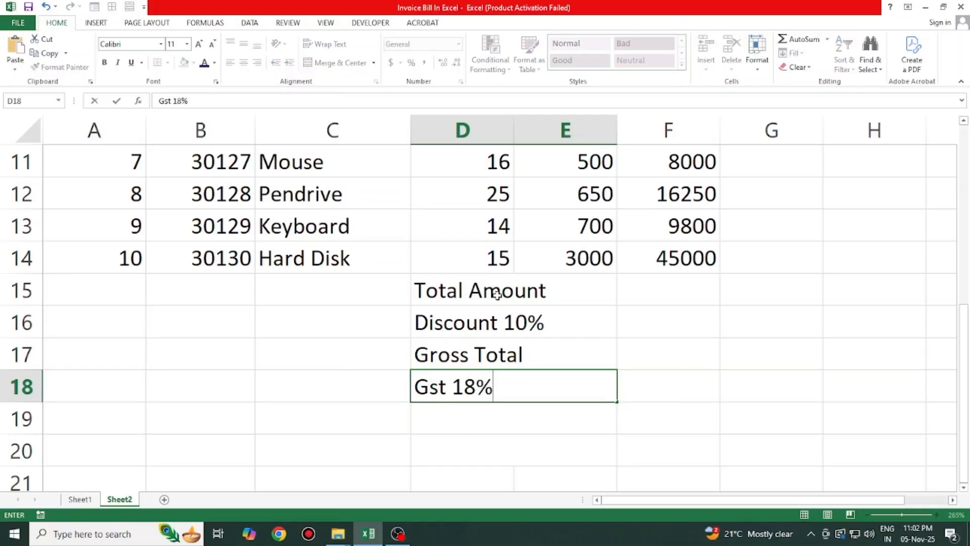
key(Return)
text(Total )
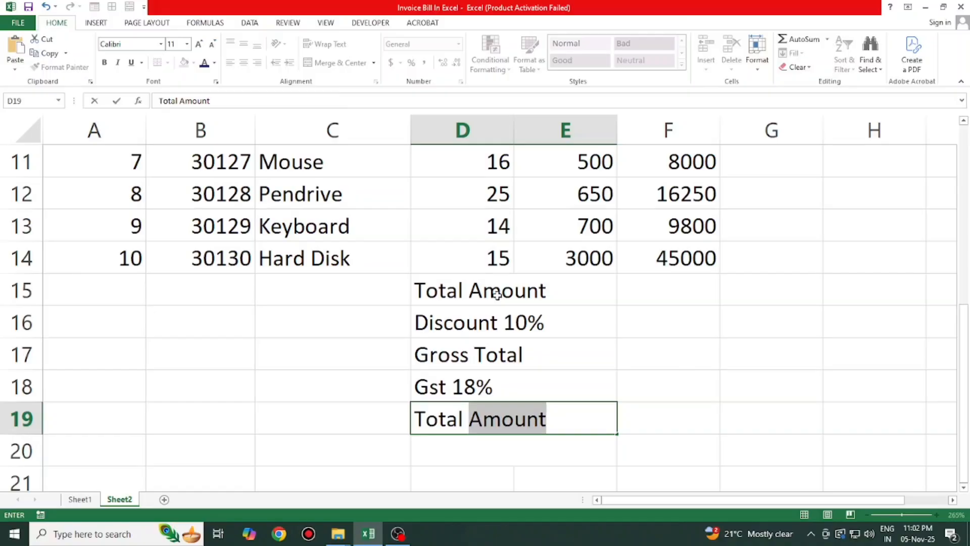
text(Paid Am)
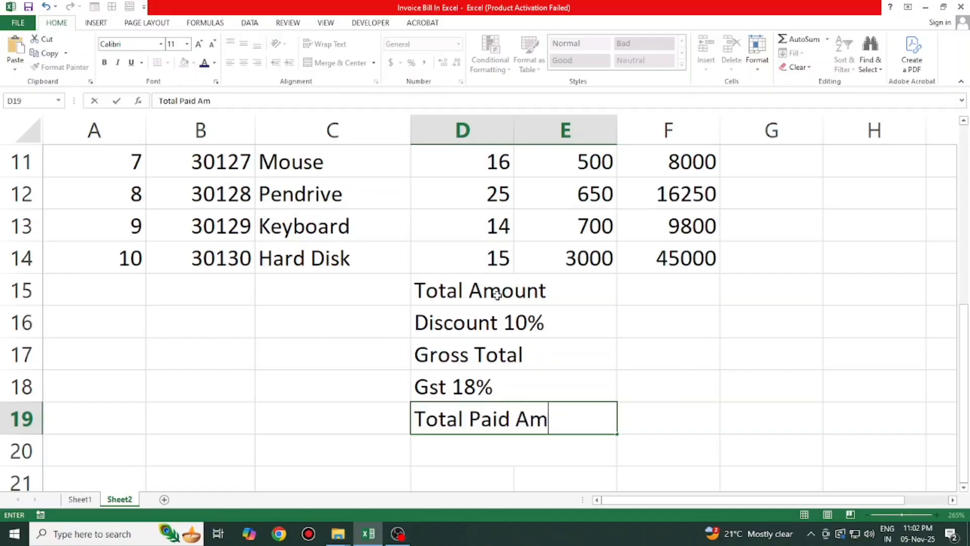
text(ount)
key(Return)
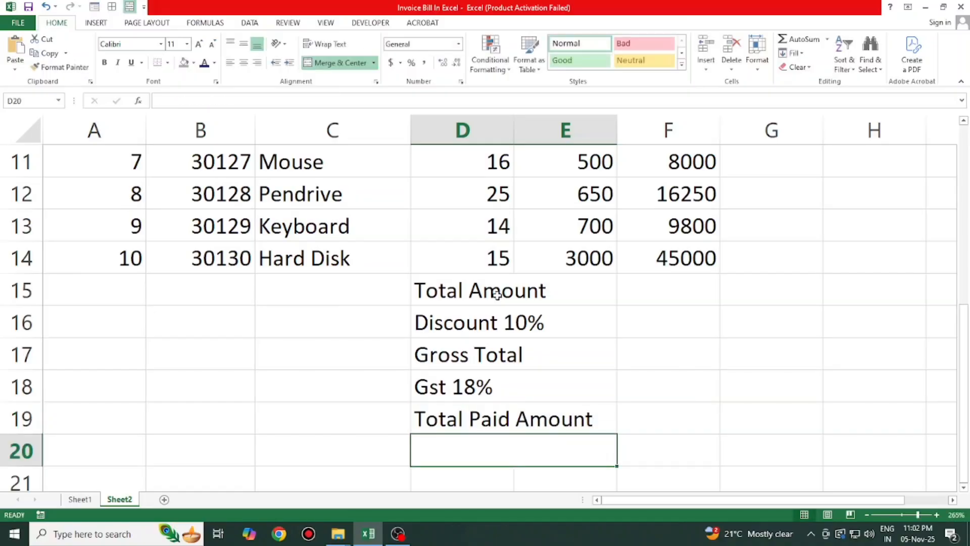
- Remove the unused merged row 20 below the Total Paid Amount row
scroll(526, 437, down, 1)
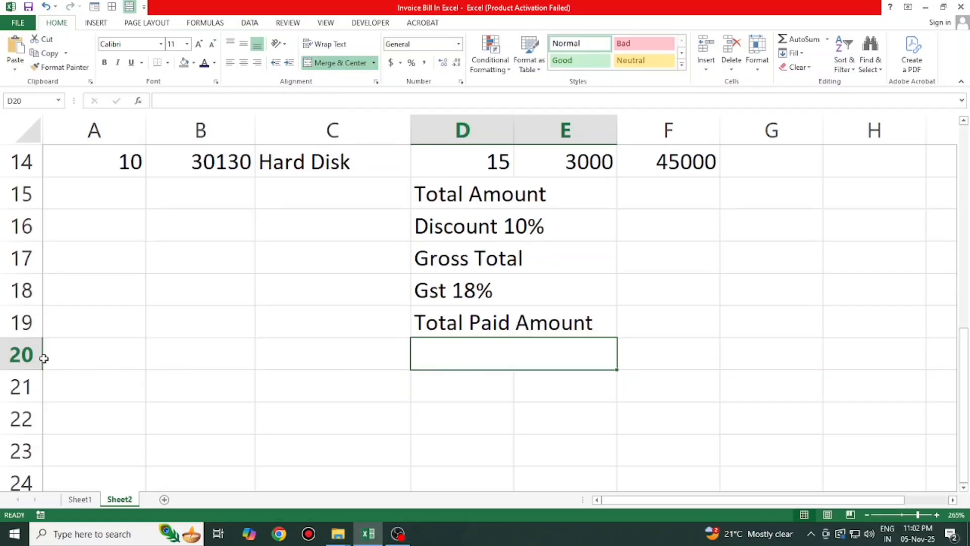
click(27, 357)
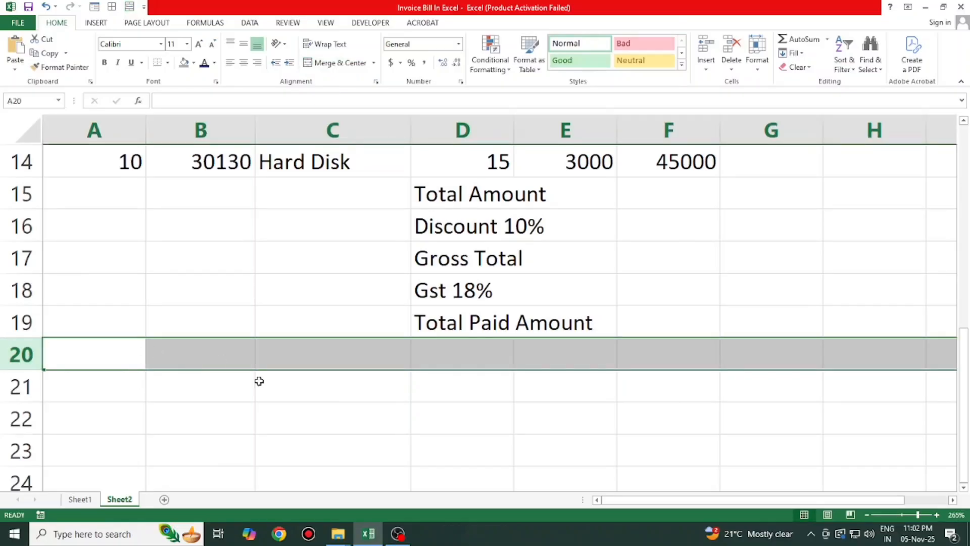
click(343, 393)
- Calculate the Total Amount in F15 by summing all item amounts with =SUM(F5:F14)
scroll(599, 359, up, 2)
scroll(593, 309, down, 1)
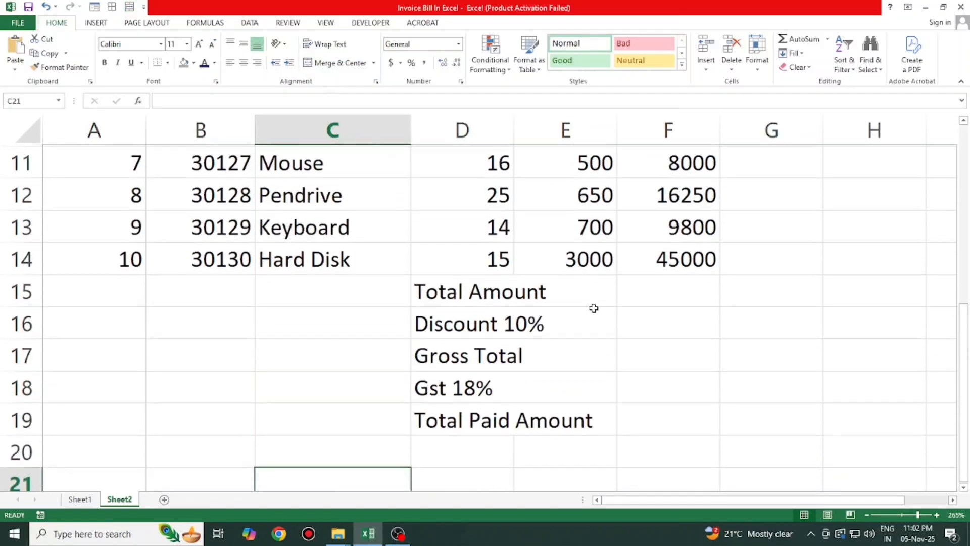
ctrl+scroll(589, 301, down, 1)
ctrl+scroll(590, 301, down, 1)
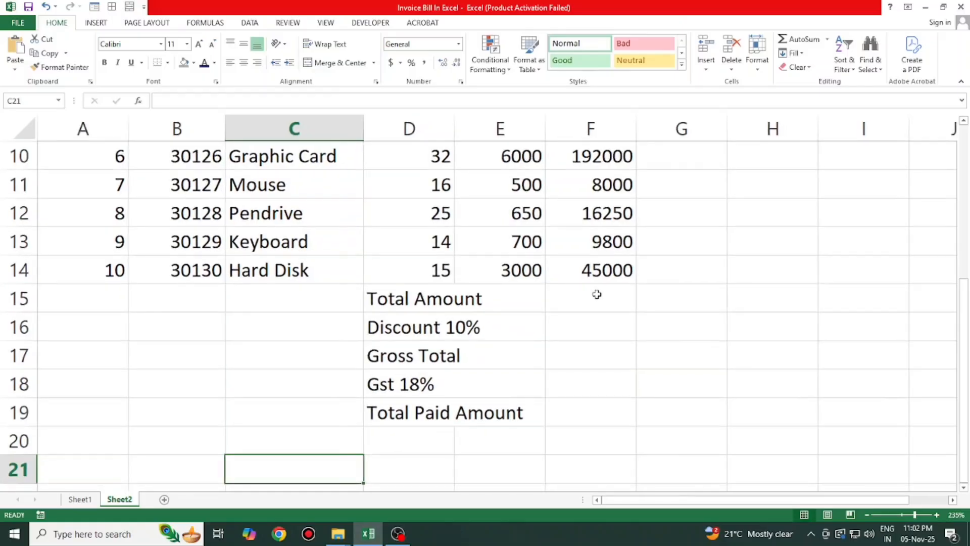
click(597, 293)
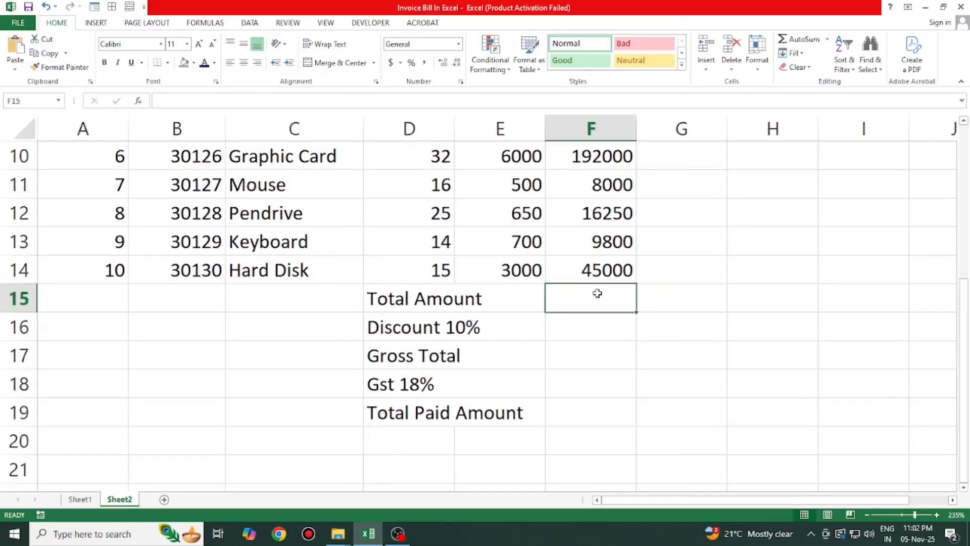
text(=sum)
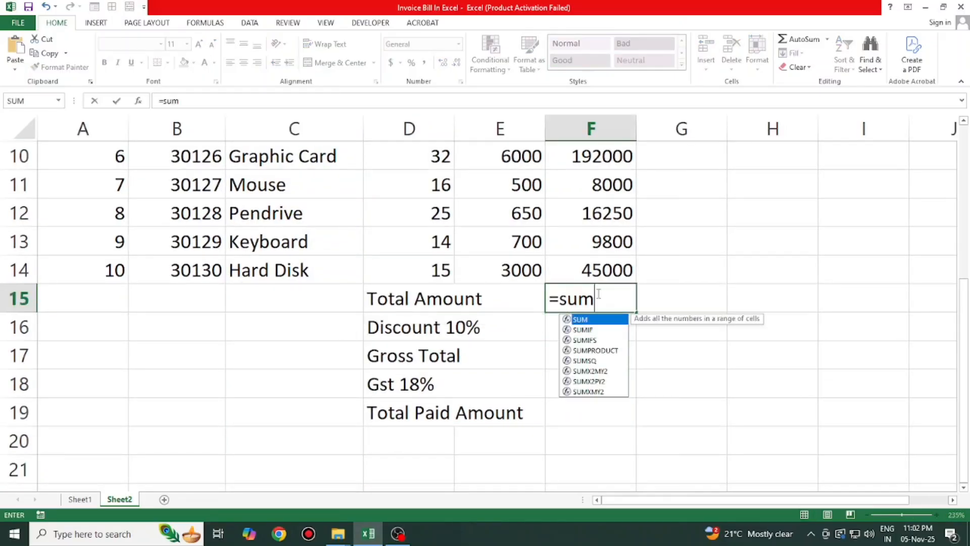
text(()
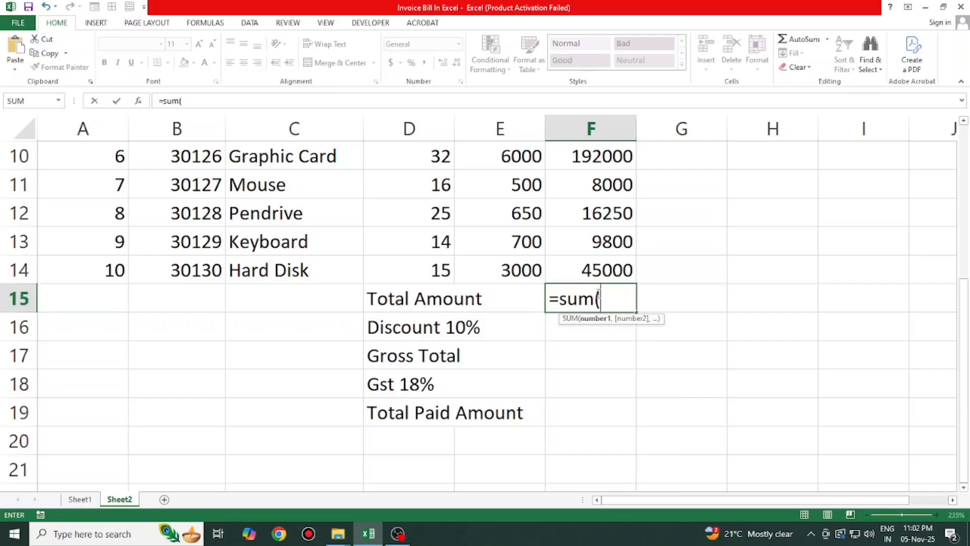
scroll(600, 273, up, 3)
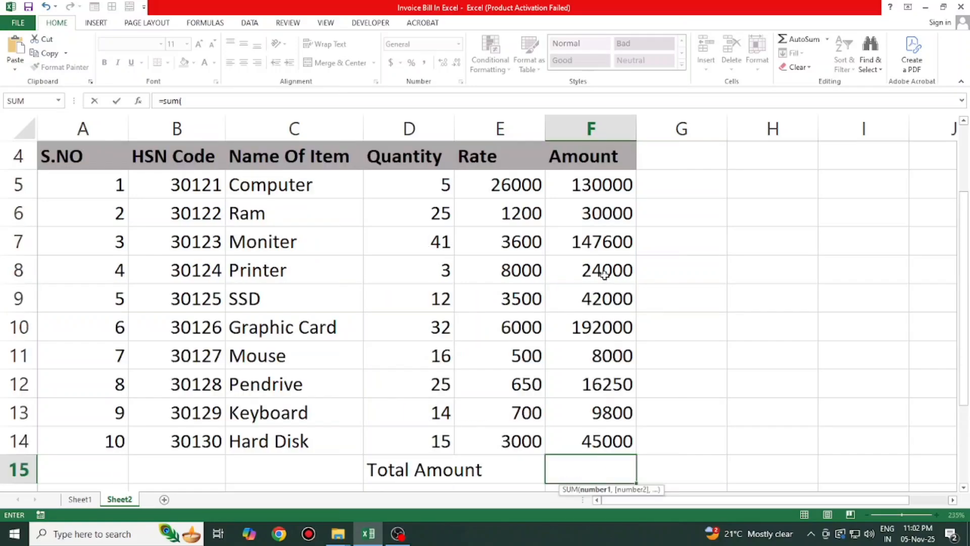
drag(601, 273, 608, 298)
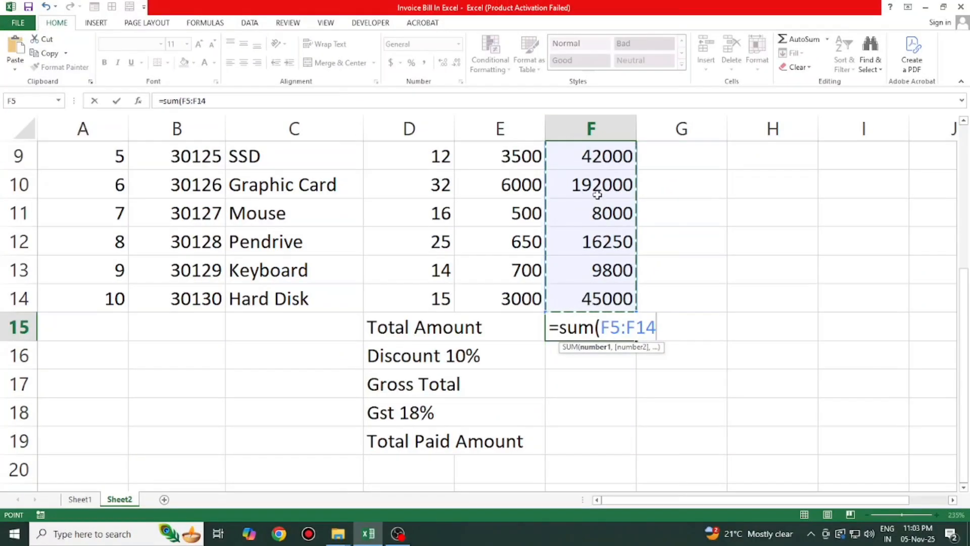
text())
key(Return)
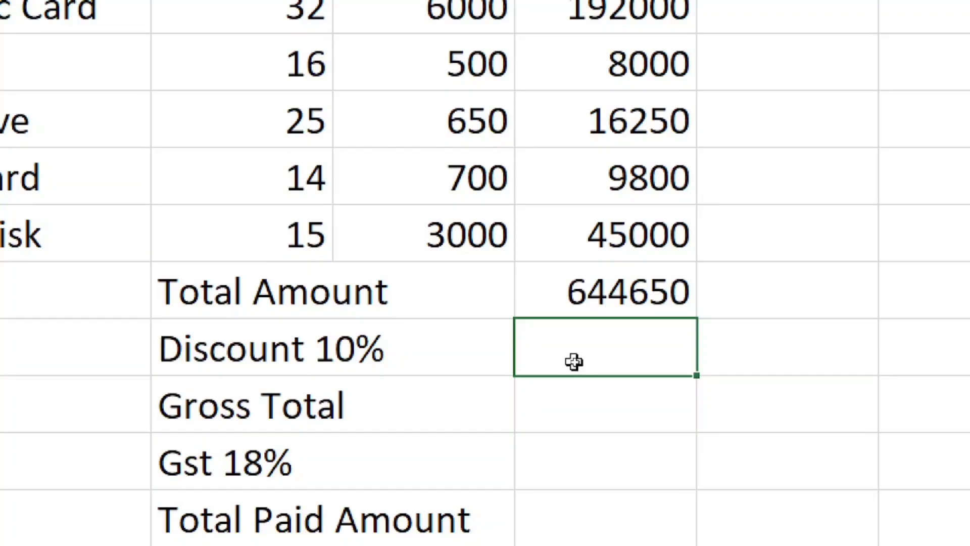
- Calculate the 10% discount in F16 with the formula =F15*10%
text(=)
click(580, 280)
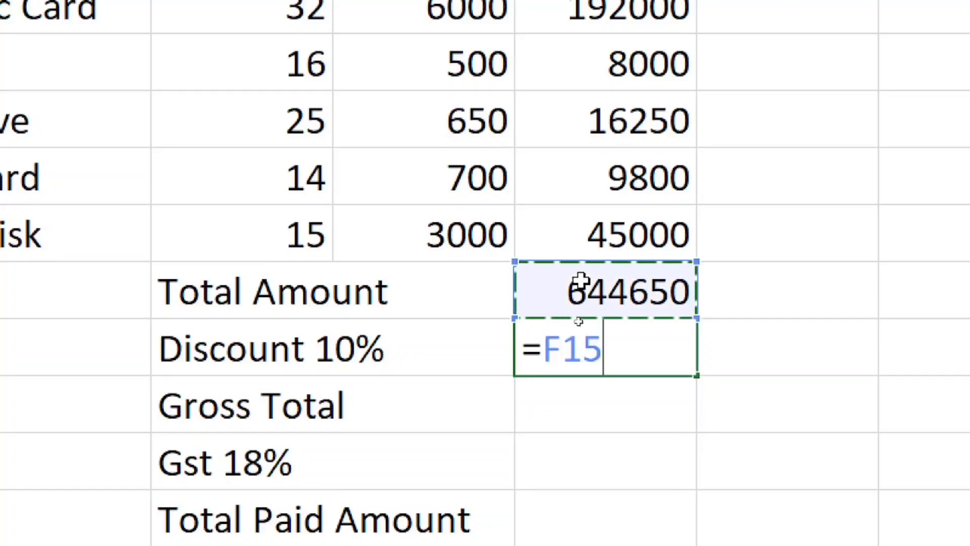
text(*10%)
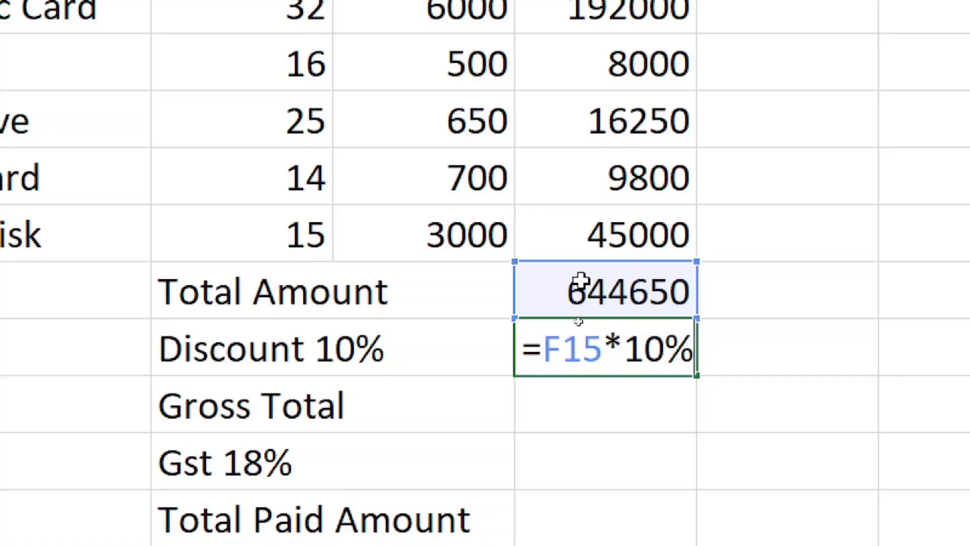
key(Return)
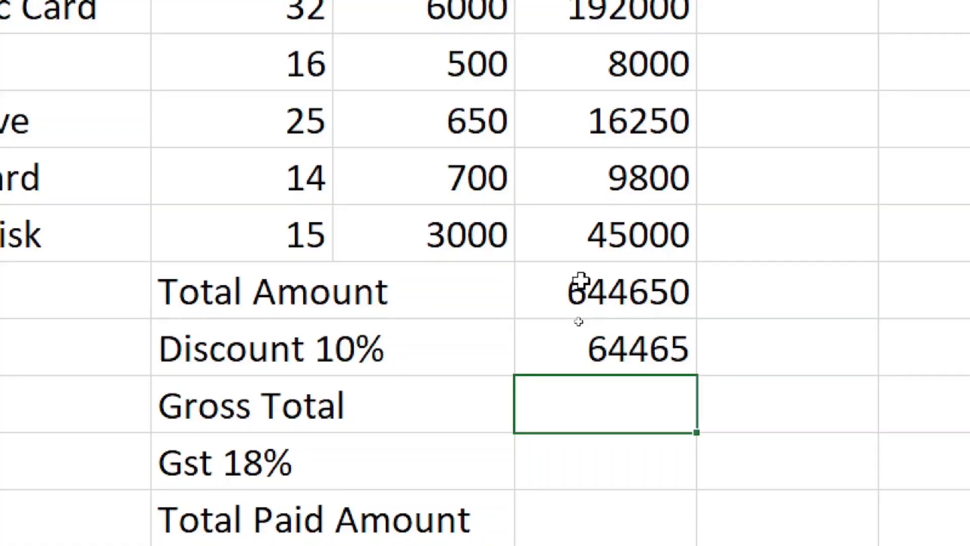
- Calculate the Gross Total in F17 by subtracting the discount from the total with =F15-F16
text(=)
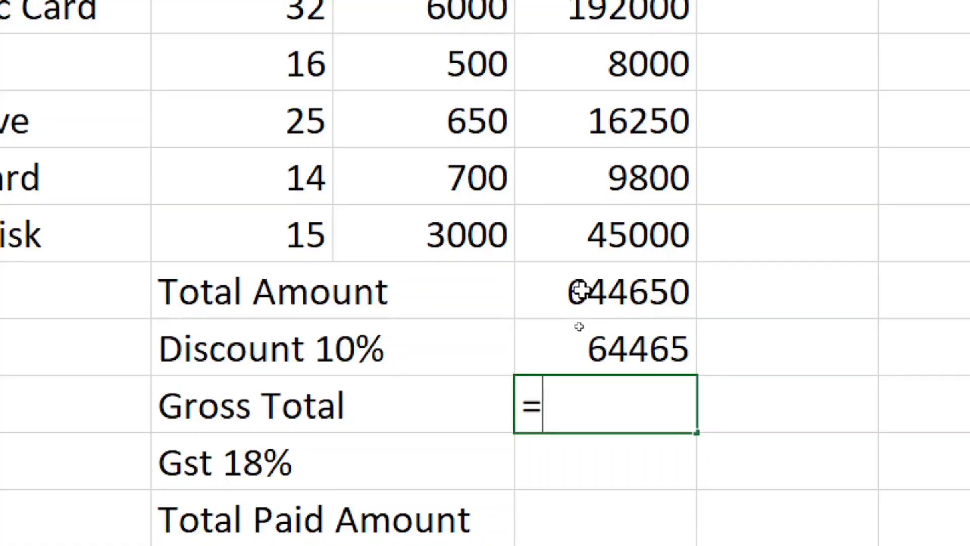
click(582, 289)
text(-)
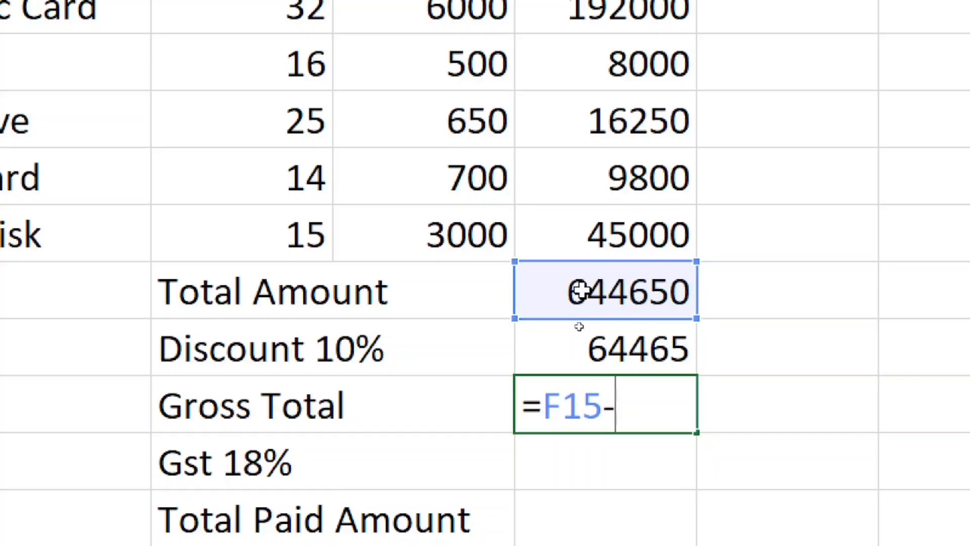
click(656, 361)
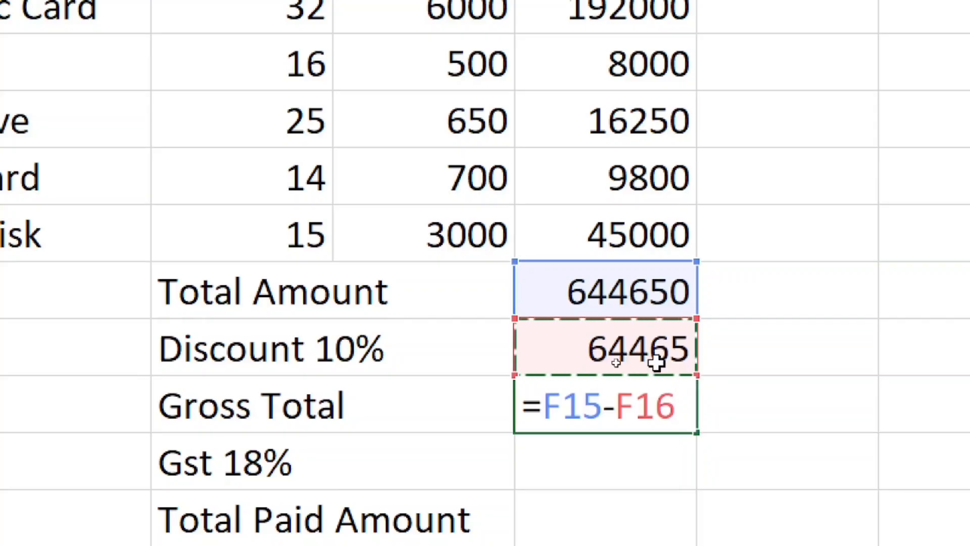
key(Return)
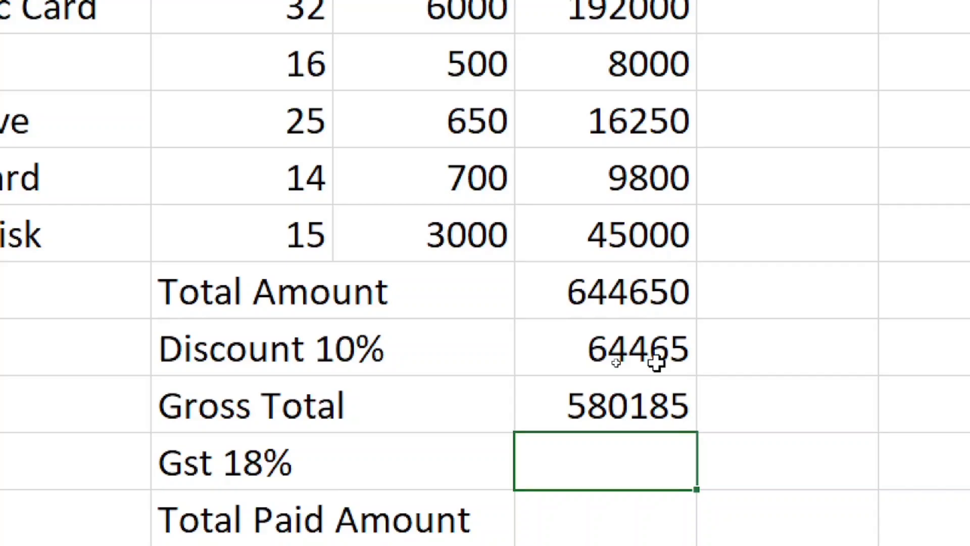
- Calculate the 18% GST on the gross total in F18 with =F17*18%
text(=)
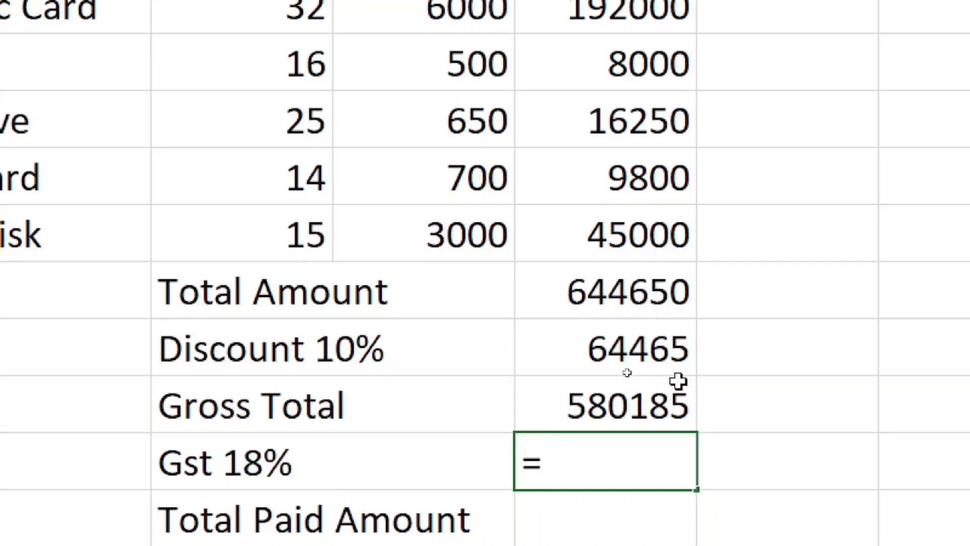
click(633, 404)
text(*1)
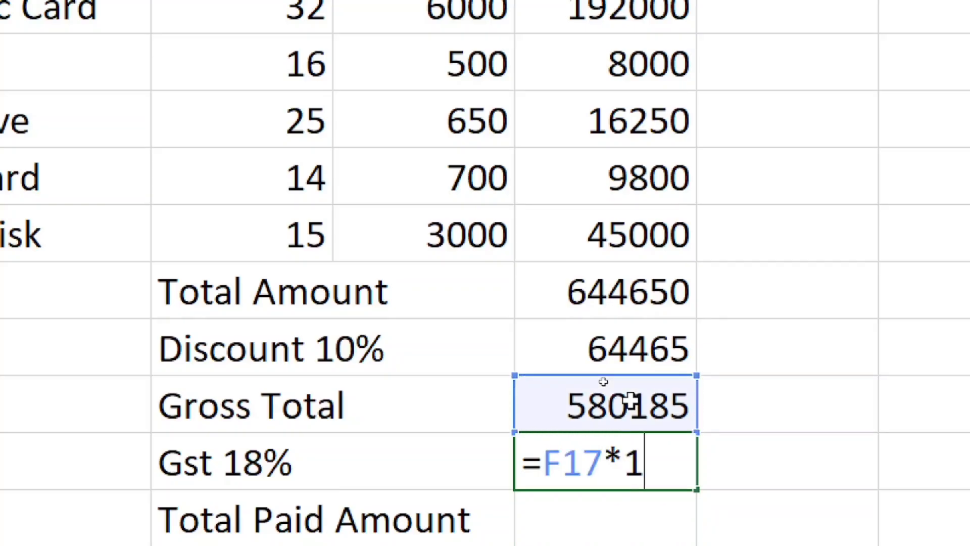
text(8%)
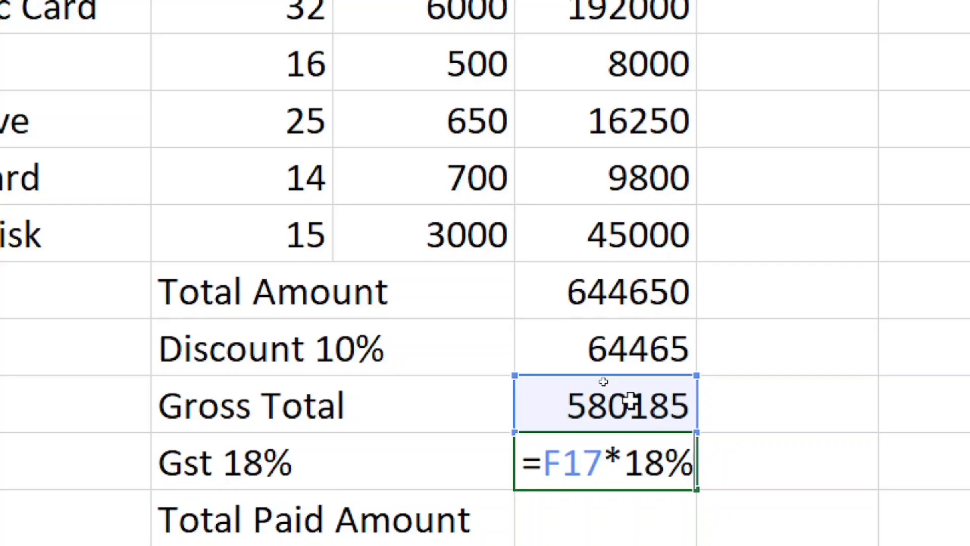
key(Return)
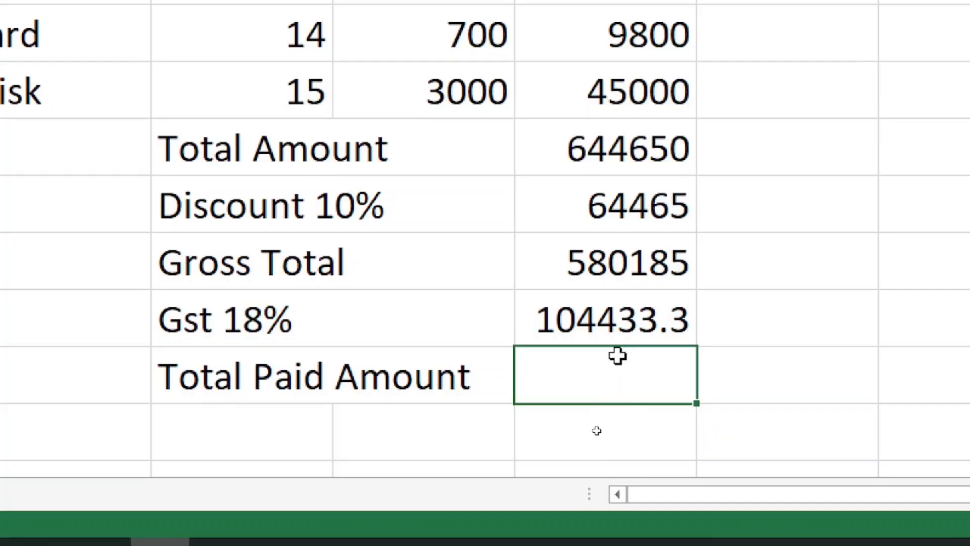
- Calculate the Total Paid Amount in F19 by adding the GST to the gross total with =F17+F18
text(=)
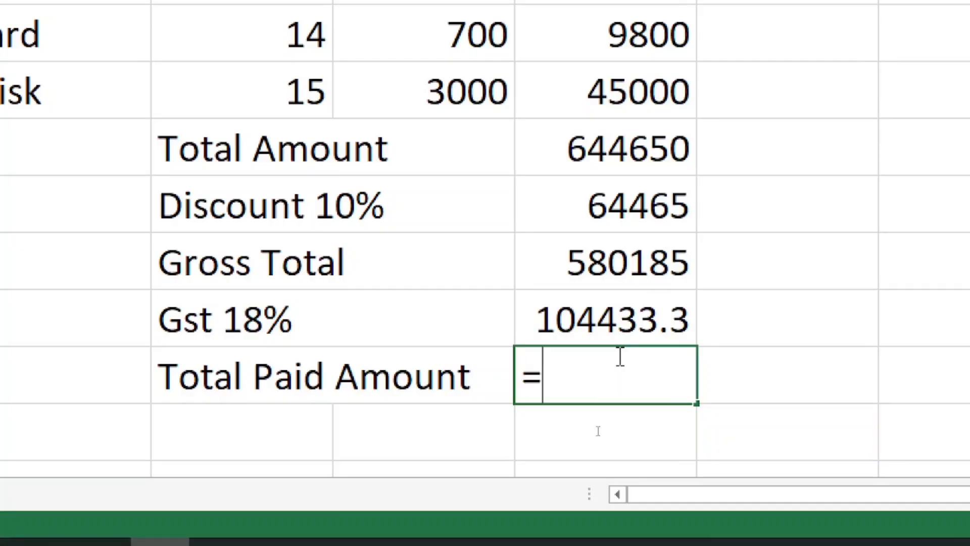
click(562, 271)
text(-)
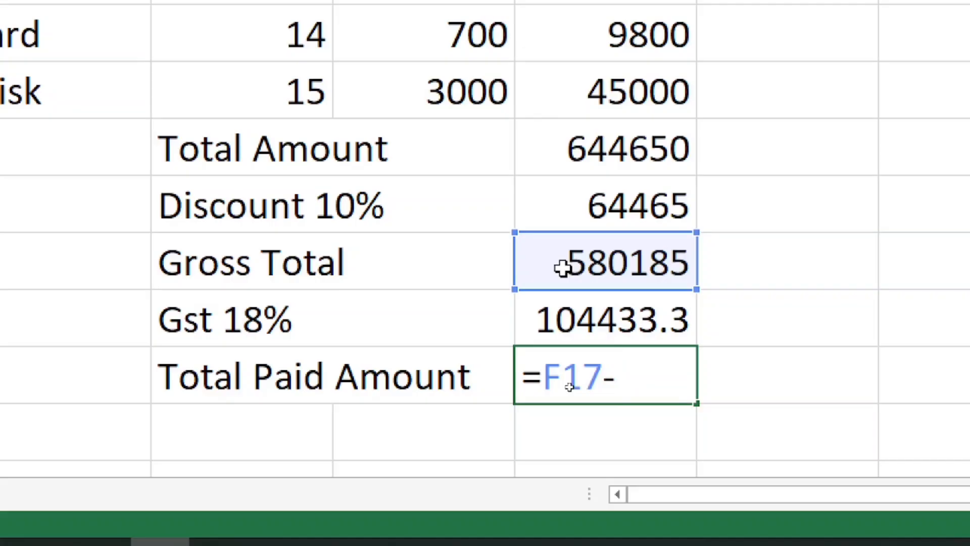
key(BackSpace)
text(+)
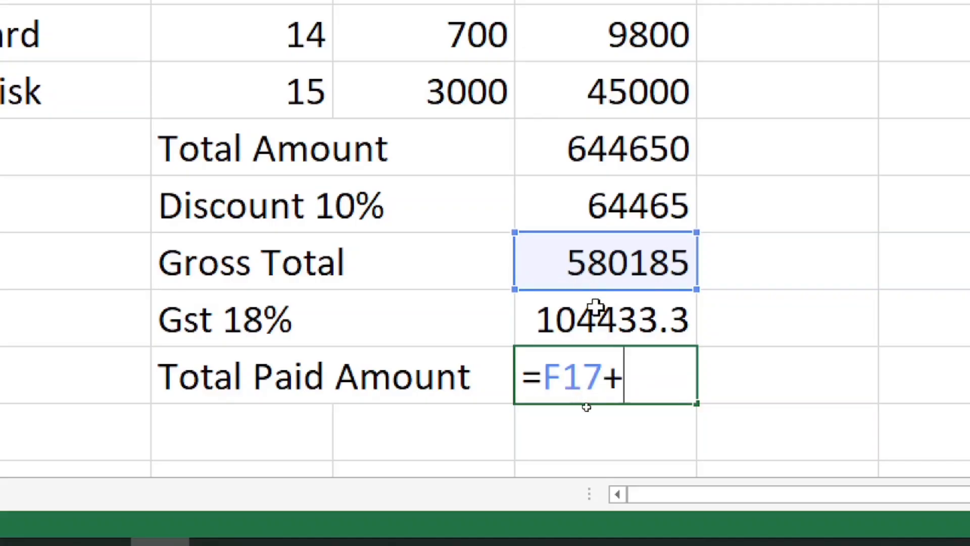
click(597, 310)
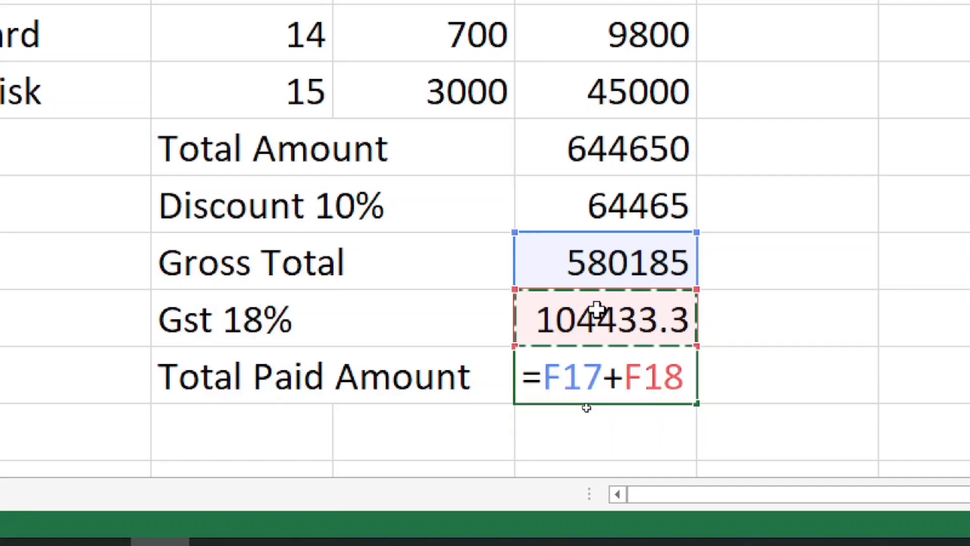
key(Return)
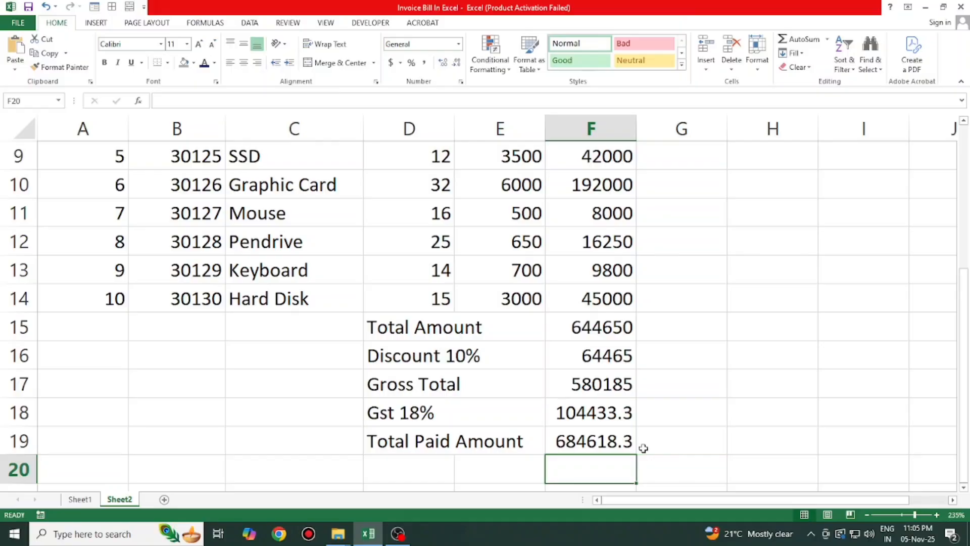
- Review the formulas in F15 through F19 for total, discount, gross total, GST and paid amount
click(654, 445)
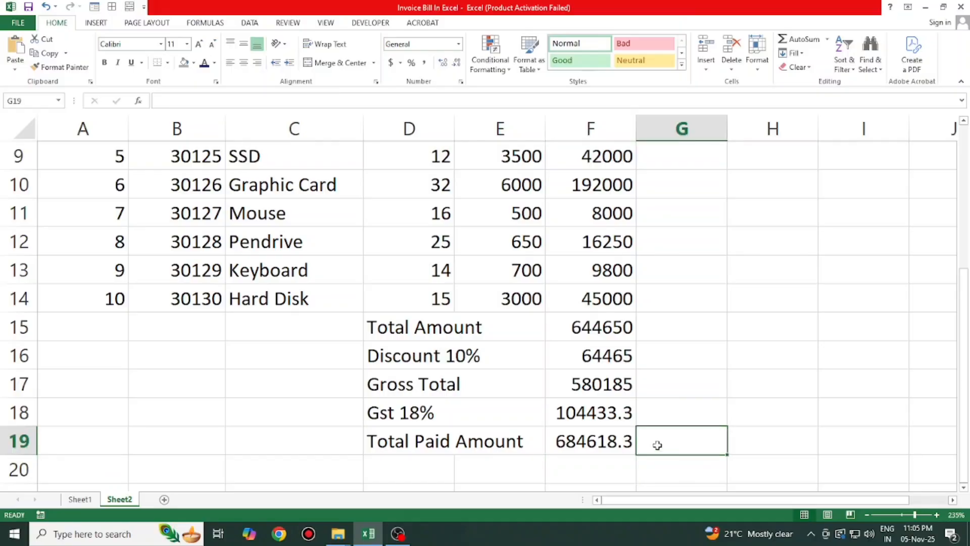
click(576, 331)
double_click(581, 331)
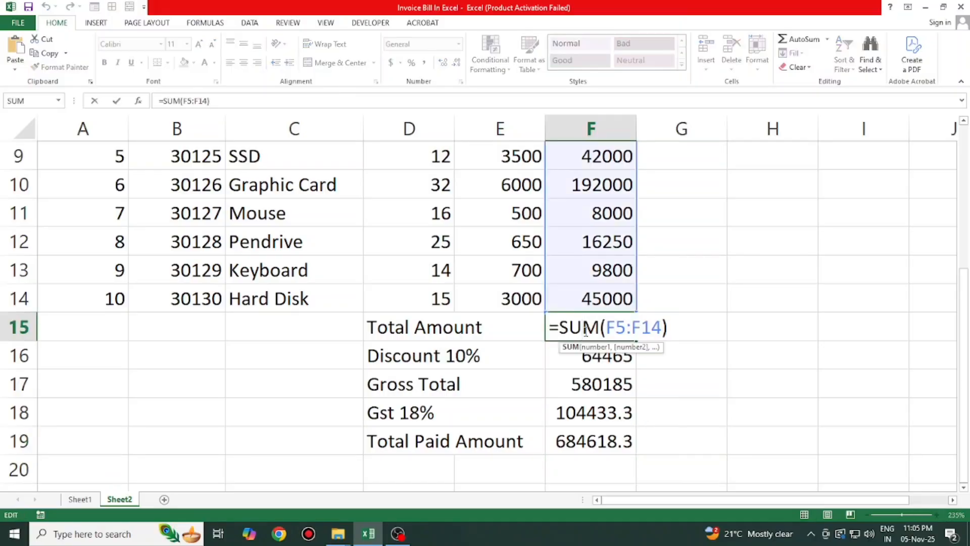
key(Return)
double_click(600, 354)
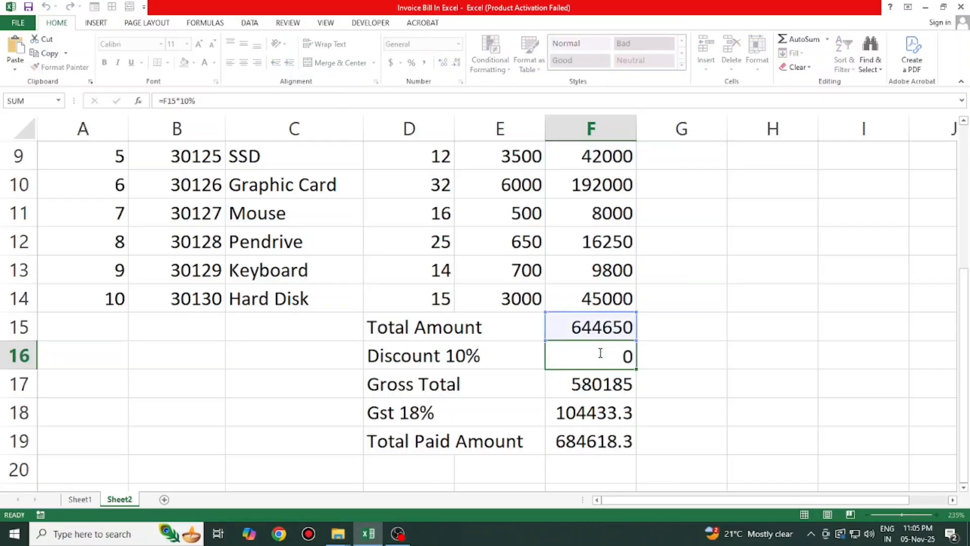
key(Return)
double_click(630, 383)
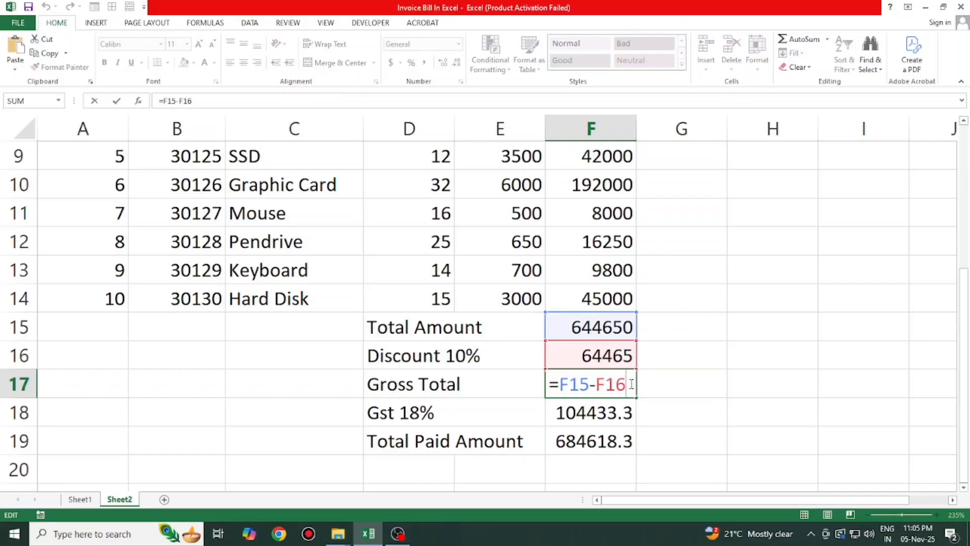
key(Return)
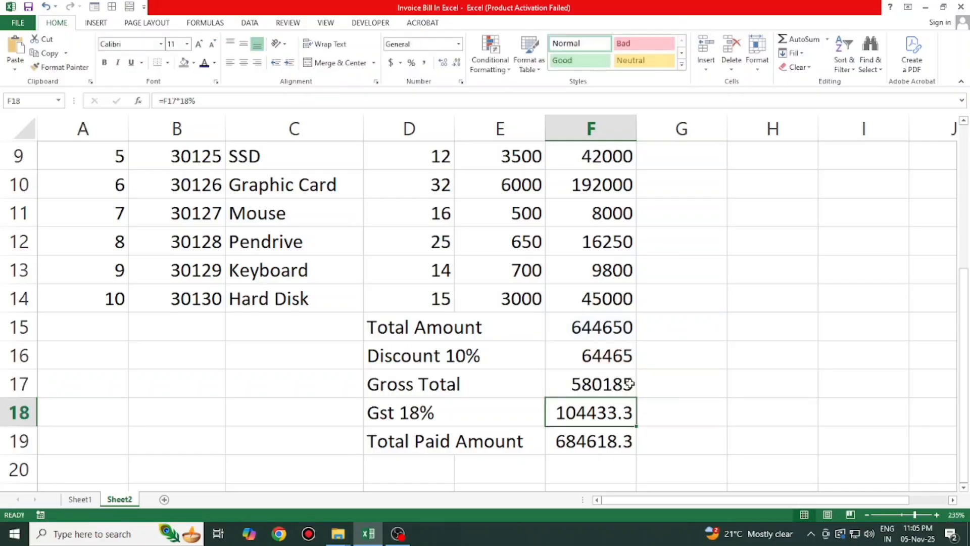
double_click(606, 410)
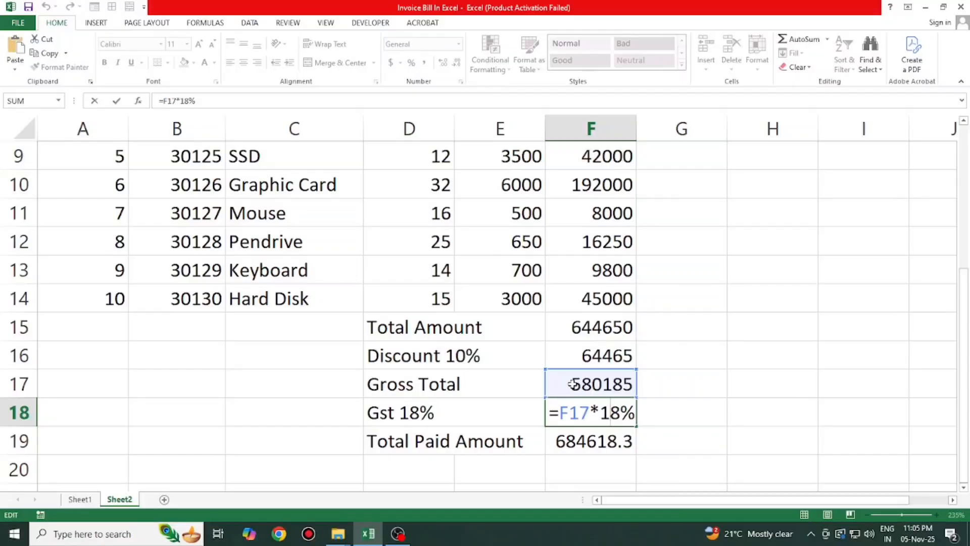
key(Return)
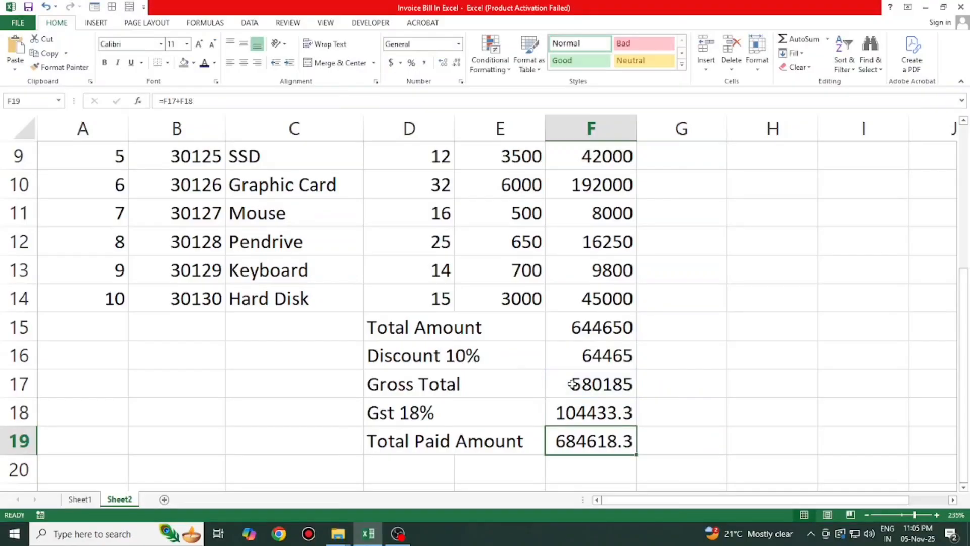
double_click(615, 441)
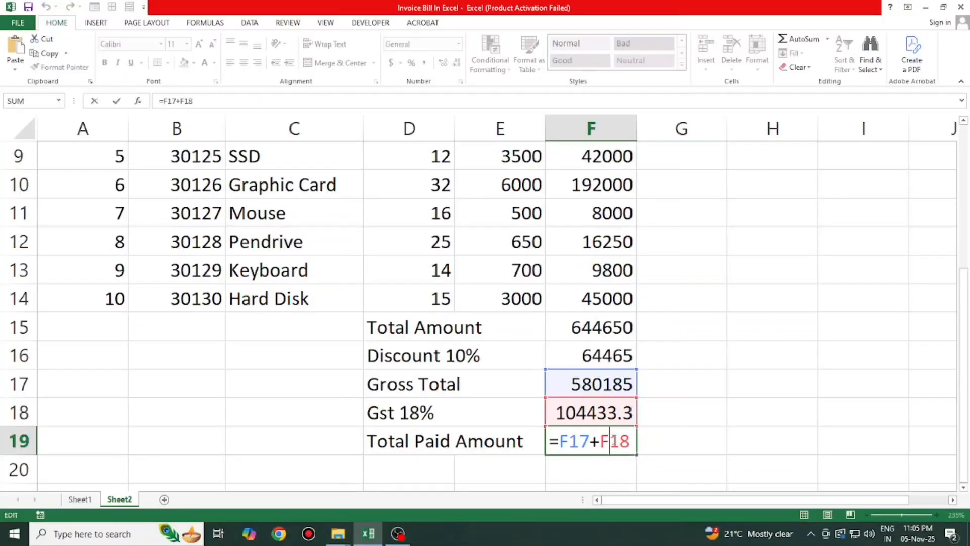
key(Return)
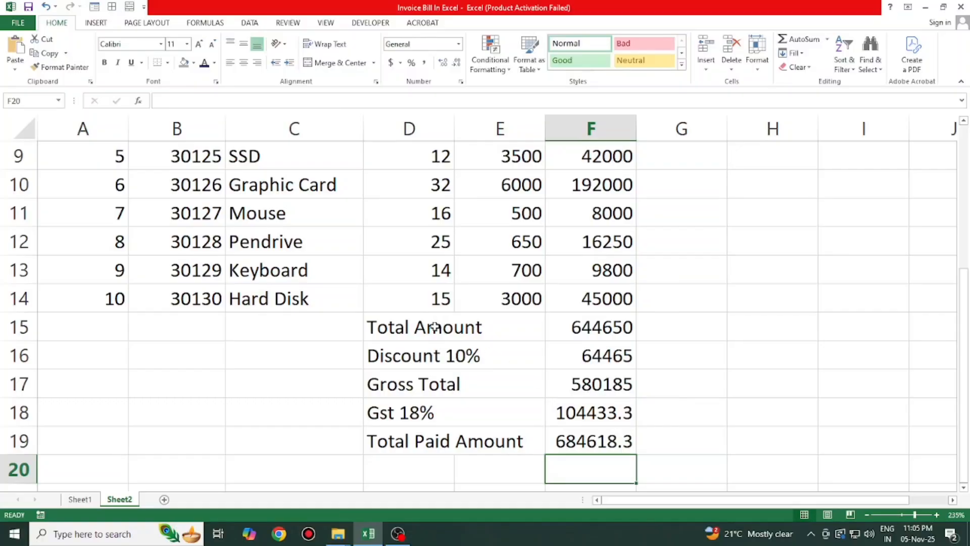
- Center the summary labels in D15:E19, from Total Amount to Total Paid Amount
mouse_move(434, 327)
mouse_down()
mouse_move(511, 416)
mouse_move(507, 441)
mouse_up()
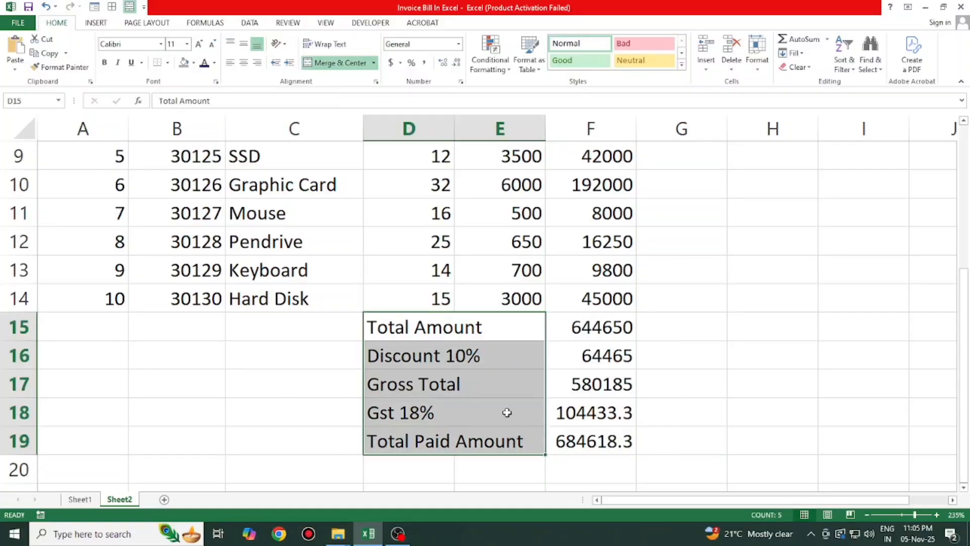
click(244, 62)
click(438, 369)
- Center the contents of the header row and all ten item rows in A4:F14
scroll(437, 369, up, 3)
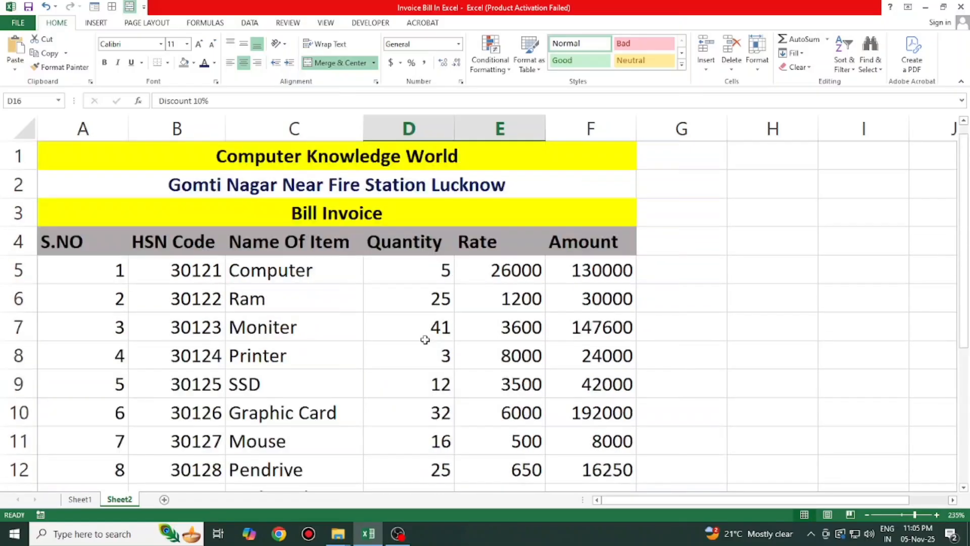
drag(104, 242, 603, 359)
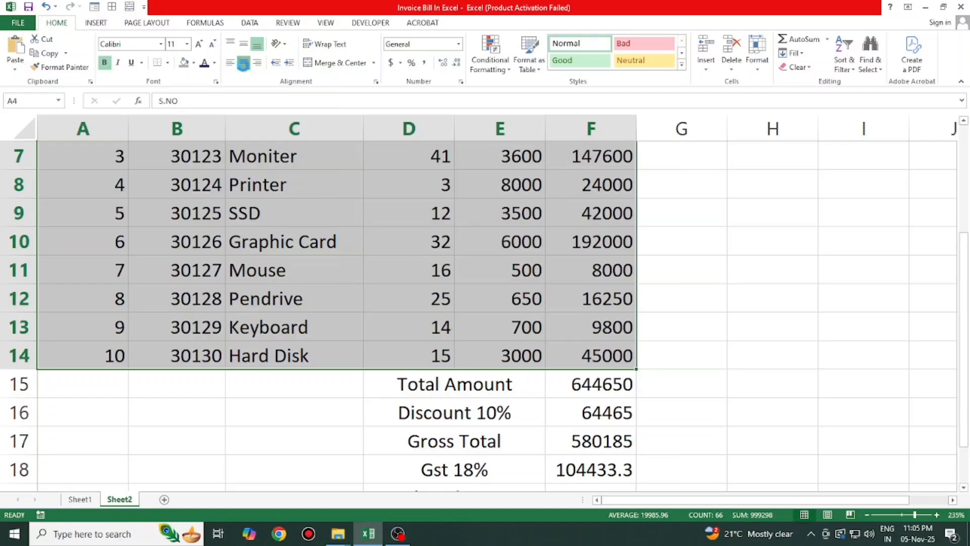
click(244, 62)
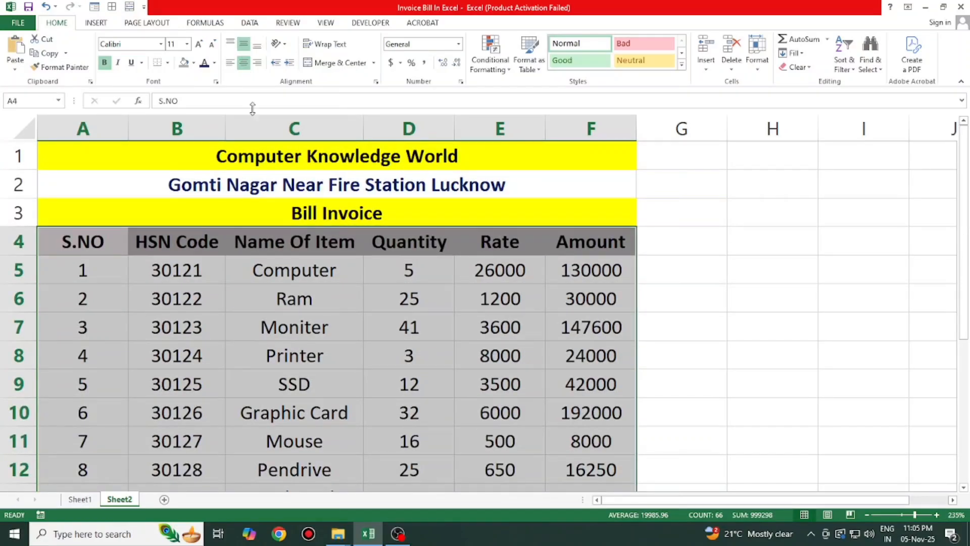
click(299, 287)
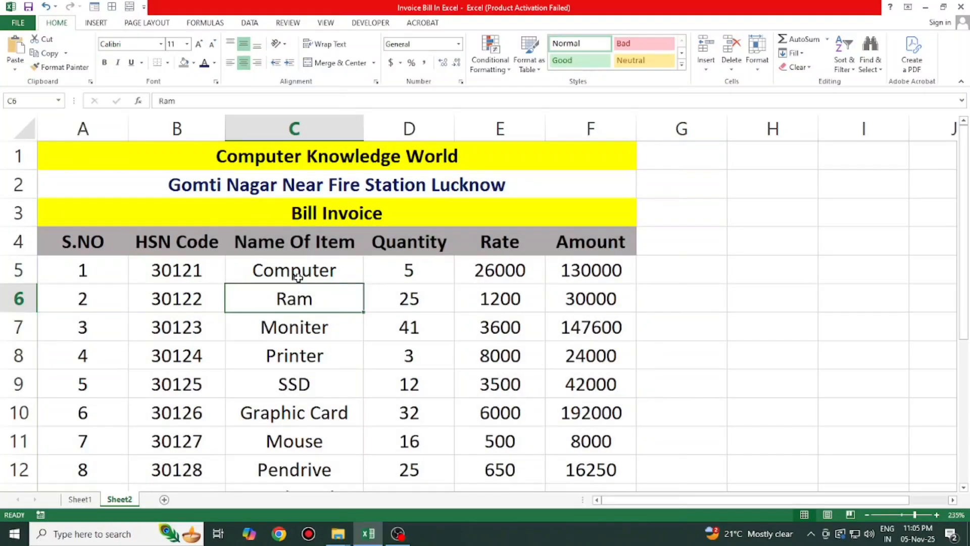
- Apply All Borders to the invoice titles, header row and item rows in A1:F14
scroll(297, 277, down, 1)
scroll(294, 271, down, 2)
scroll(294, 269, down, 1)
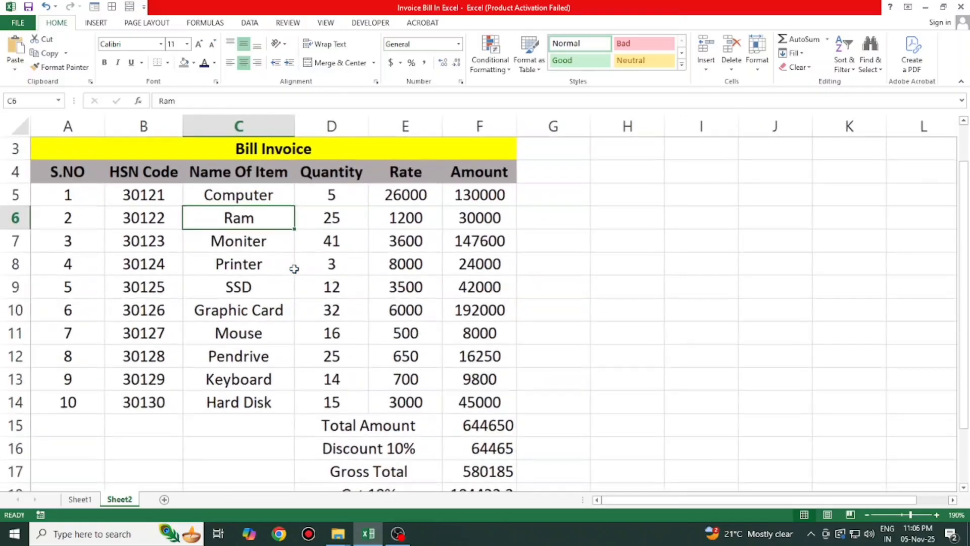
scroll(293, 268, up, 1)
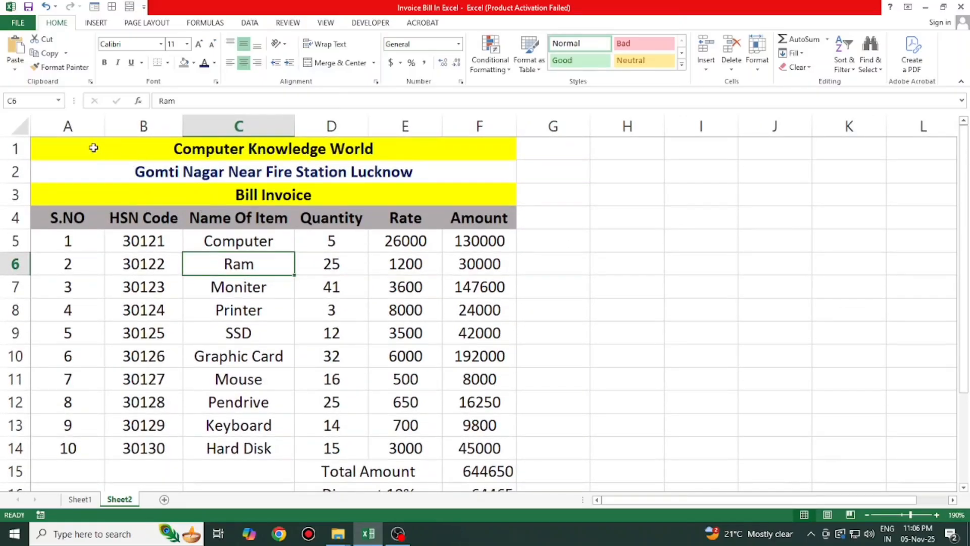
drag(93, 147, 399, 445)
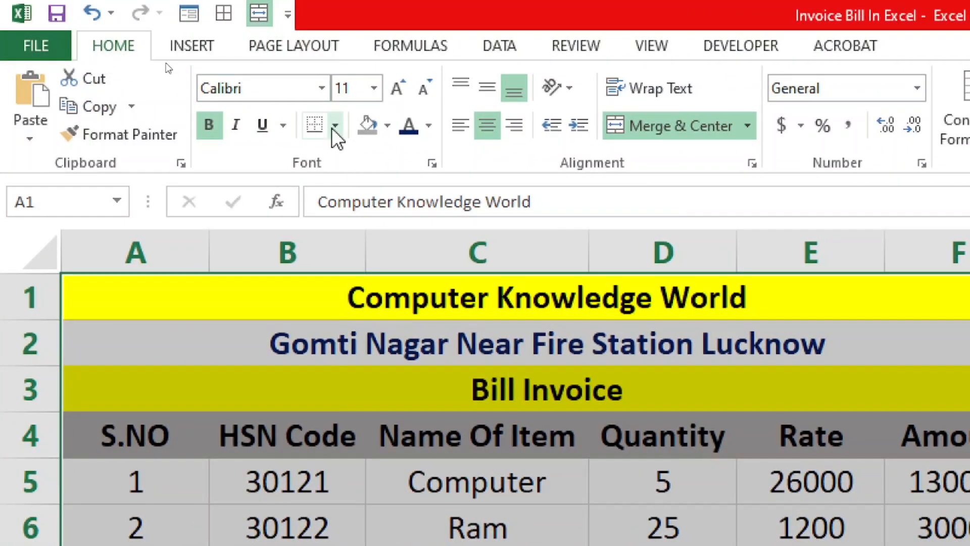
click(333, 126)
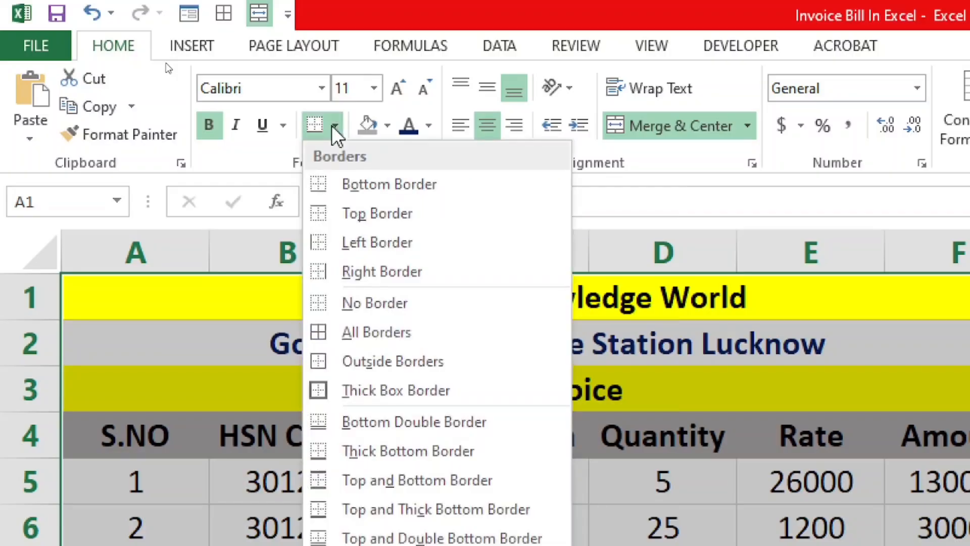
click(375, 334)
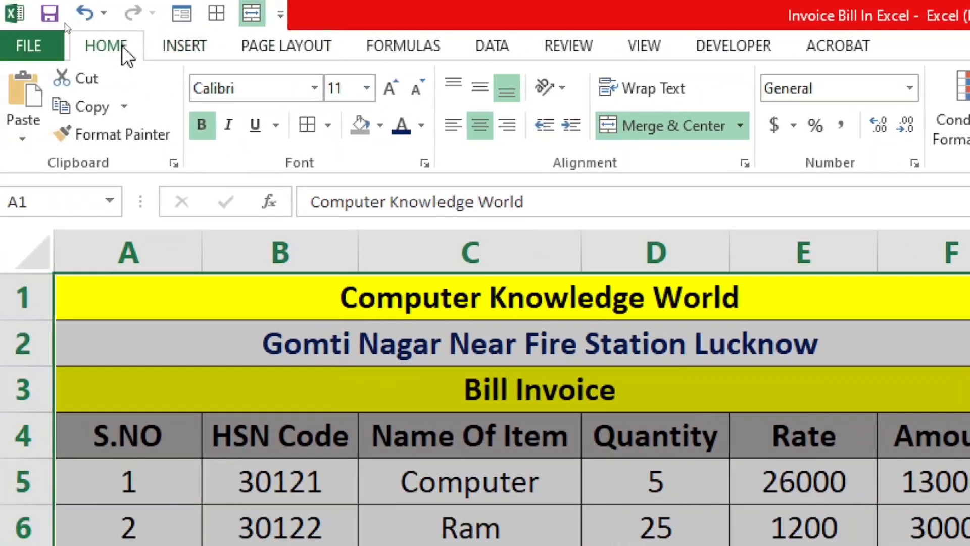
click(329, 125)
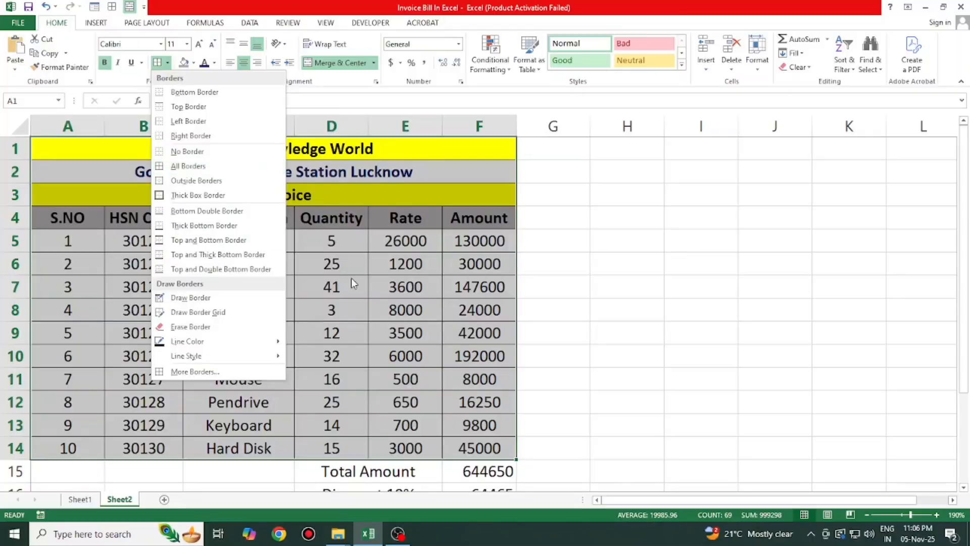
click(630, 336)
click(530, 332)
- Apply all borders and bold formatting to the summary labels and amounts in D15:F19
scroll(457, 353, down, 1)
scroll(457, 353, down, 2)
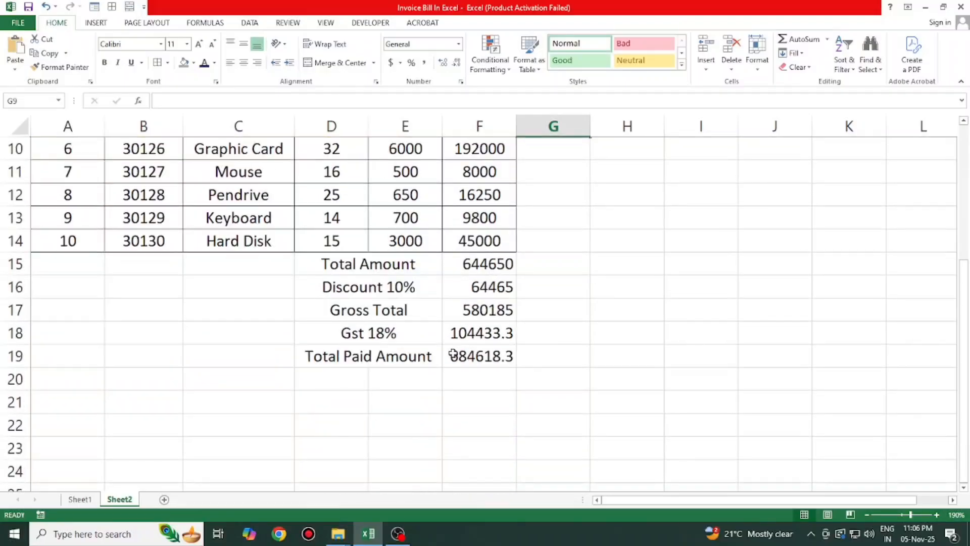
drag(317, 264, 462, 359)
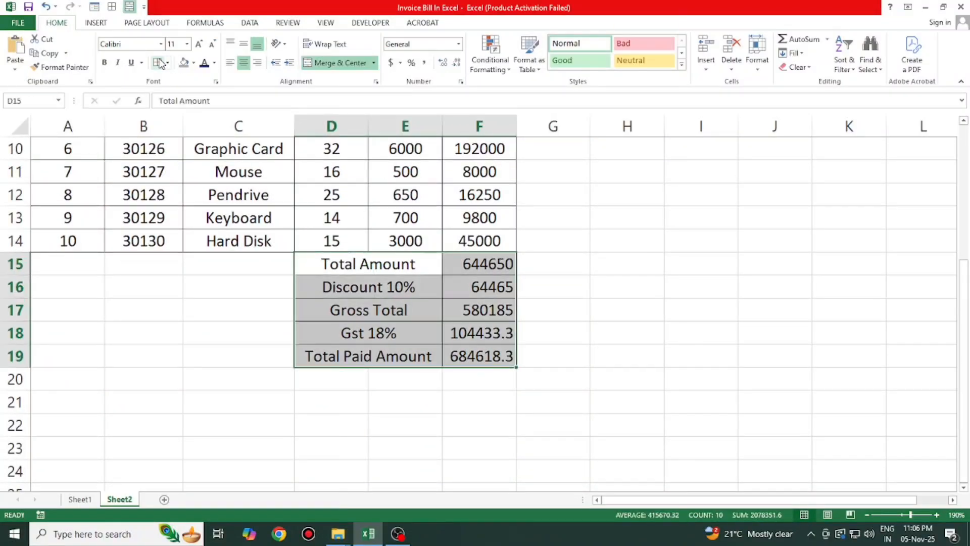
click(103, 64)
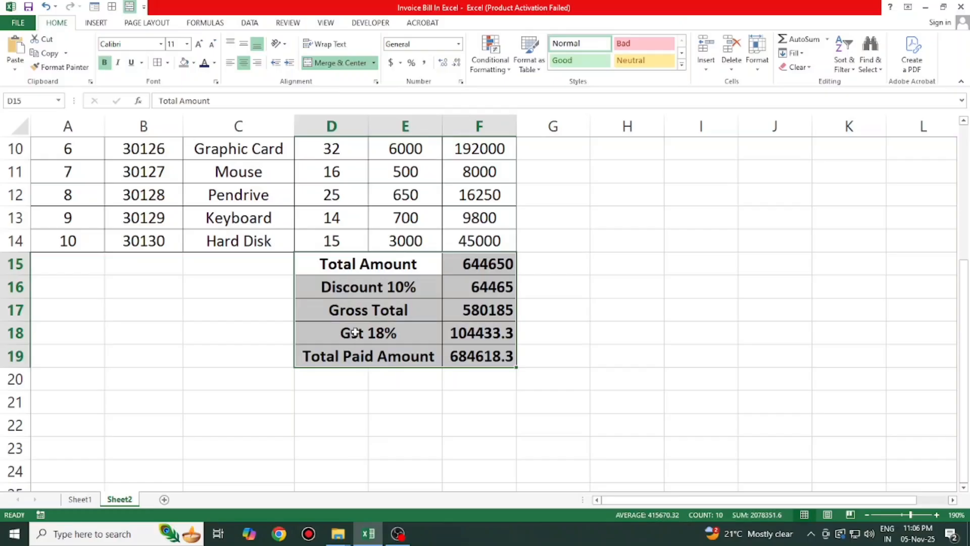
click(372, 442)
- Look over the whole invoice on Sheet2 and compare it with the sample invoice on Sheet1
scroll(432, 262, up, 2)
scroll(432, 263, up, 1)
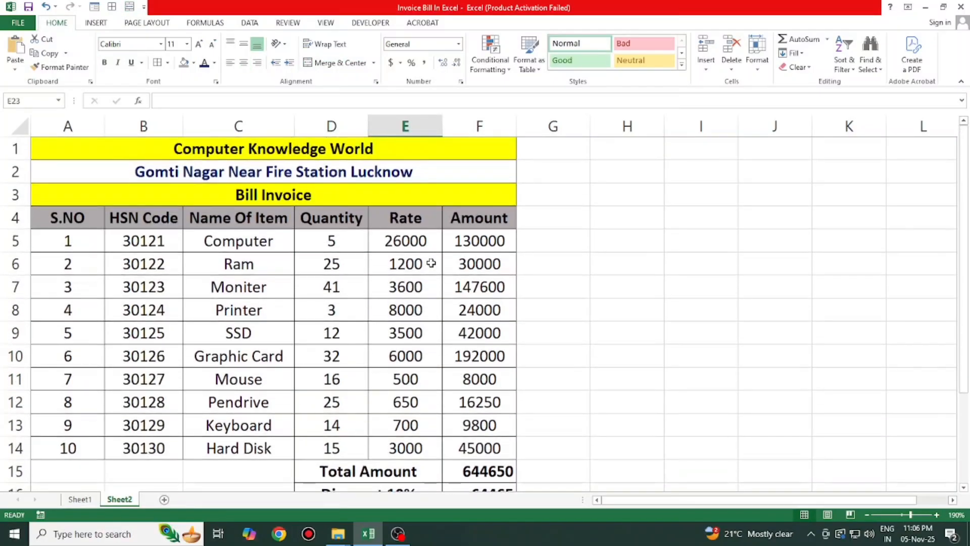
scroll(430, 263, down, 3)
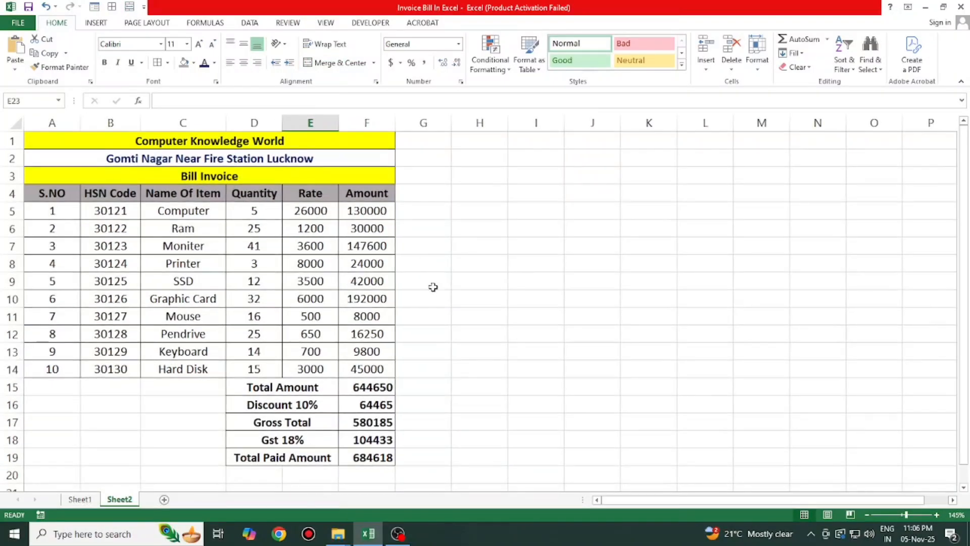
click(467, 259)
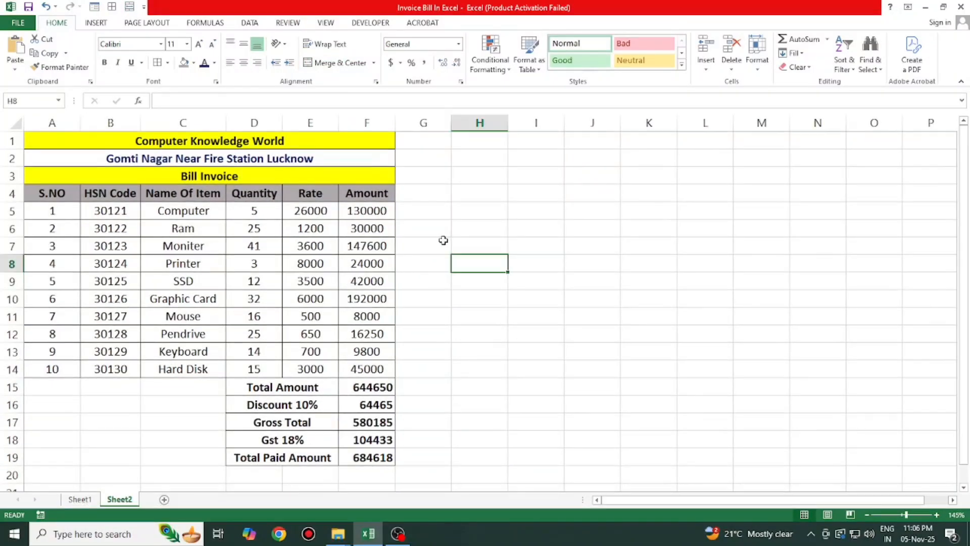
click(84, 500)
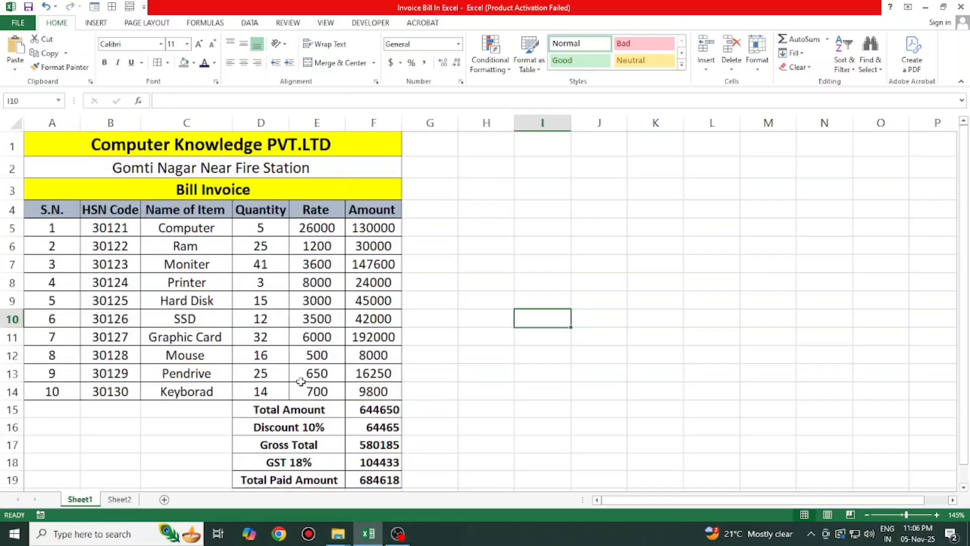
click(119, 499)
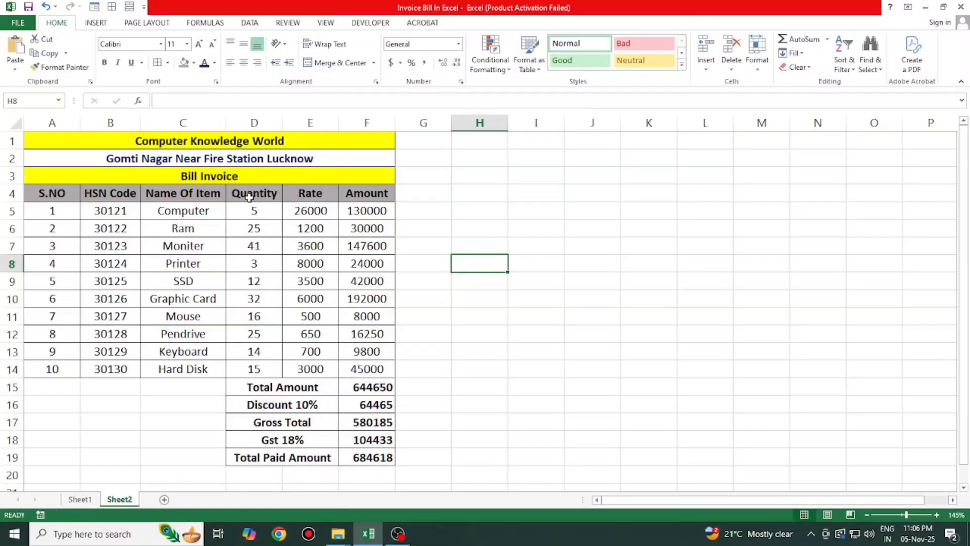
- Increase the font size of the company name title in row 1 to 14
drag(183, 153, 182, 148)
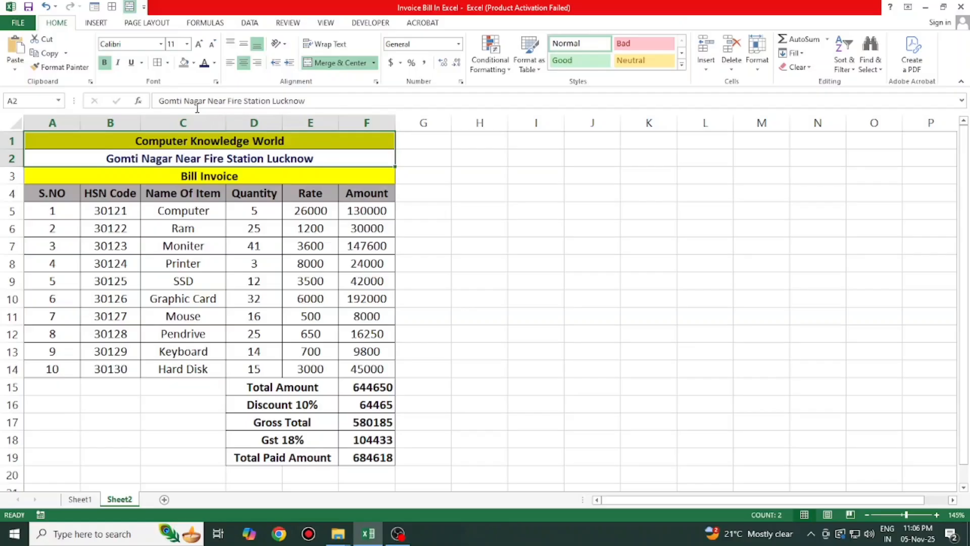
click(174, 176)
click(176, 144)
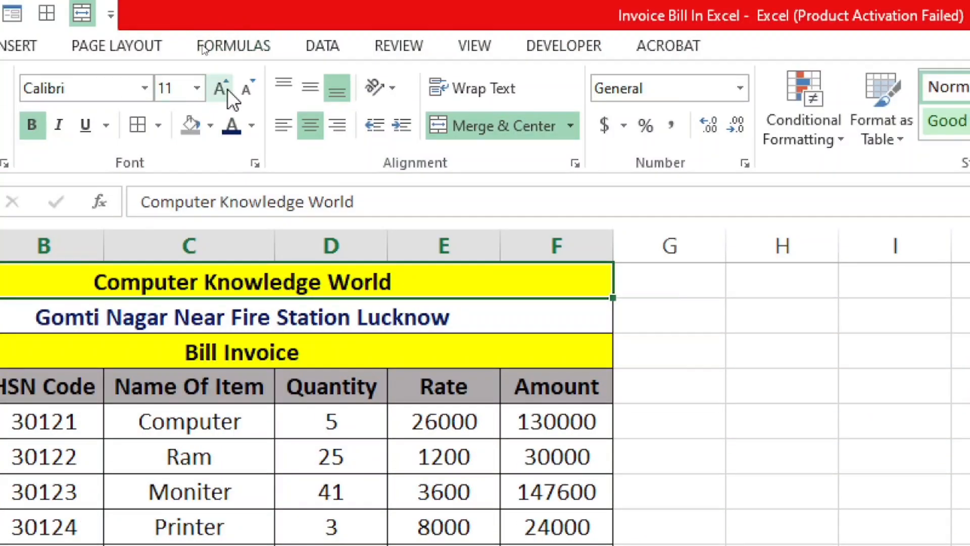
click(223, 89)
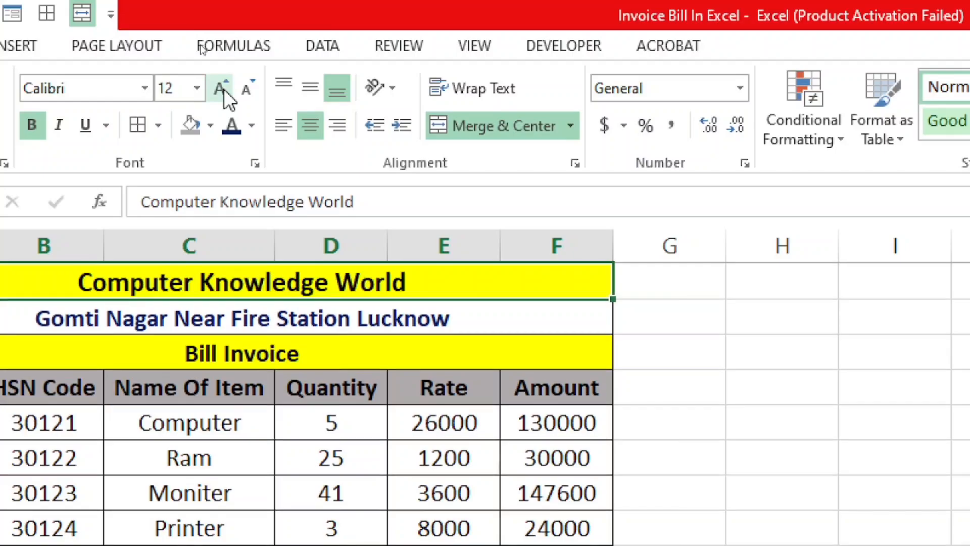
click(221, 89)
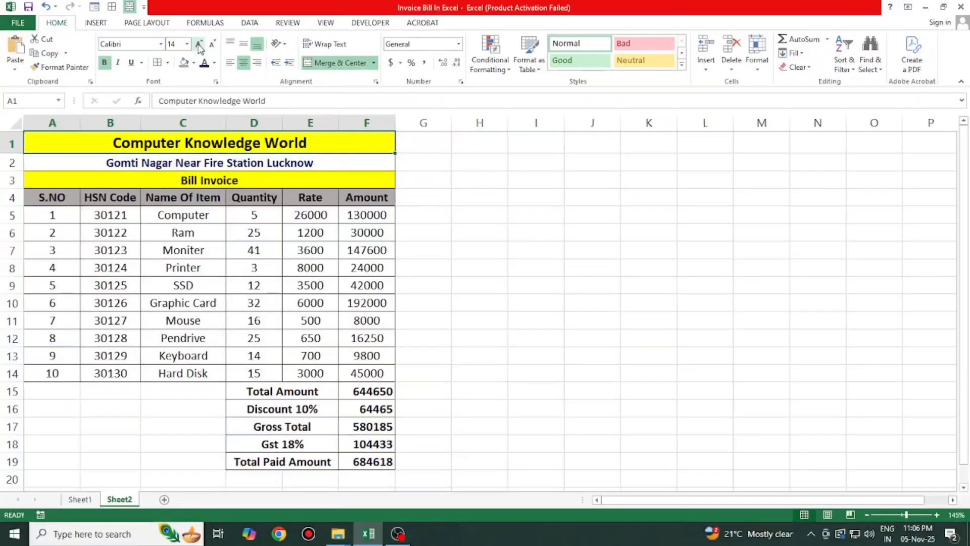
- Increase the font size of the address line and the Bill Invoice title in rows 2 and 3 to 14
drag(177, 166, 177, 180)
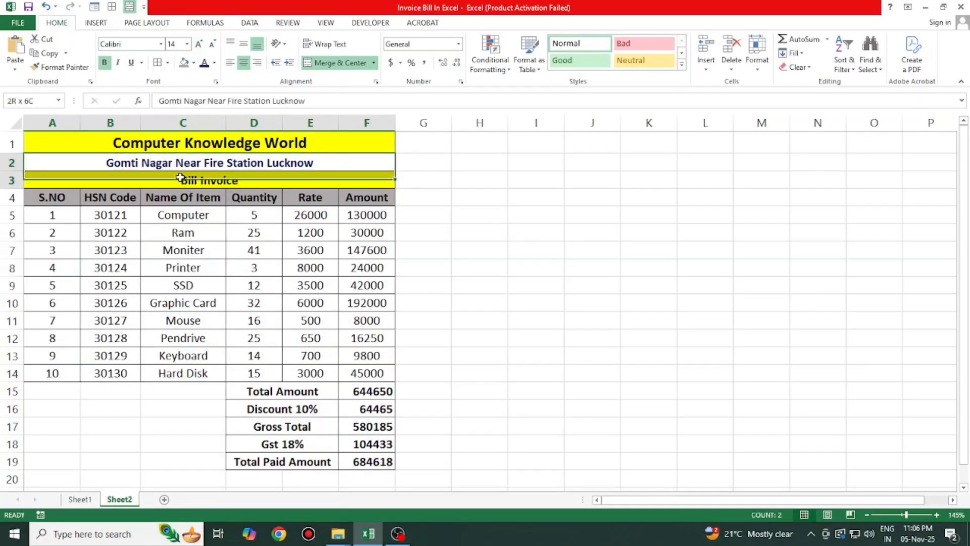
click(199, 45)
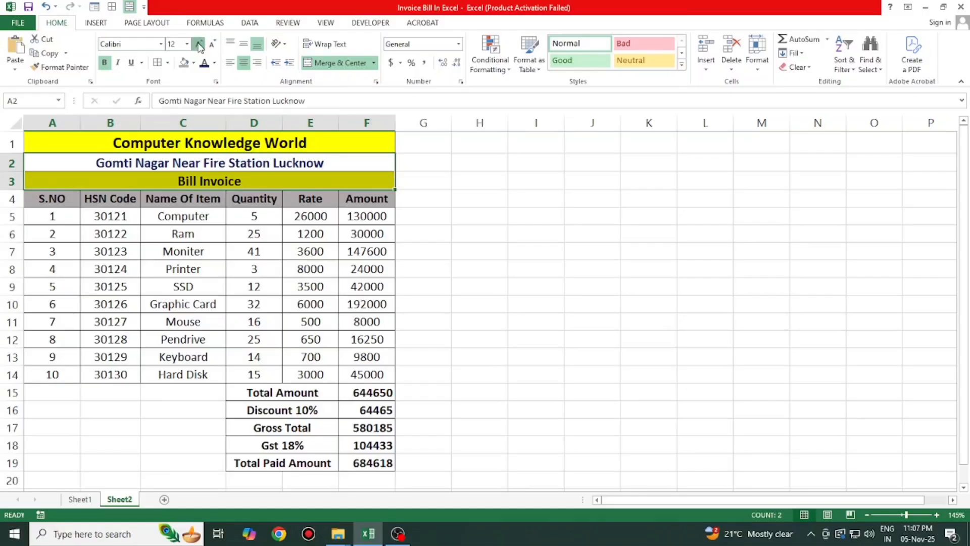
click(199, 45)
click(197, 271)
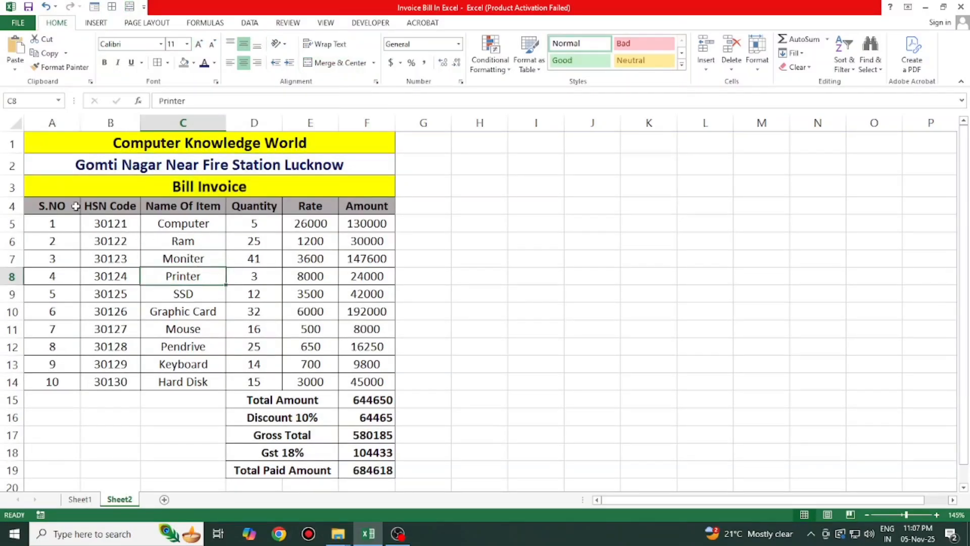
- Look over the invoice table, check its page layout in the print preview, and return to the worksheet without printing
drag(75, 208, 382, 388)
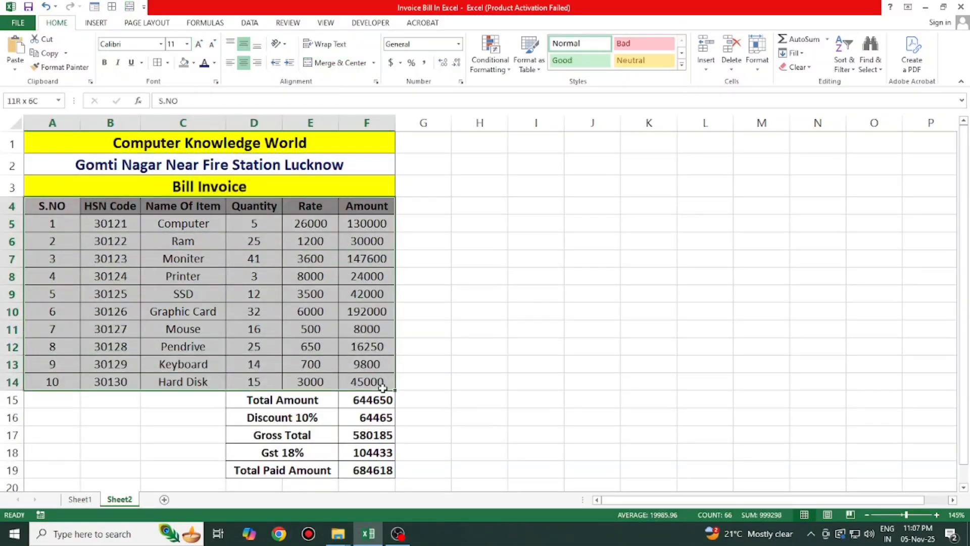
click(173, 417)
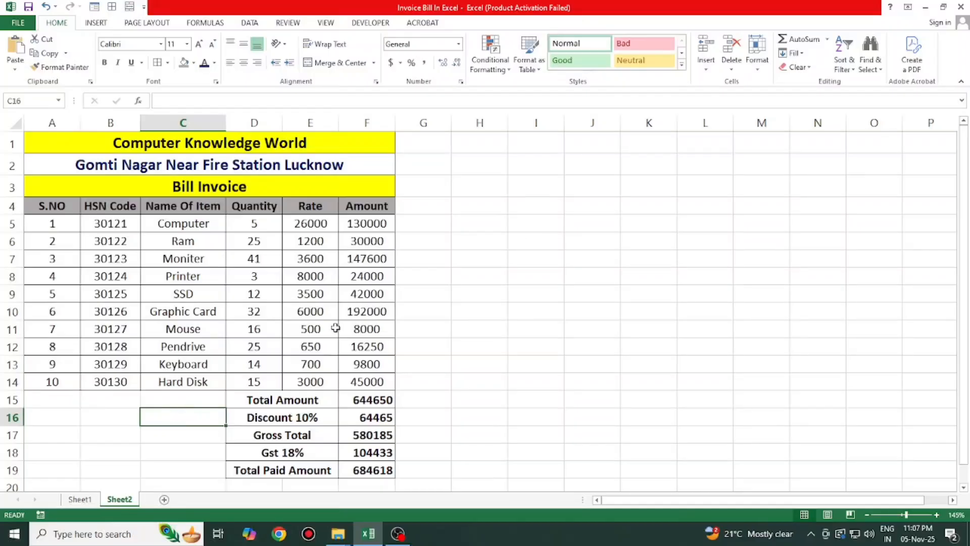
scroll(335, 329, down, 1)
scroll(336, 328, up, 1)
key(ctrl+p)
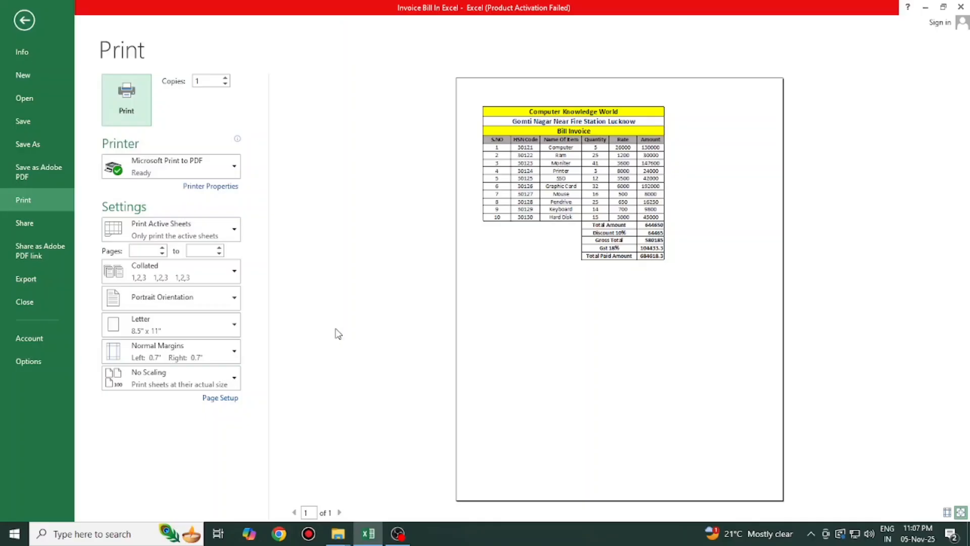
key(Escape)
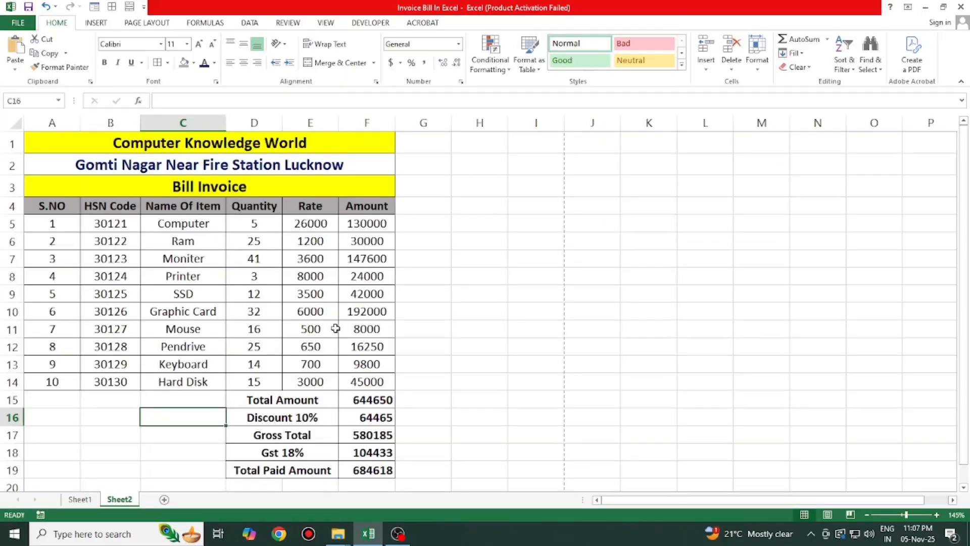